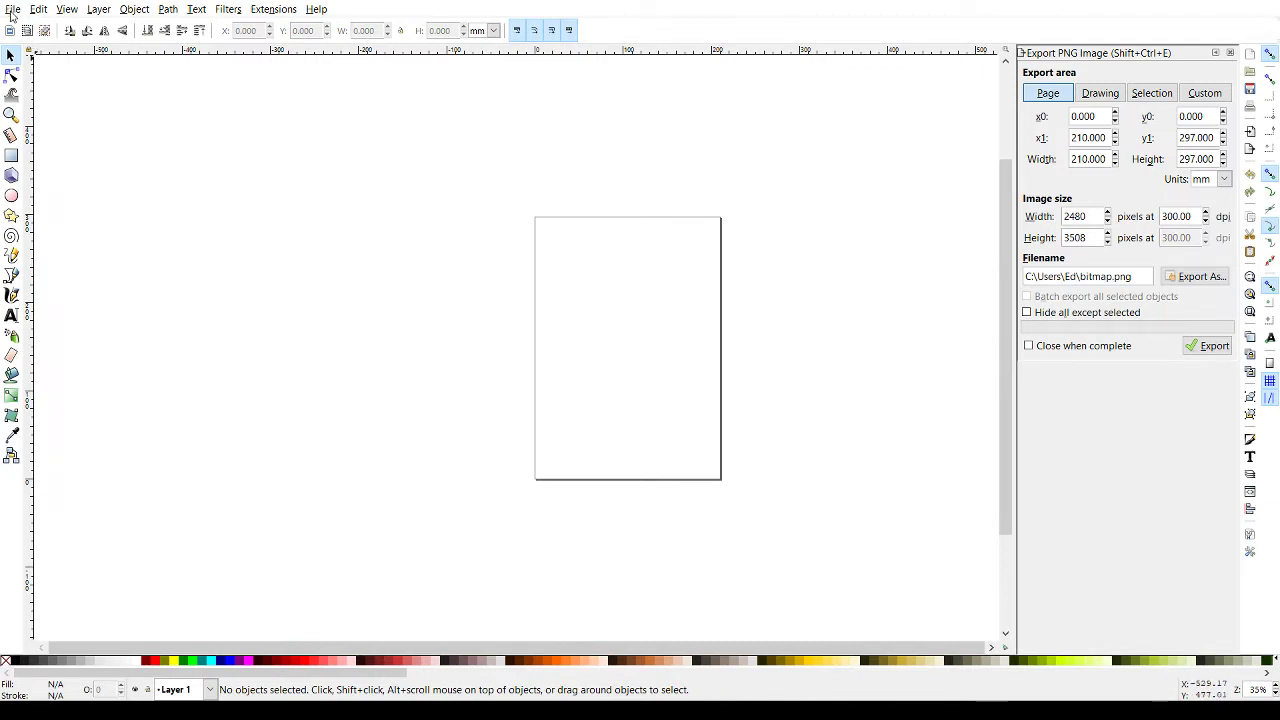
Open the chicken image and fit the page to the drawing with Shift+Ctrl+R.
left_click(12, 10)
left_click(92, 64)
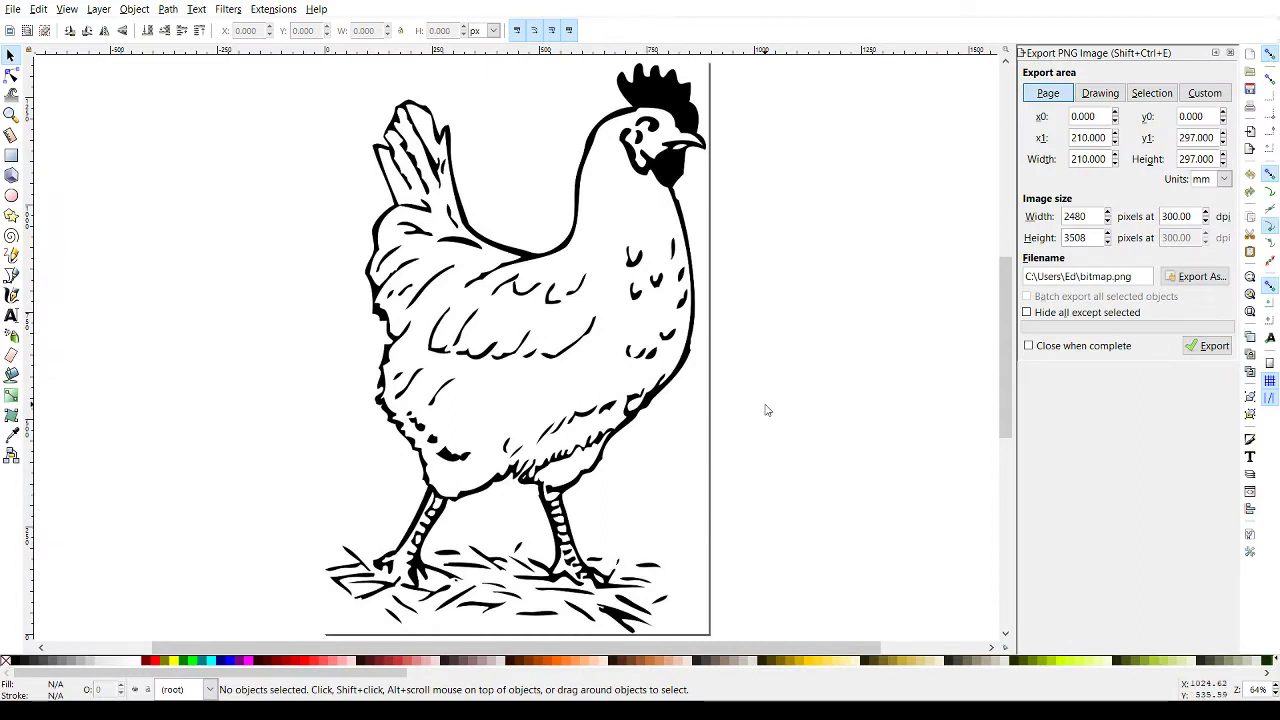
scroll(770, 404, "down", 3)
scroll(790, 380, "up", 3)
key("ctrl+shift+r")
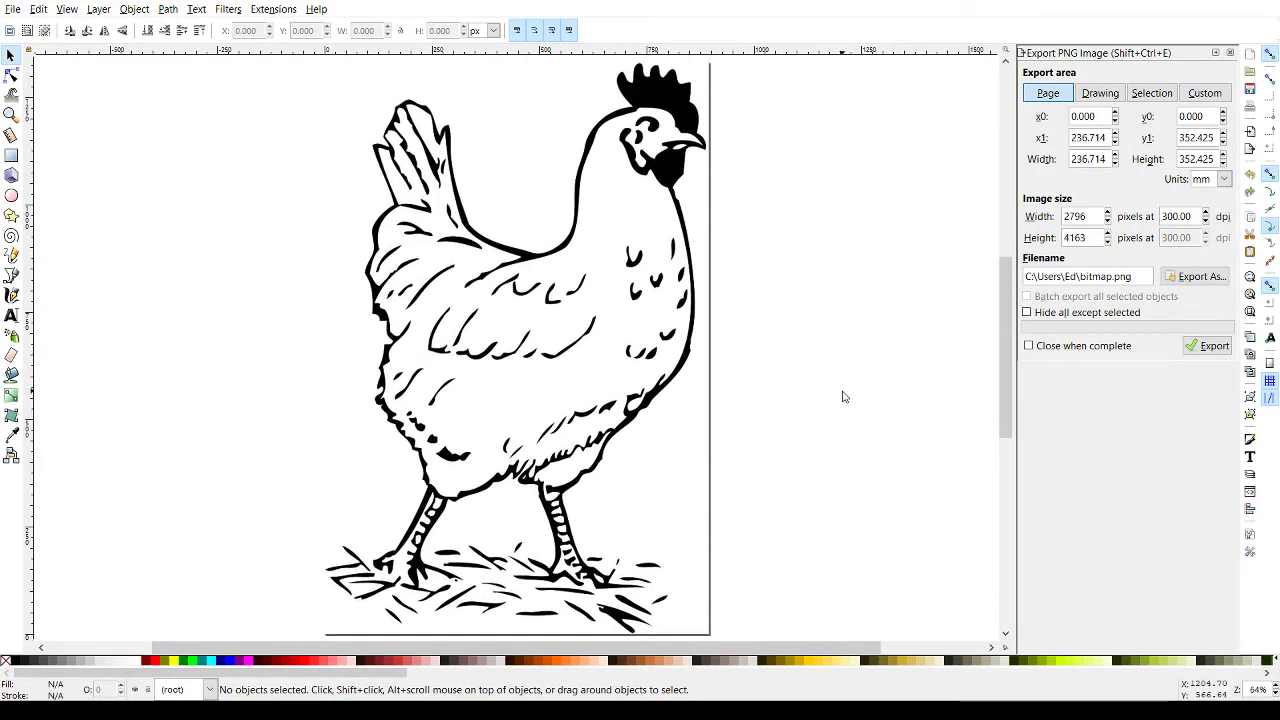
Zoom in on the chicken's back outline, then zoom back out to the whole page.
scroll(823, 371, "down", 2)
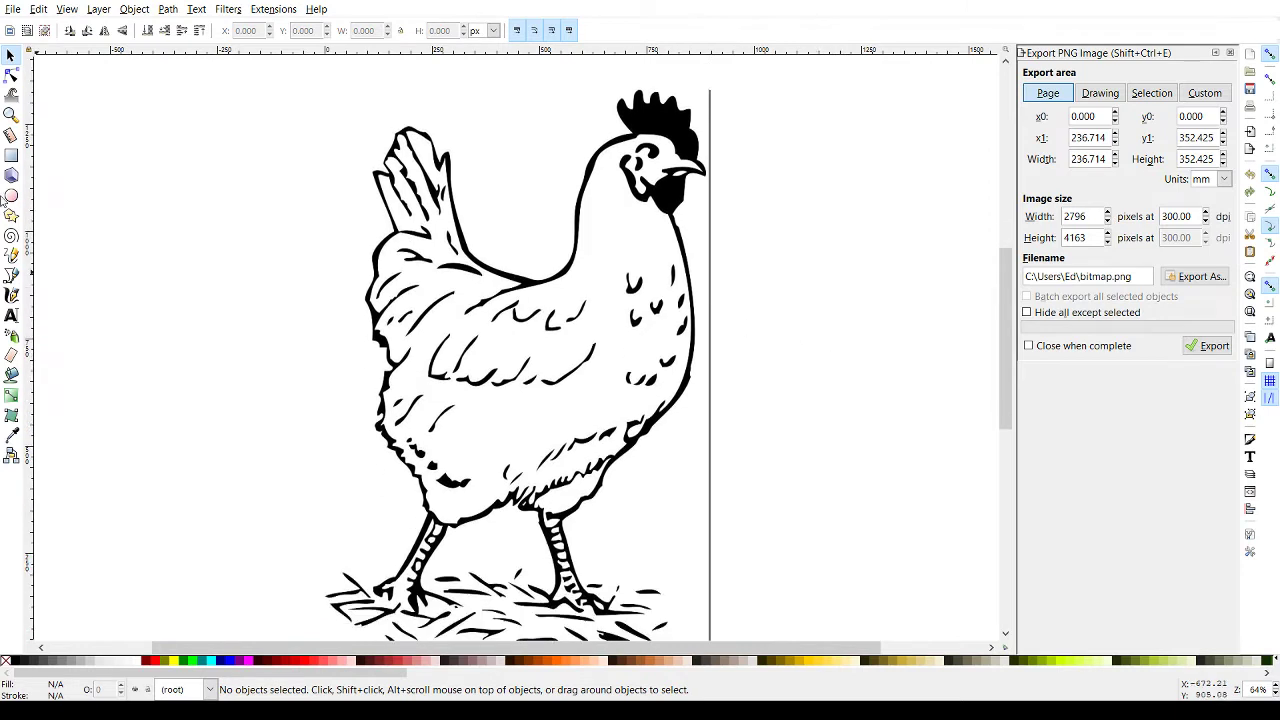
left_click(12, 115)
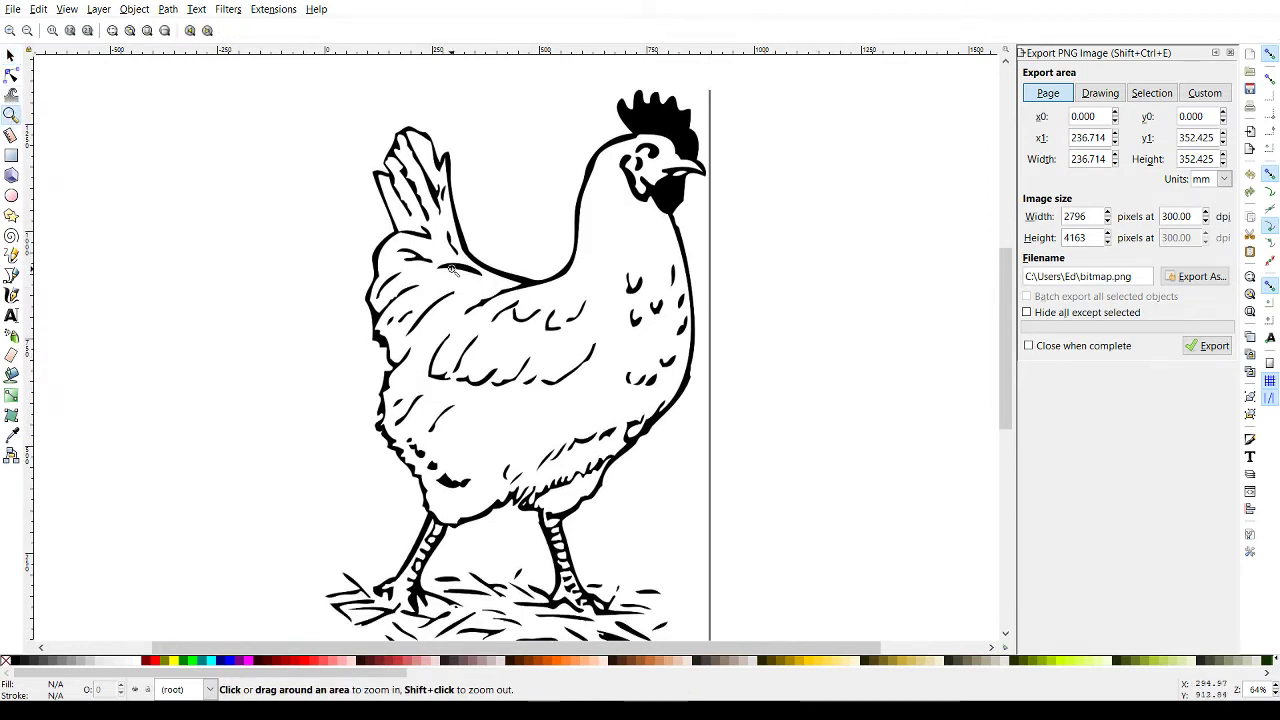
left_click_drag(533, 287, 542, 296)
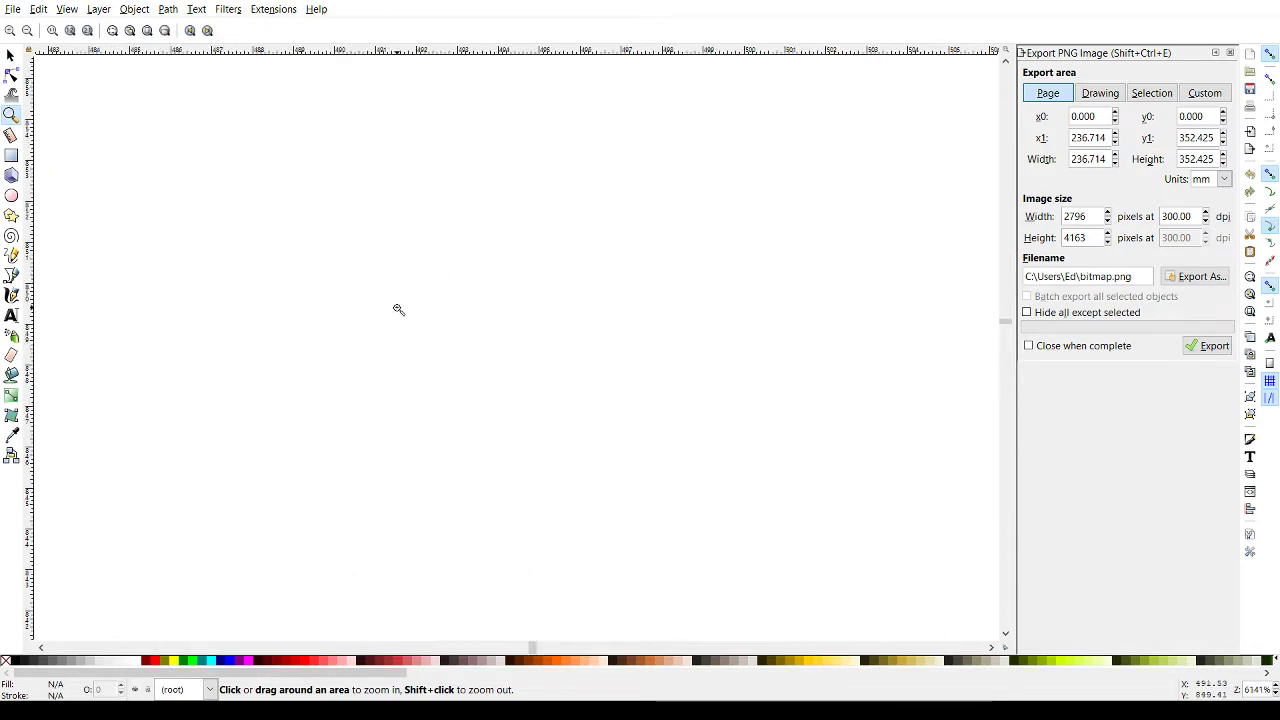
left_click(305, 298, "shift")
left_click(306, 300, "shift")
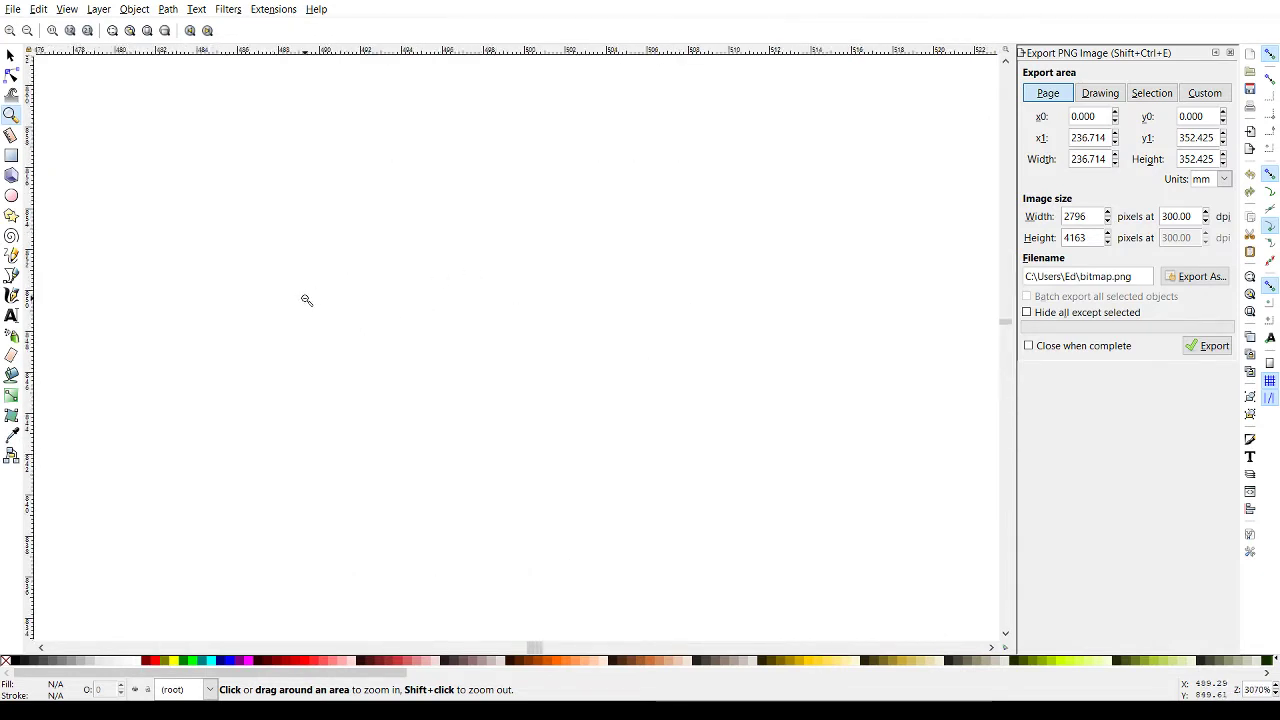
left_click(307, 299, "shift")
left_click(307, 298, "shift")
left_click(308, 297, "shift")
left_click(308, 297, "shift")
left_click(307, 296, "shift")
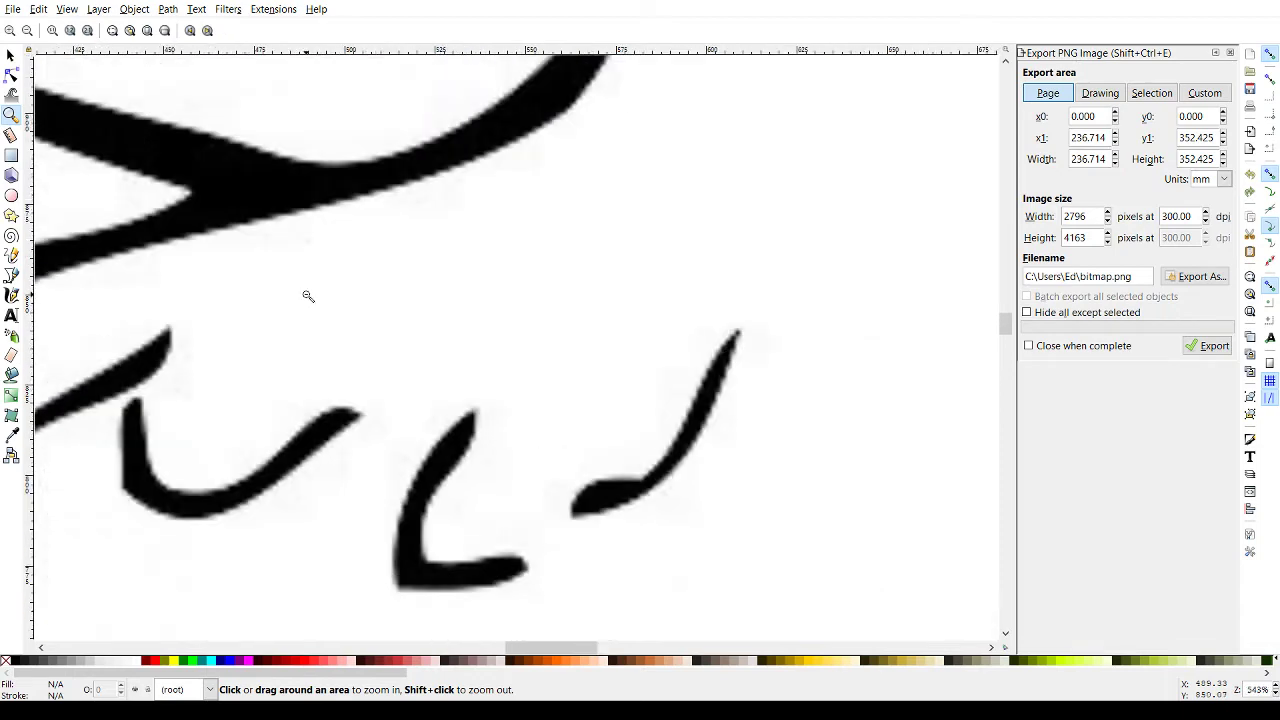
left_click(307, 296, "shift")
left_click(307, 295, "shift")
left_click(307, 295, "shift")
left_click(307, 295, "shift")
left_click(307, 294, "shift")
left_click(307, 294, "shift")
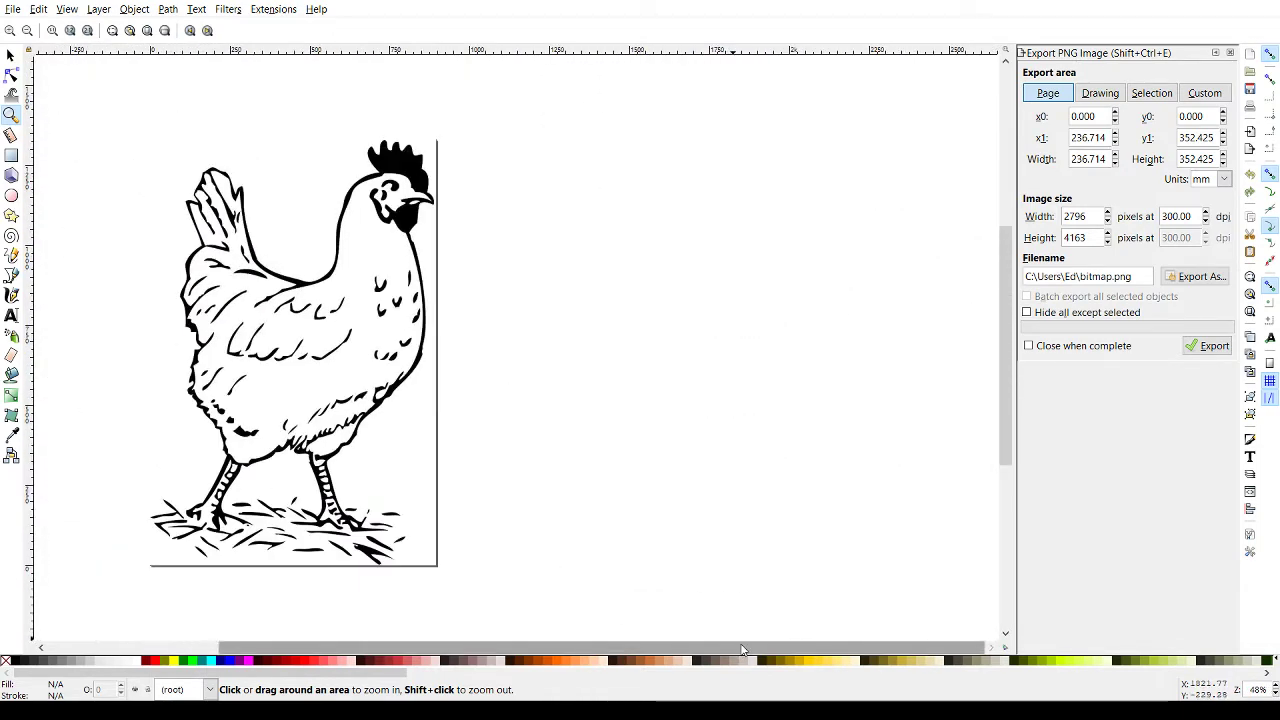
left_click_drag(741, 650, 527, 628)
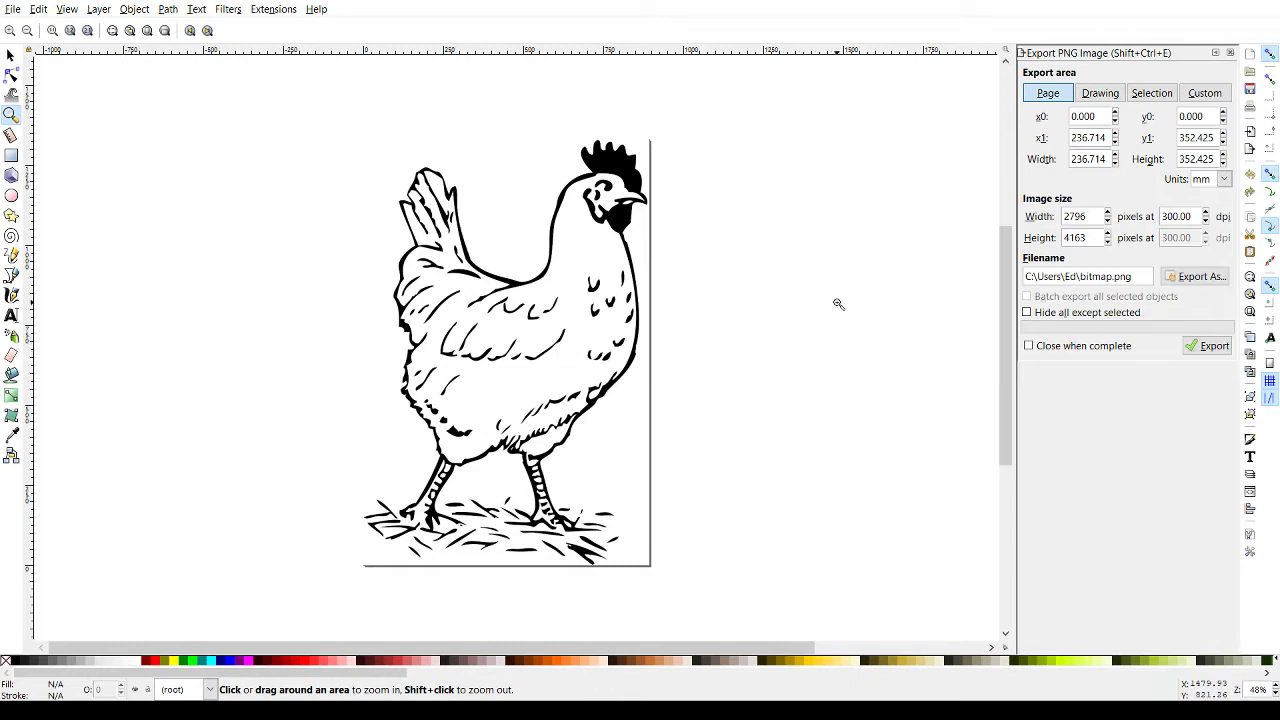
Select the chicken bitmap with the Selector tool.
left_click(10, 55)
left_click(533, 362)
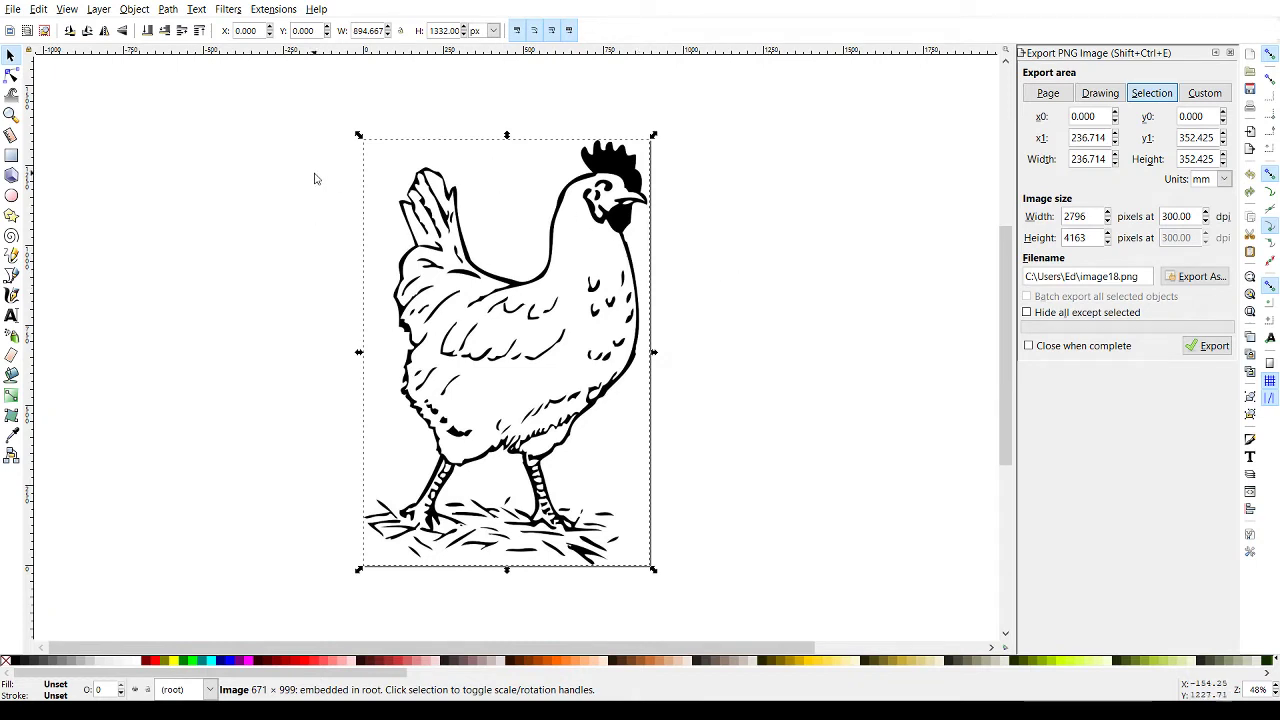
Convert the selected chicken bitmap into vector paths with Path > Trace Bitmap.
left_click(168, 10)
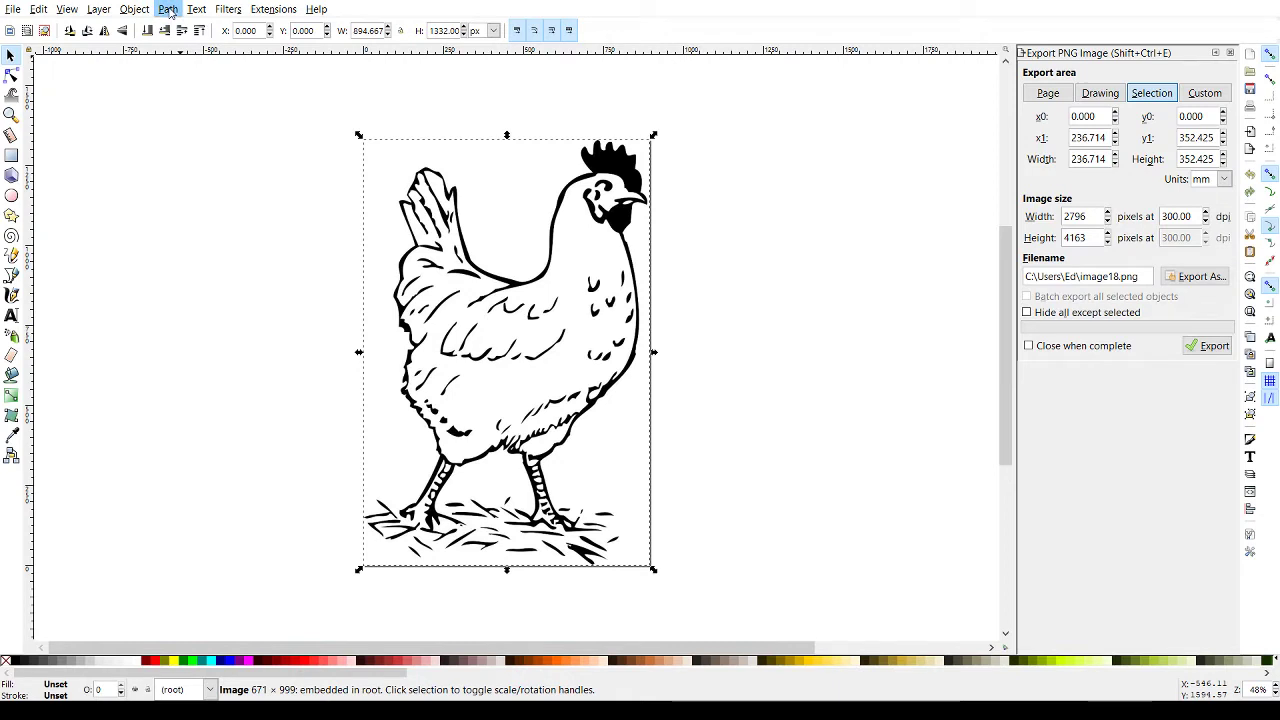
left_click(198, 65)
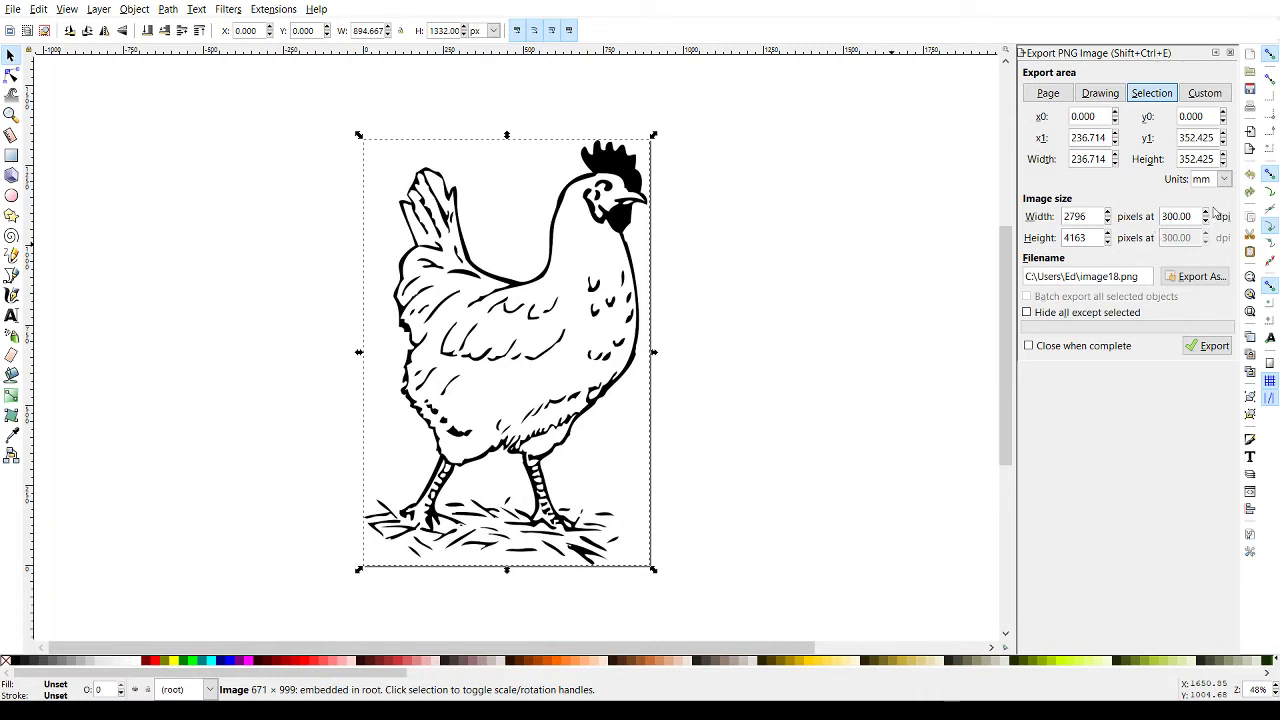
left_click(1250, 253)
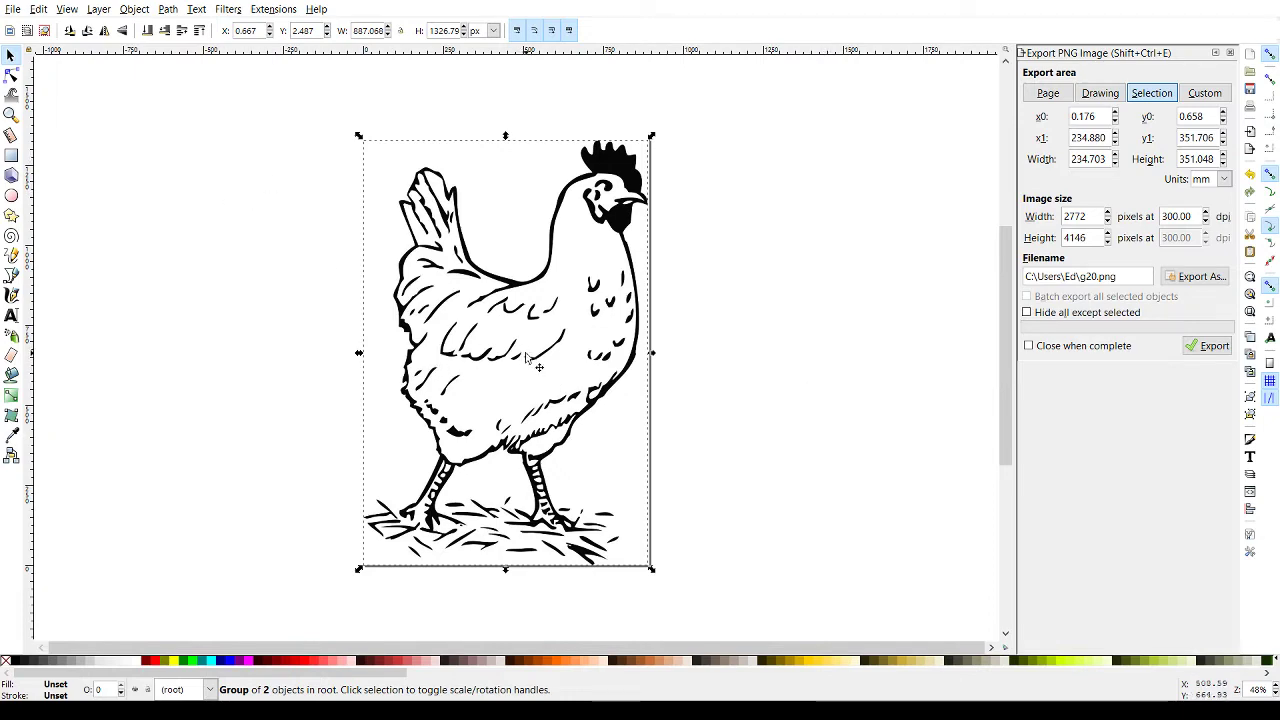
Move the traced chicken beside the original, zoom in to compare, then select the original bitmap.
left_click_drag(533, 362, 260, 351)
left_click_drag(258, 352, 232, 356)
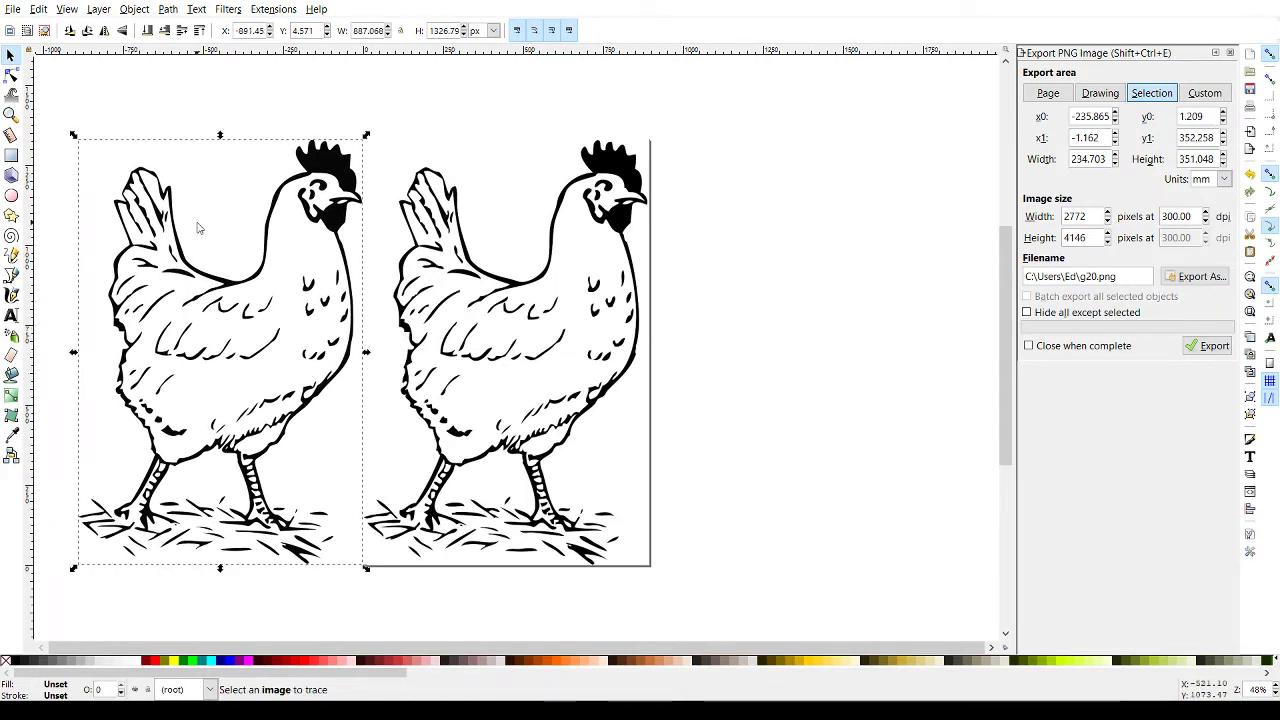
left_click(11, 116)
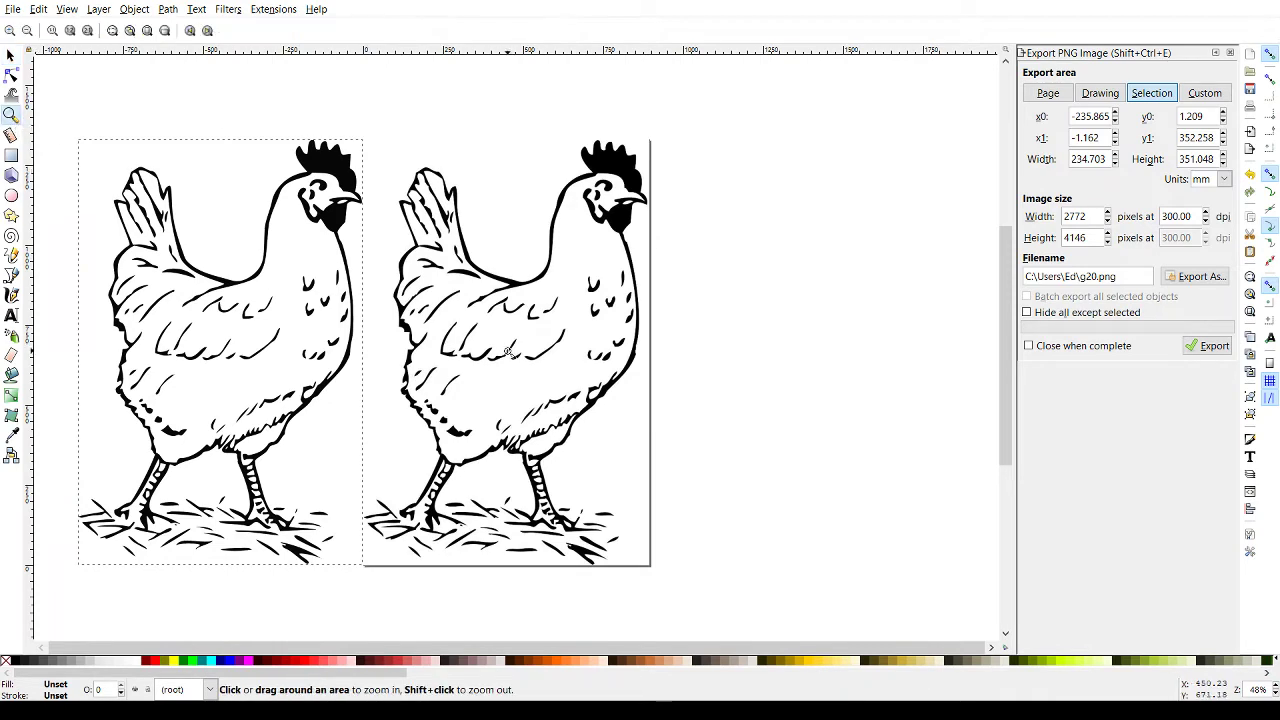
left_click(372, 291)
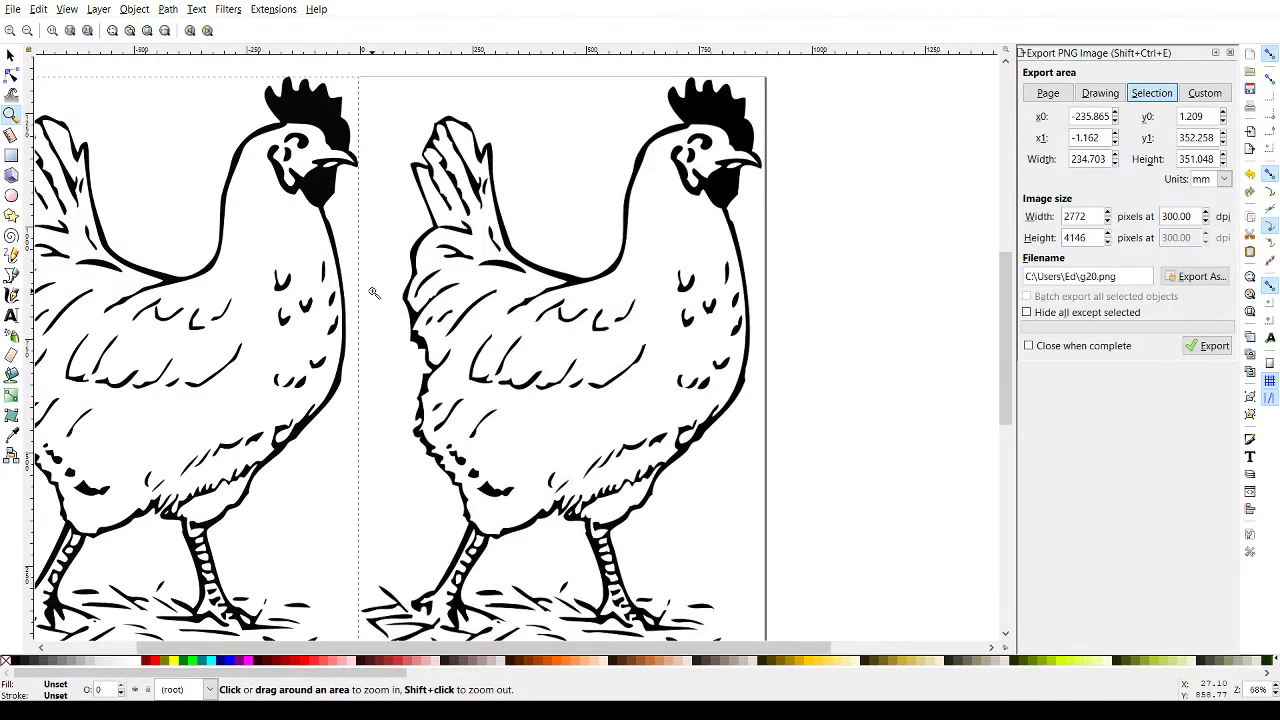
left_click(372, 291)
left_click(372, 292)
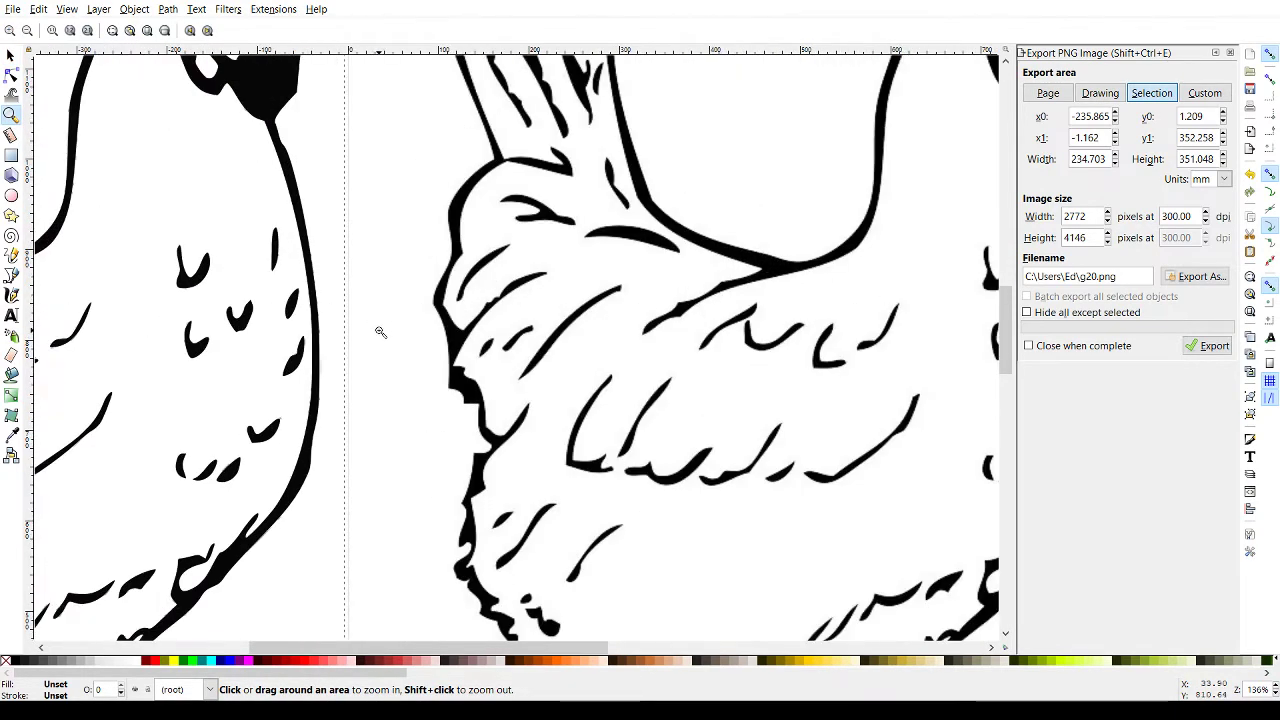
left_click(380, 332)
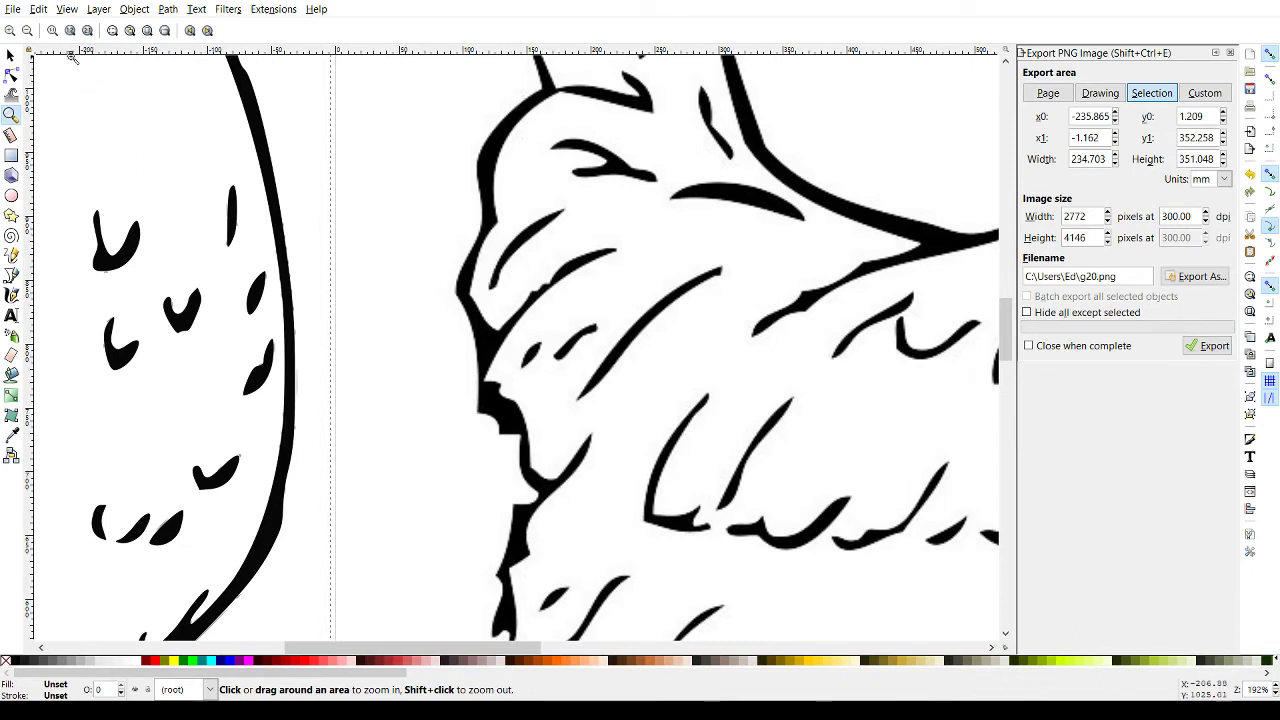
left_click(10, 56)
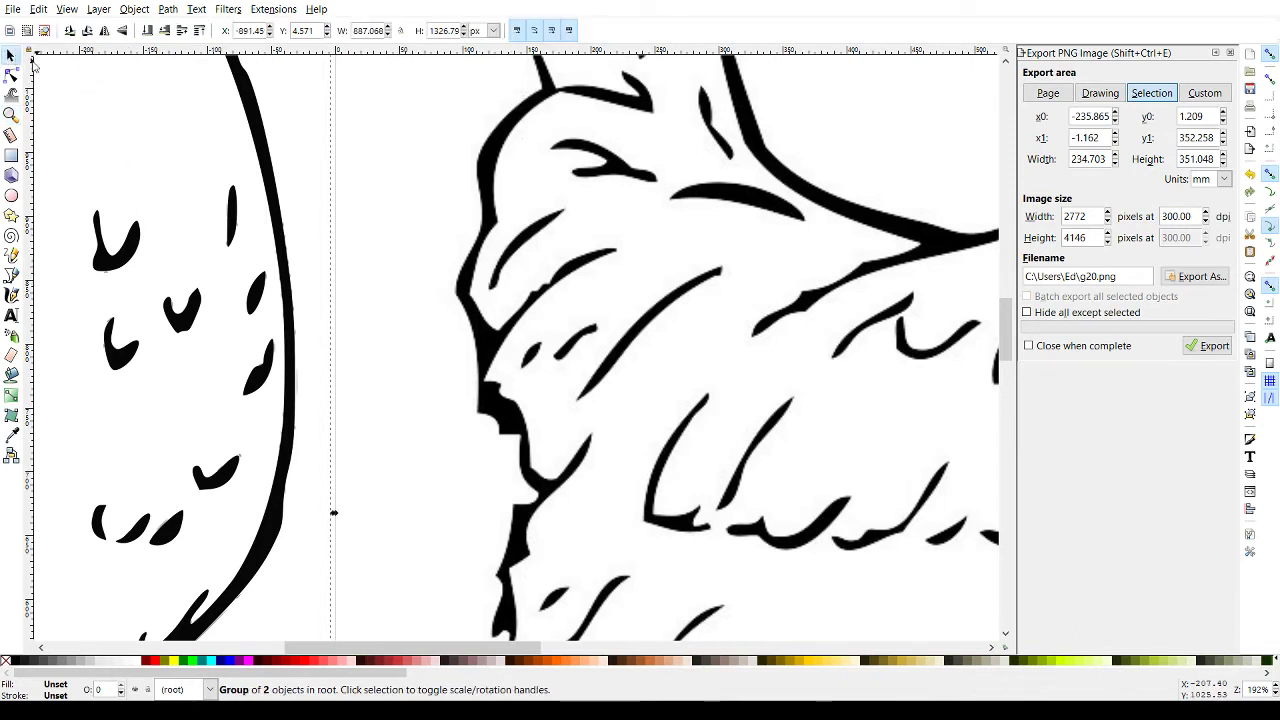
left_click(662, 318, "alt")
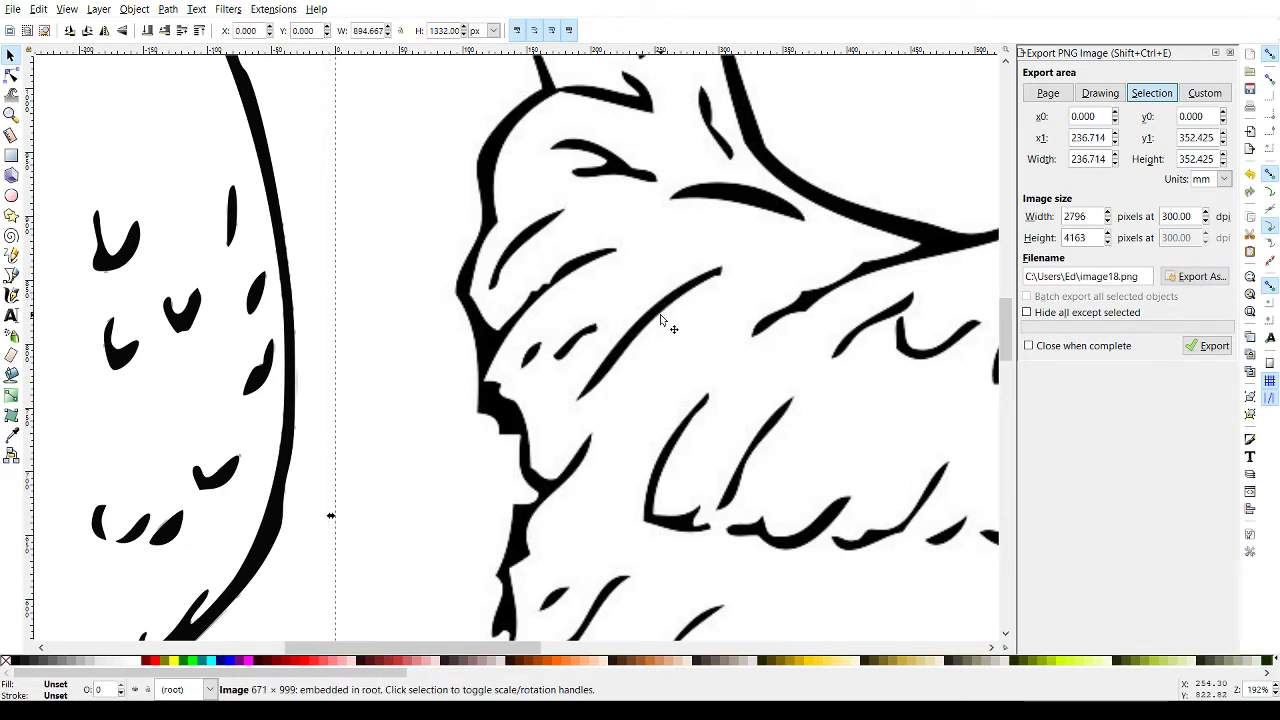
Delete the original bitmap, zoom out, and drag the traced chicken onto the empty page.
key("Delete")
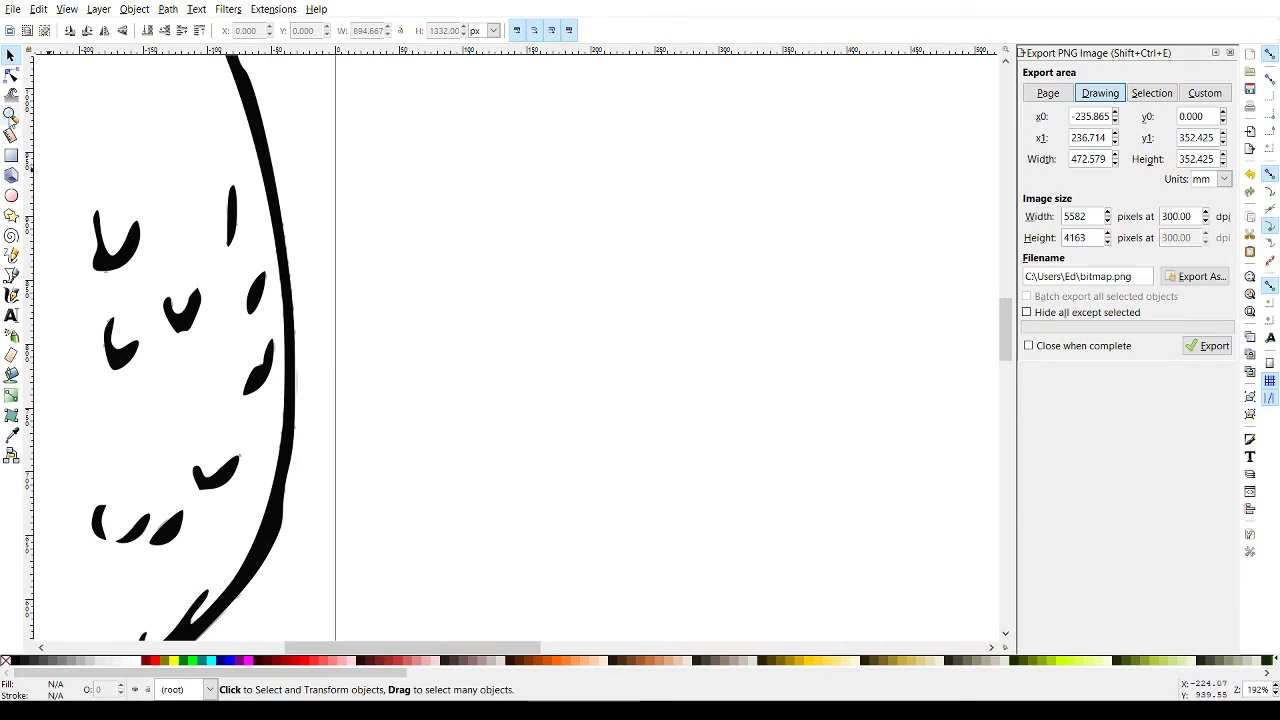
left_click(11, 114)
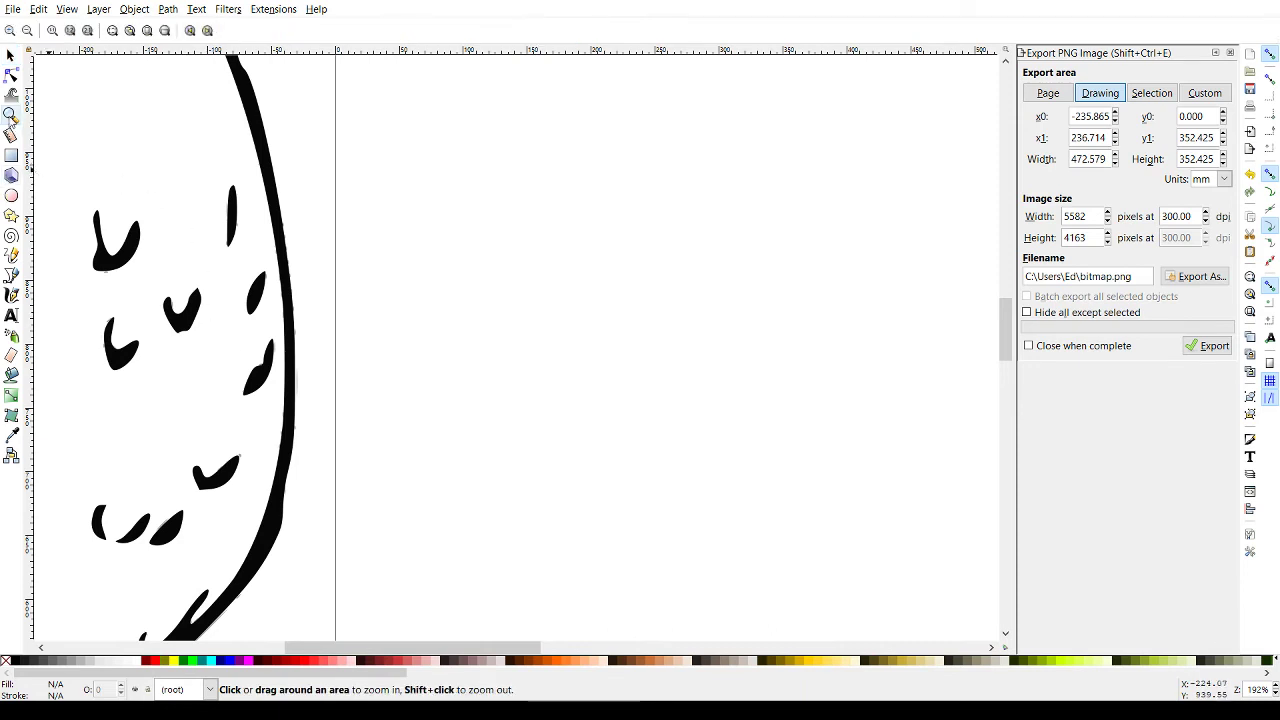
left_click(131, 277, "shift")
left_click(131, 276, "shift")
left_click(131, 274, "shift")
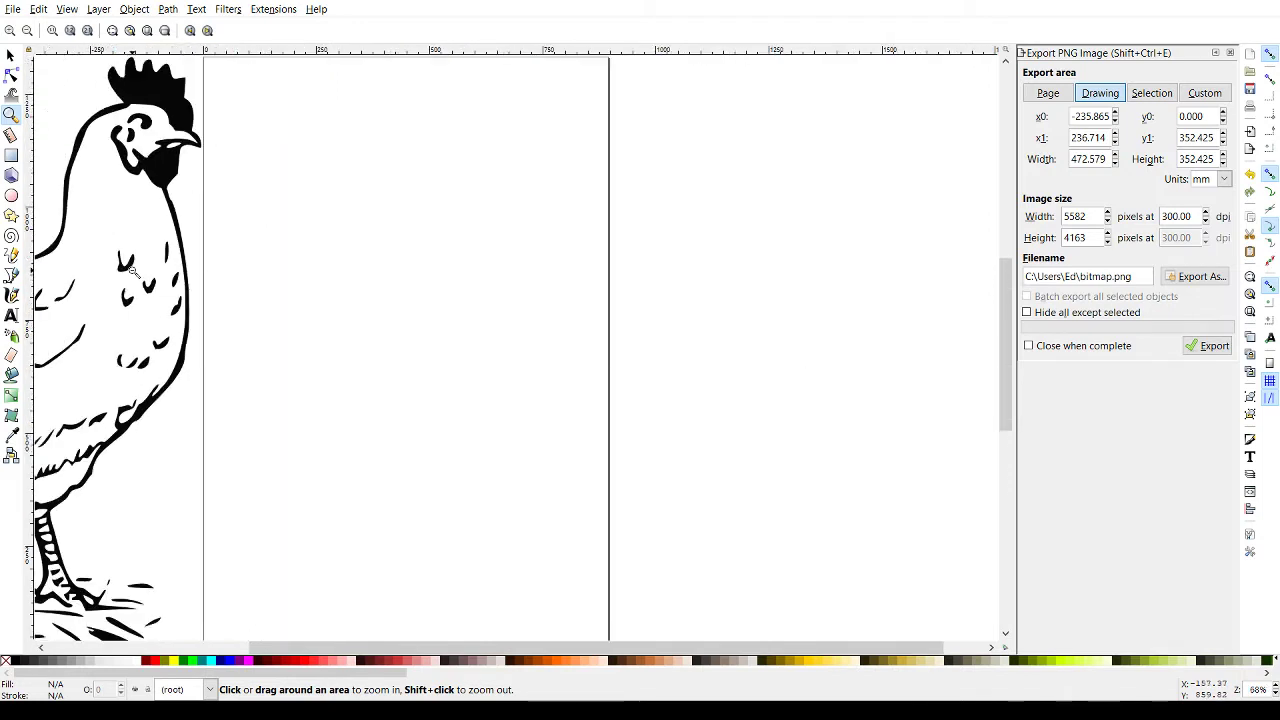
left_click(131, 272, "shift")
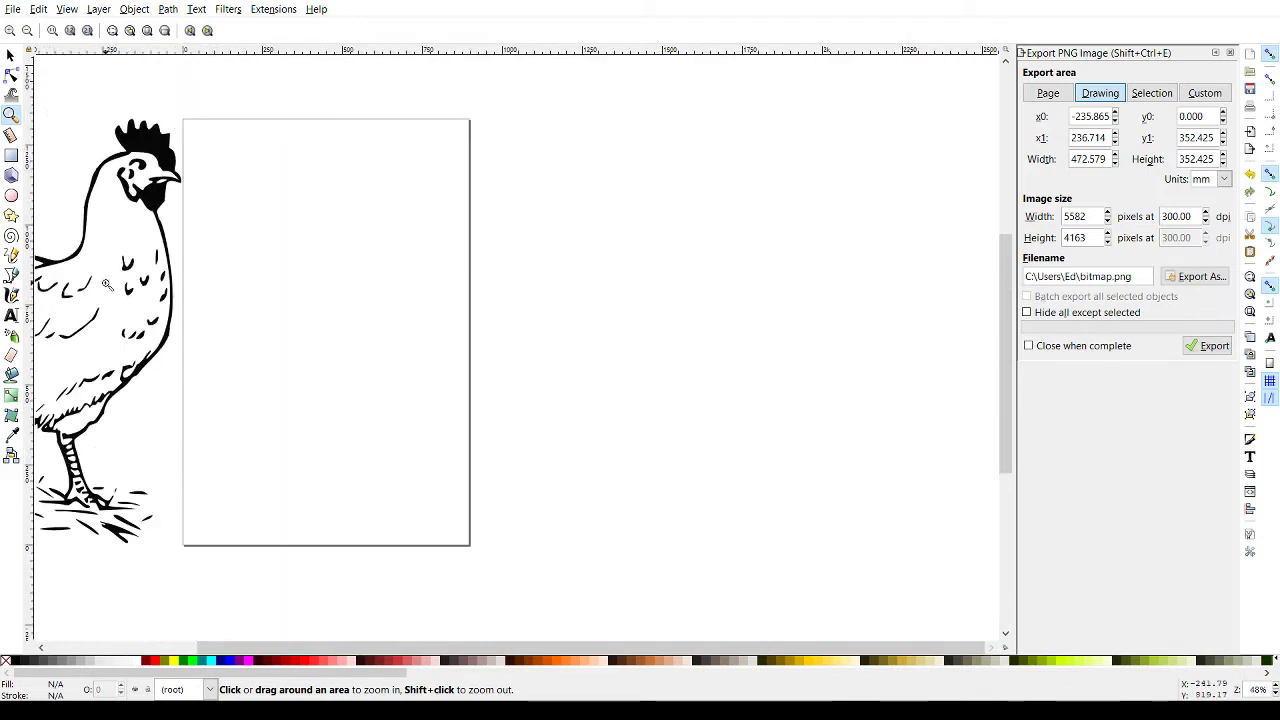
left_click(12, 57)
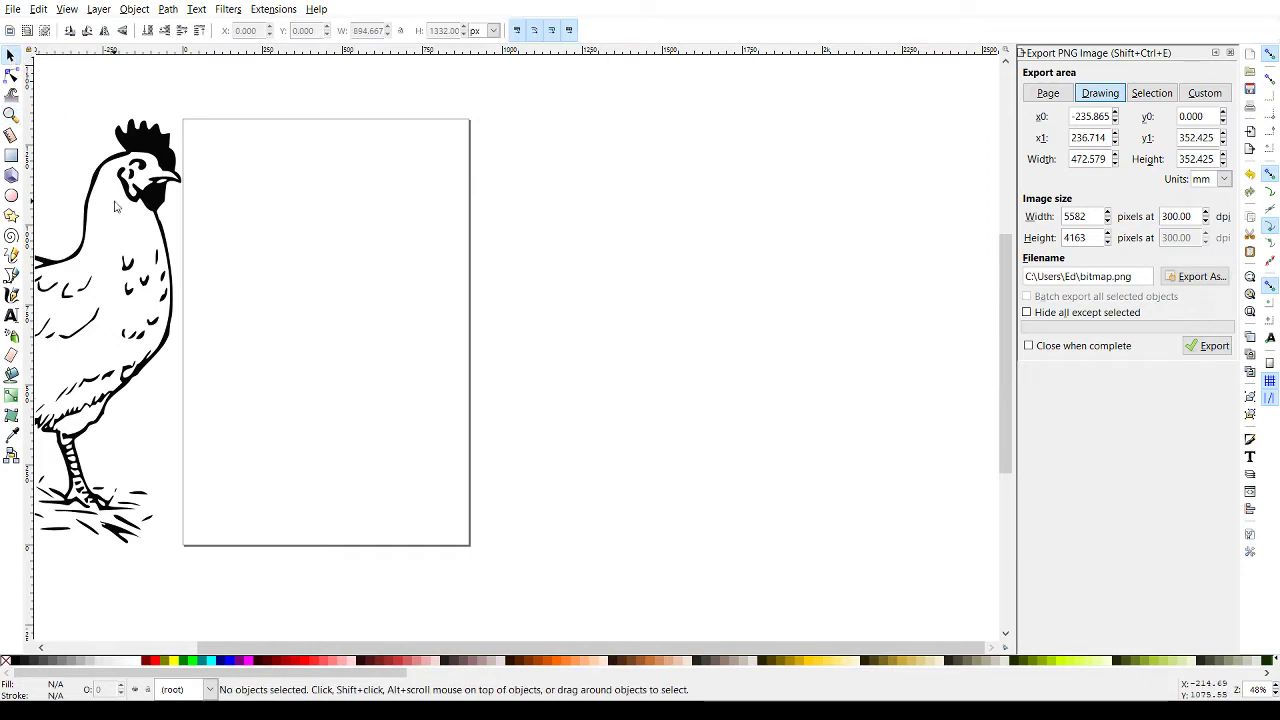
mouse_move(162, 200)
left_mouse_down()
mouse_move(333, 225)
mouse_move(442, 205)
mouse_move(455, 187)
mouse_move(442, 201)
left_mouse_up()
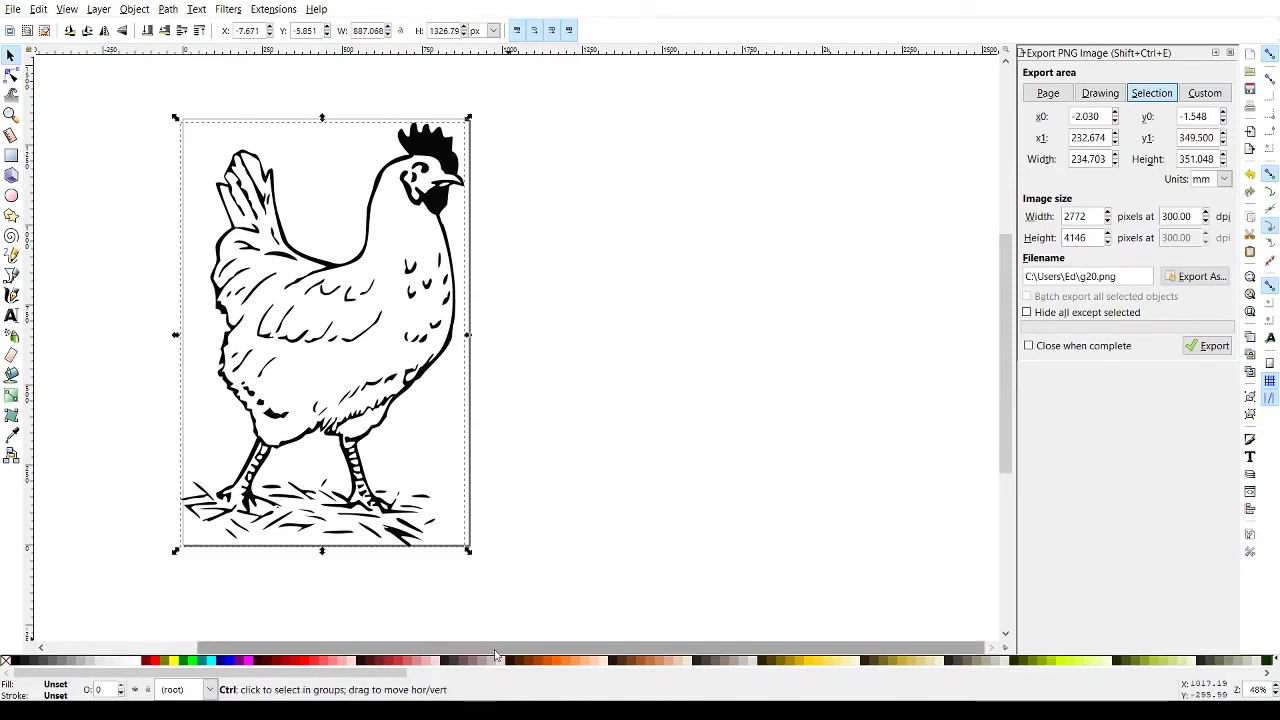
Resize the traced chicken group to fit the page, then deselect it.
left_click_drag(469, 554, 445, 523)
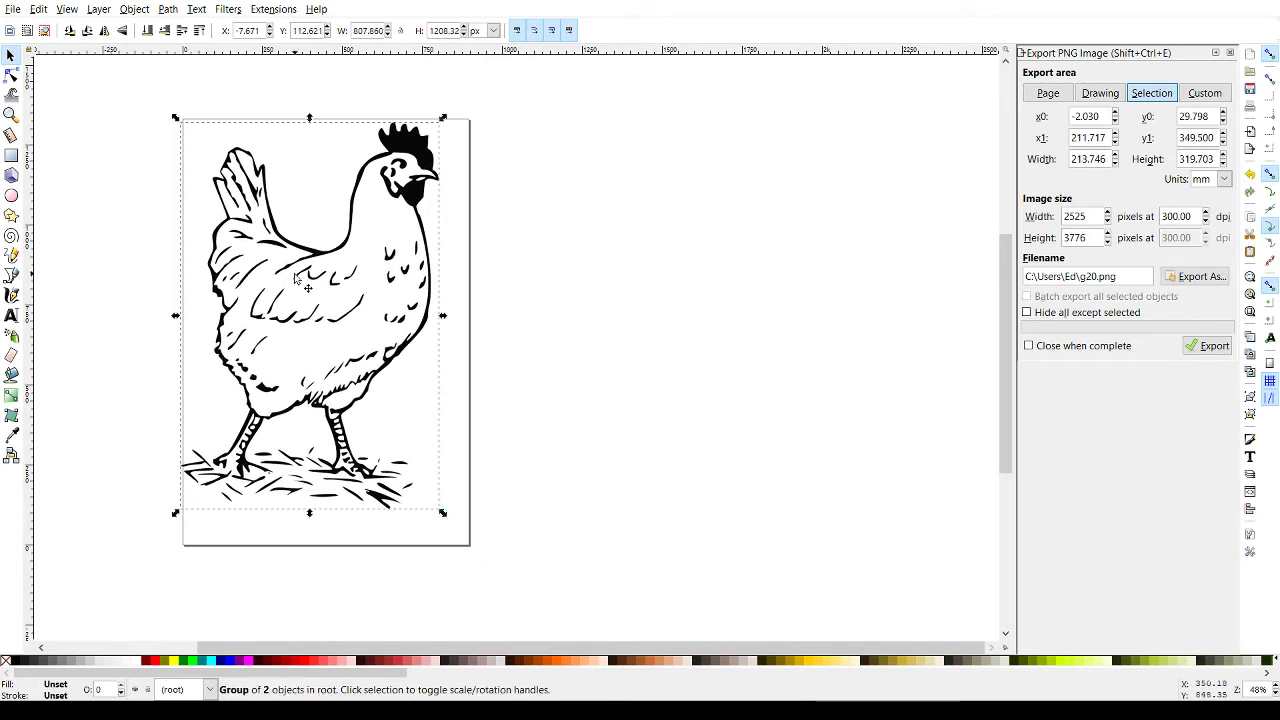
mouse_move(311, 213)
left_mouse_down()
mouse_move(338, 236)
mouse_move(327, 217)
left_mouse_up()
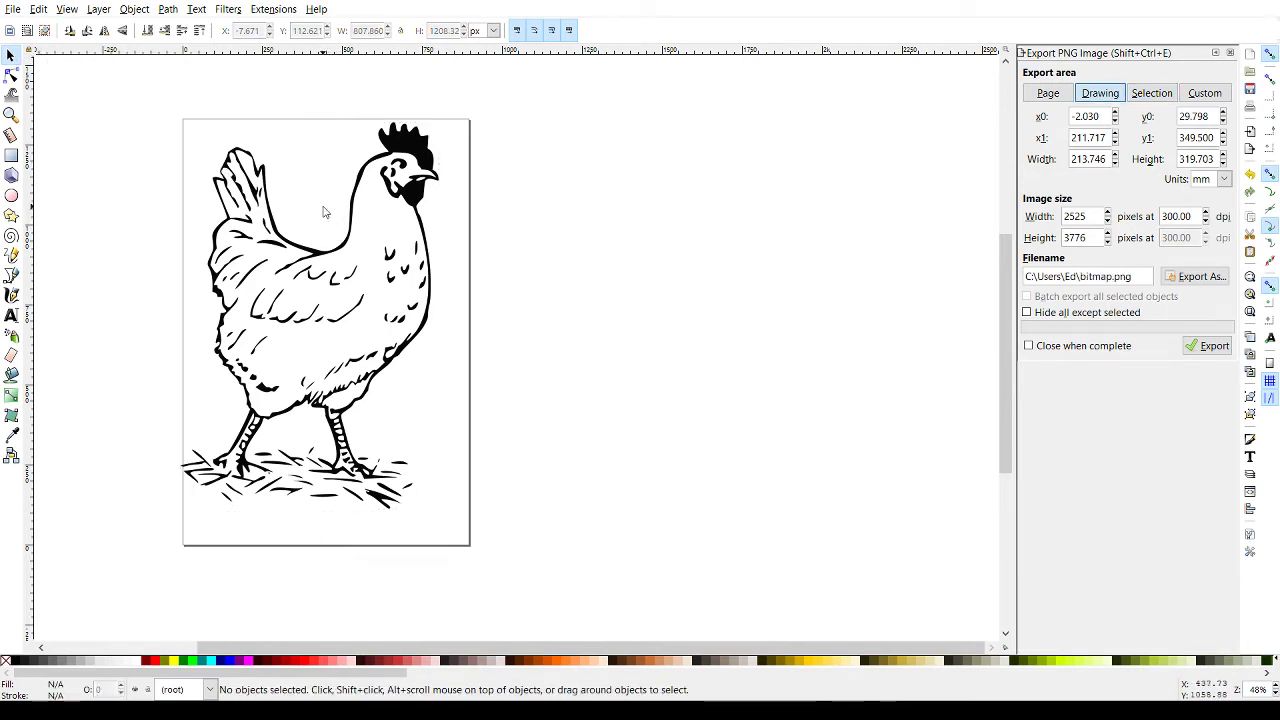
mouse_move(323, 208)
left_mouse_down()
mouse_move(357, 238)
mouse_move(350, 248)
mouse_move(312, 220)
mouse_move(338, 244)
mouse_move(330, 287)
left_mouse_up()
left_click(341, 273)
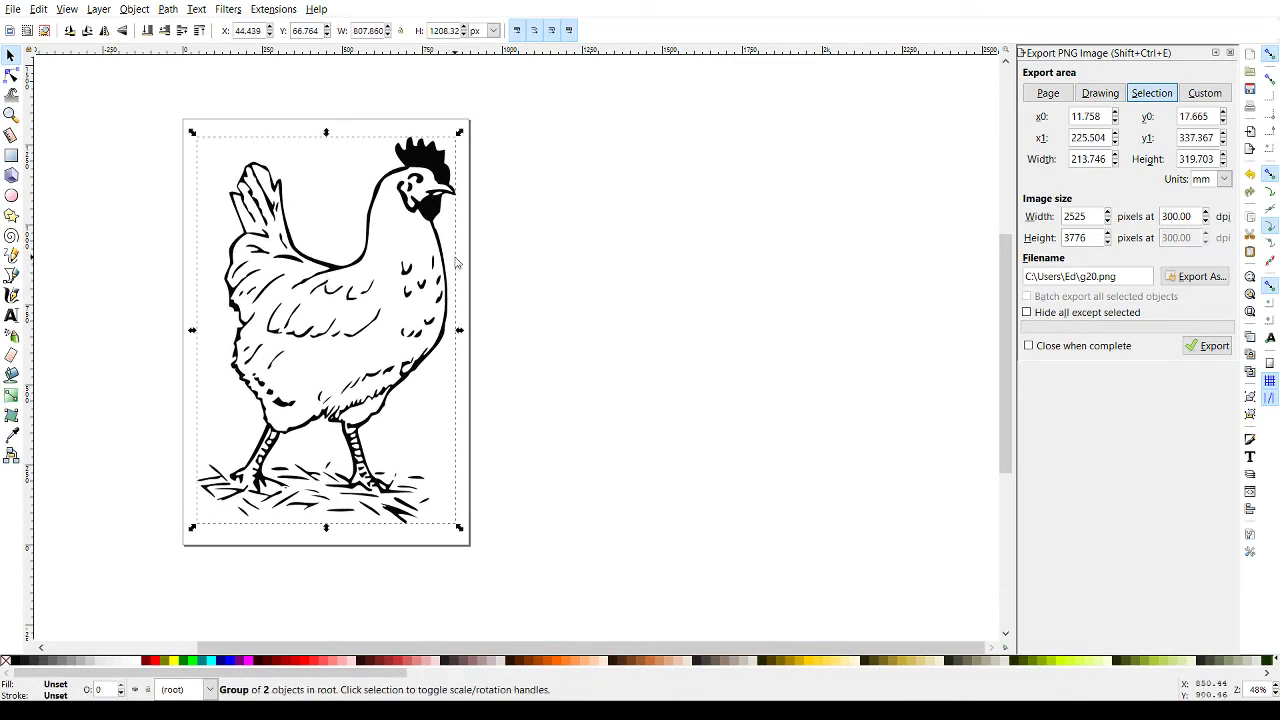
left_click(549, 300)
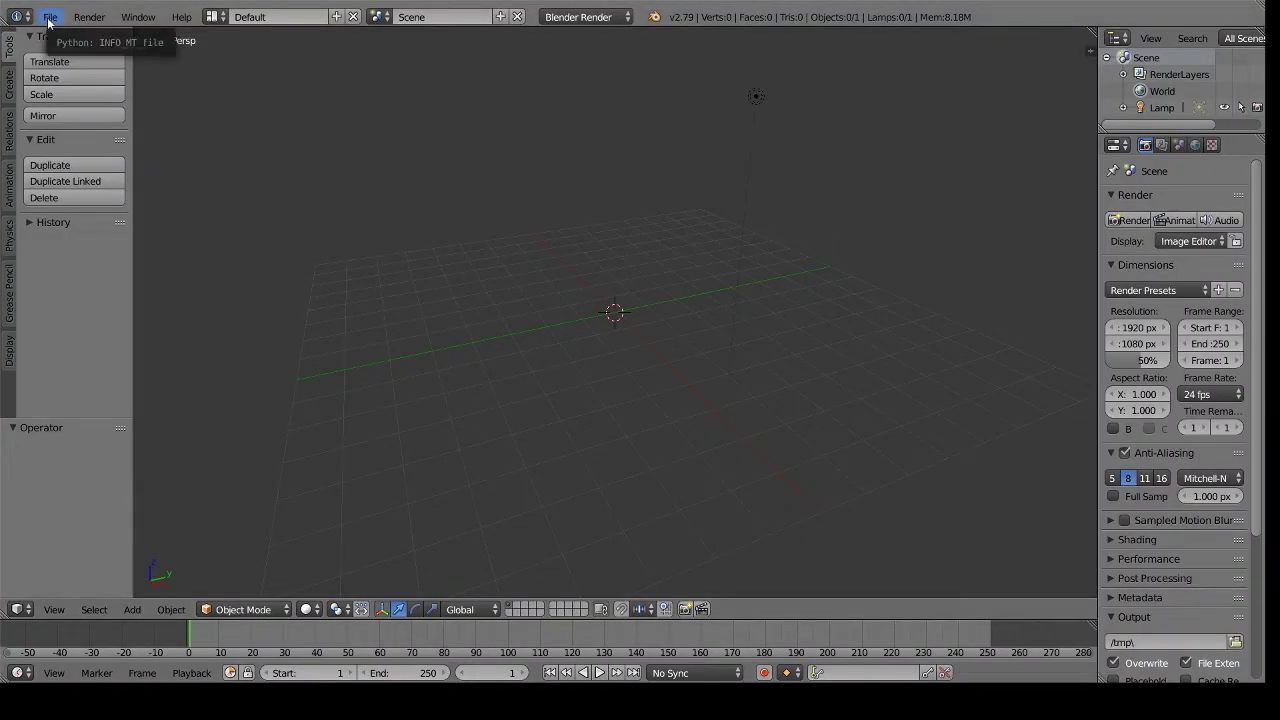
Import chicken outline2.svg from Desktop > Stamps & Stencils as SVG curves.
left_click(49, 19)
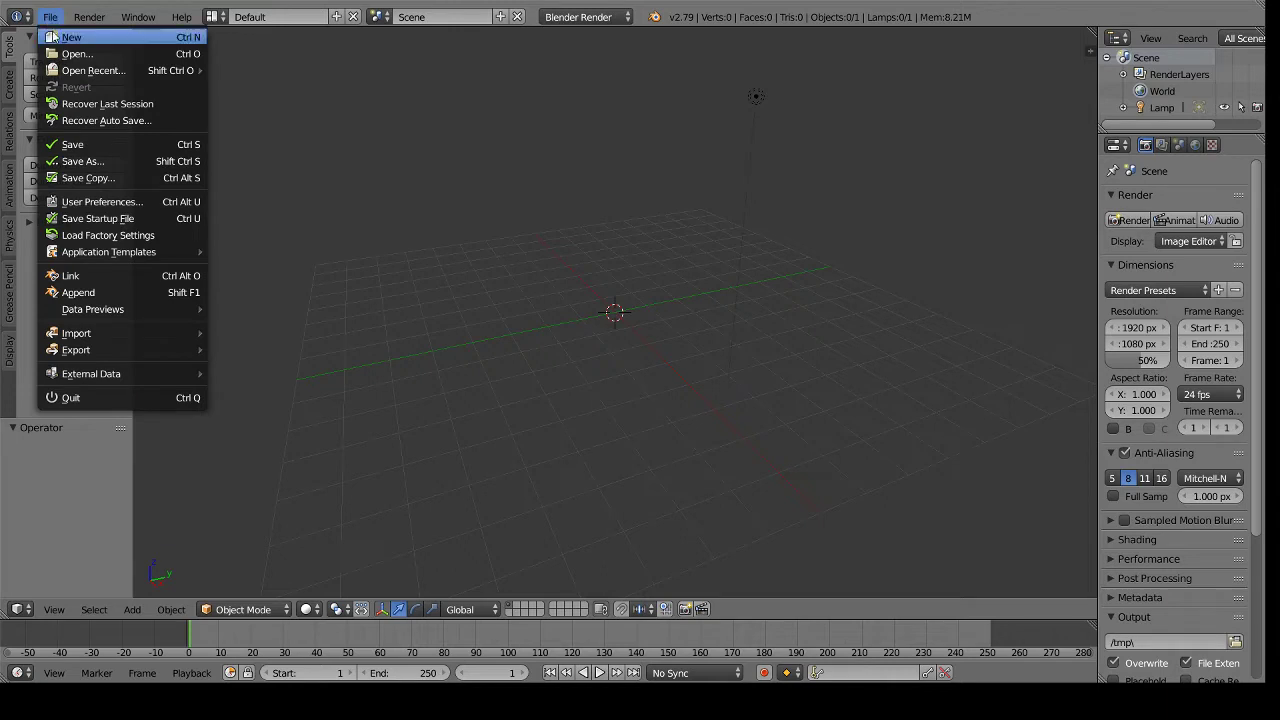
mouse_move(117, 333)
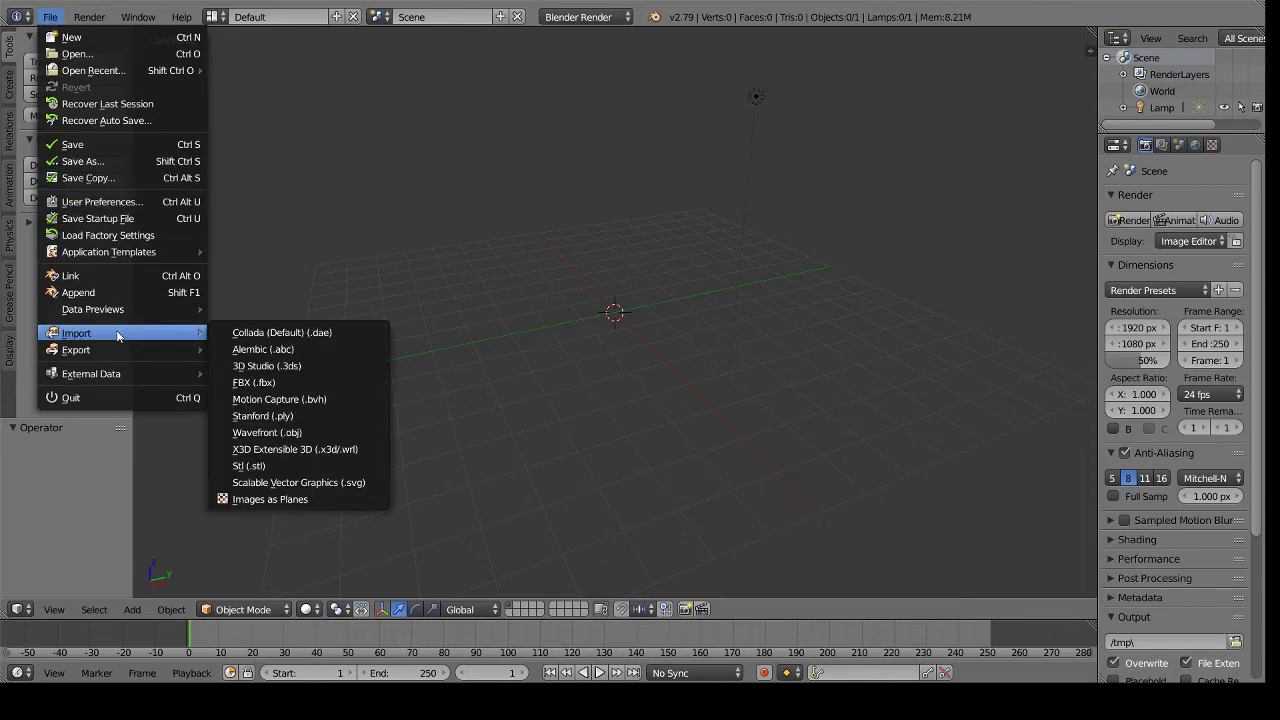
left_click(335, 482)
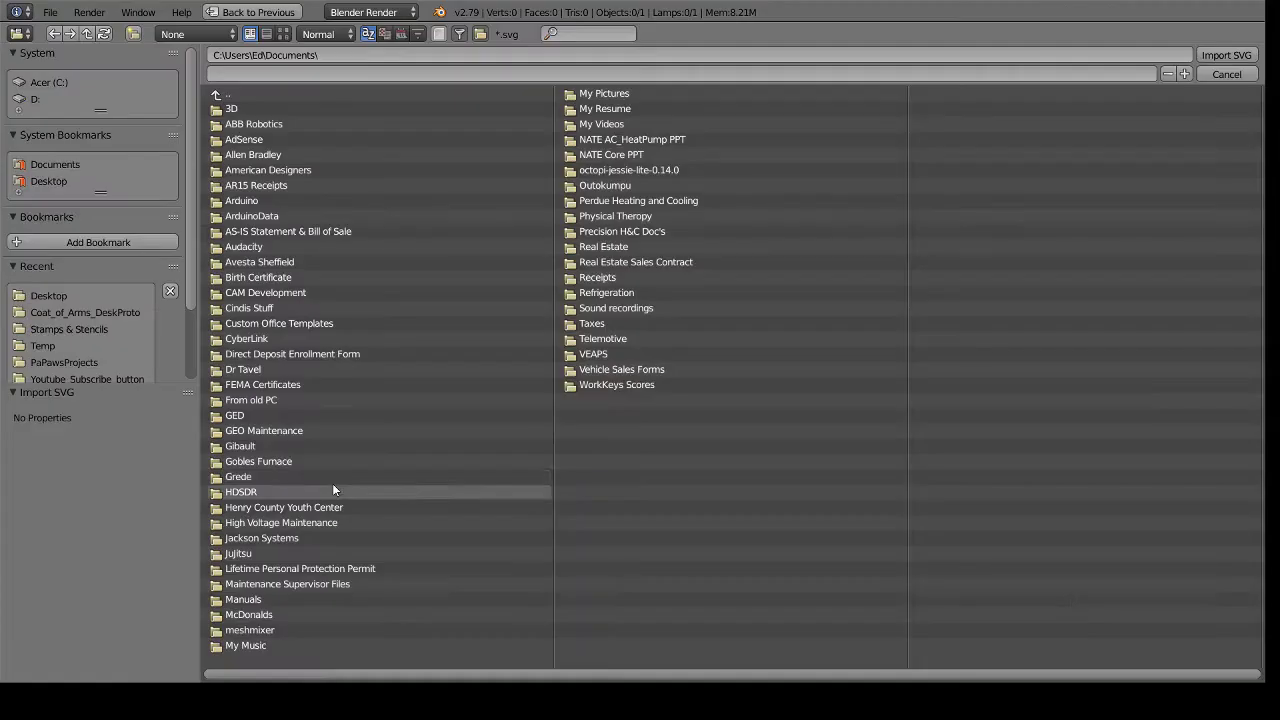
left_click(55, 182)
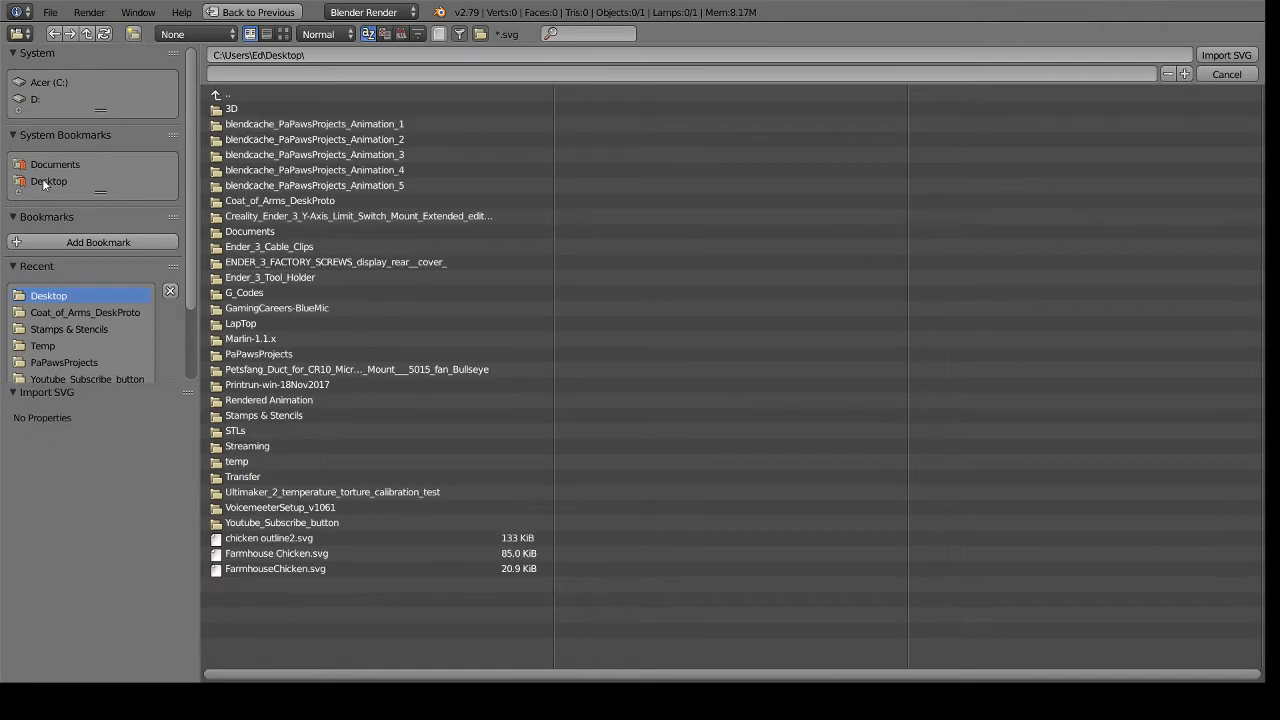
left_click(251, 418)
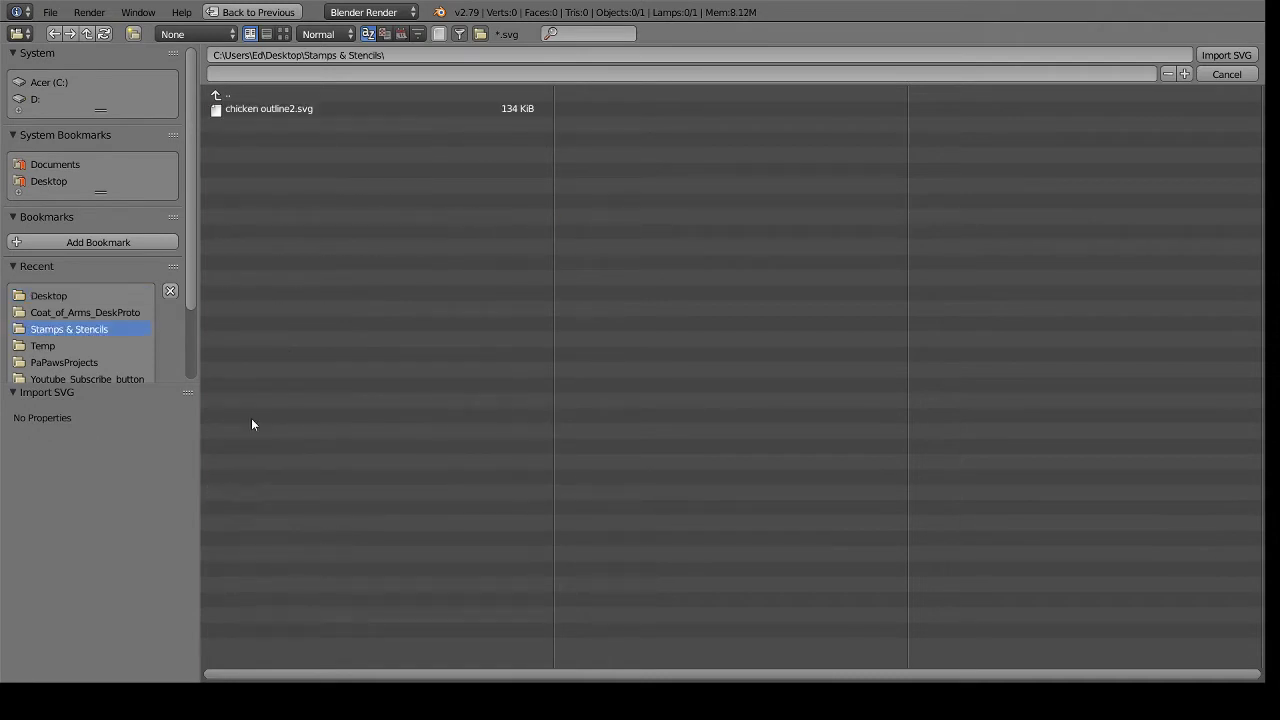
left_click(281, 111)
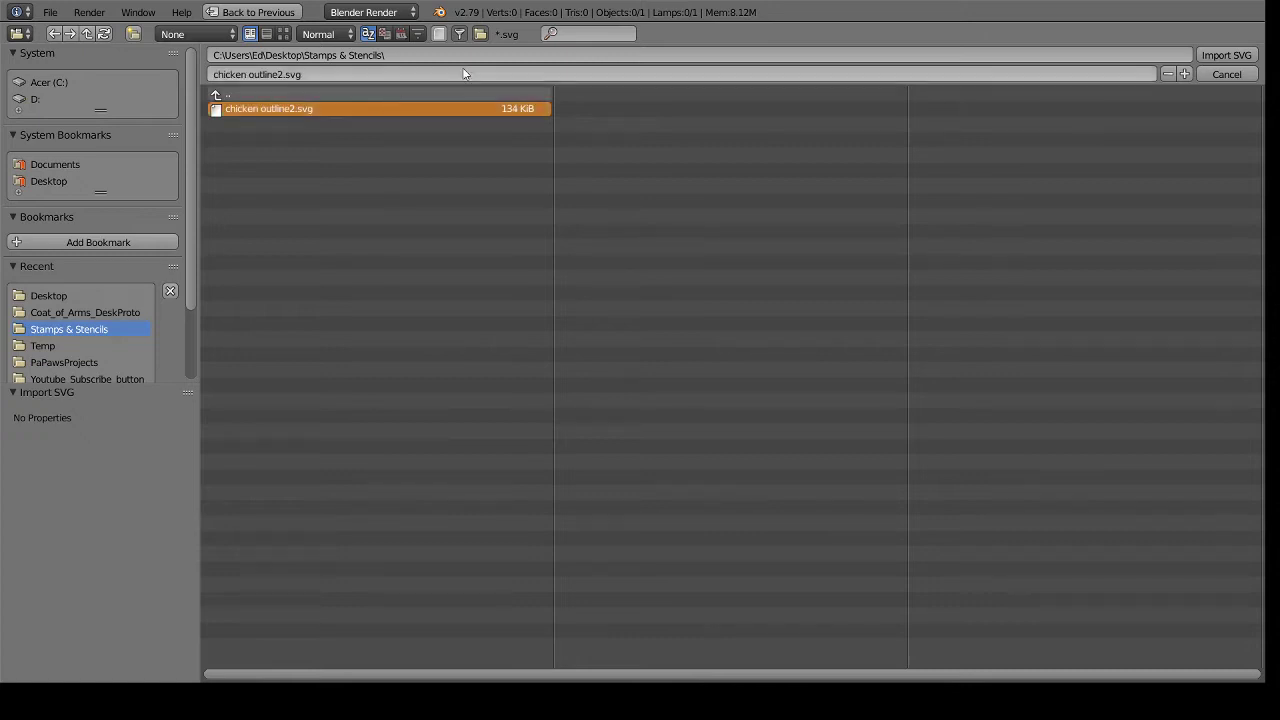
left_click(1226, 57)
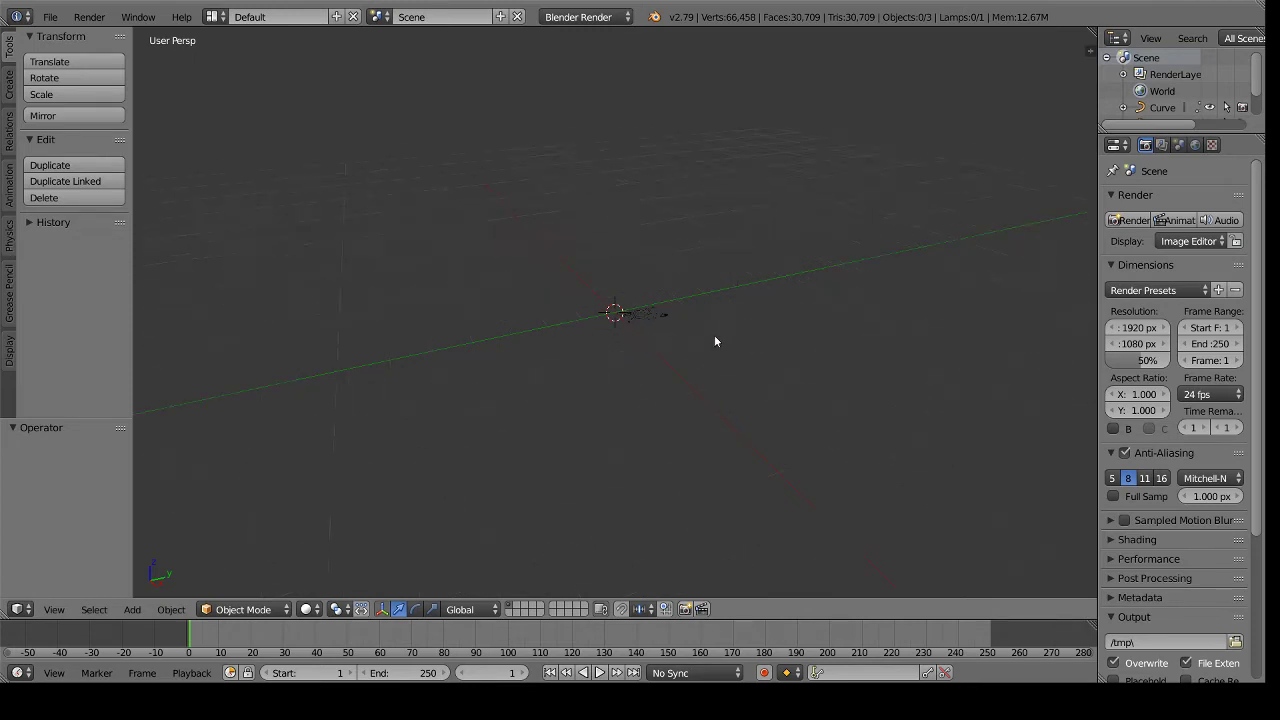
Zoom in and orbit the view to see the imported chicken outline clearly.
scroll(714, 335, "up", 10)
scroll(836, 346, "up", 2)
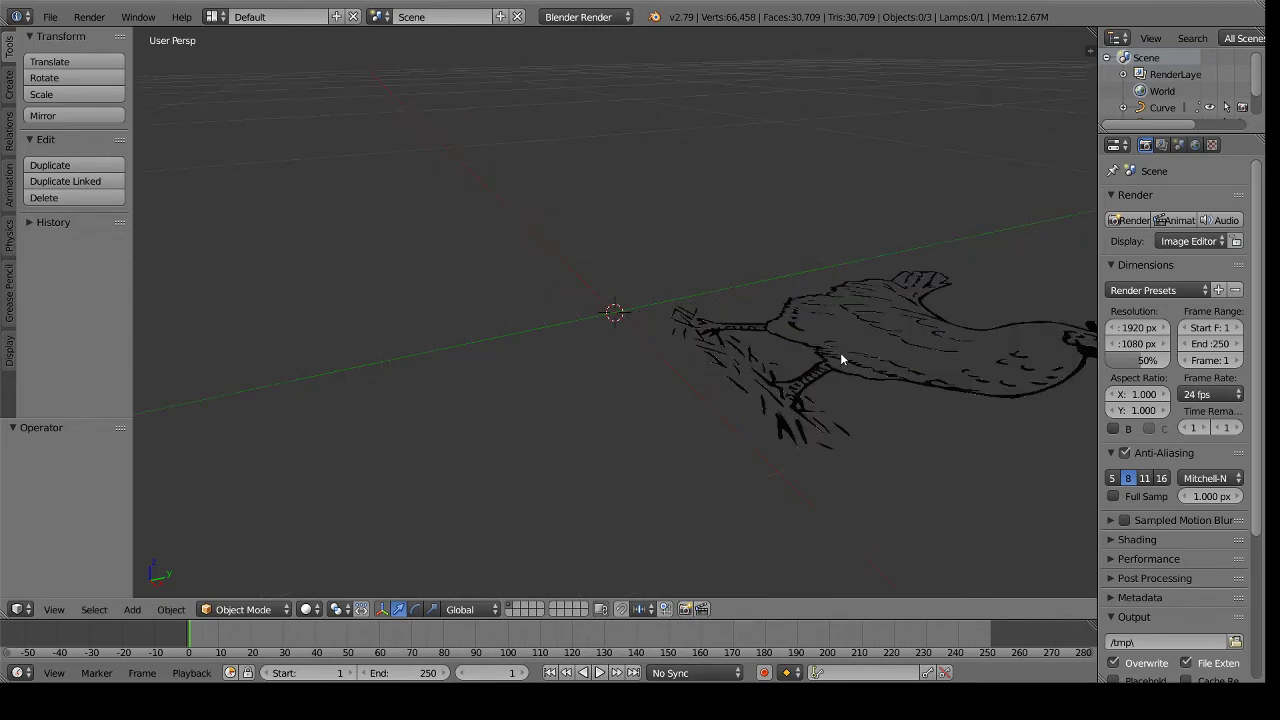
scroll(940, 490, "up", 2)
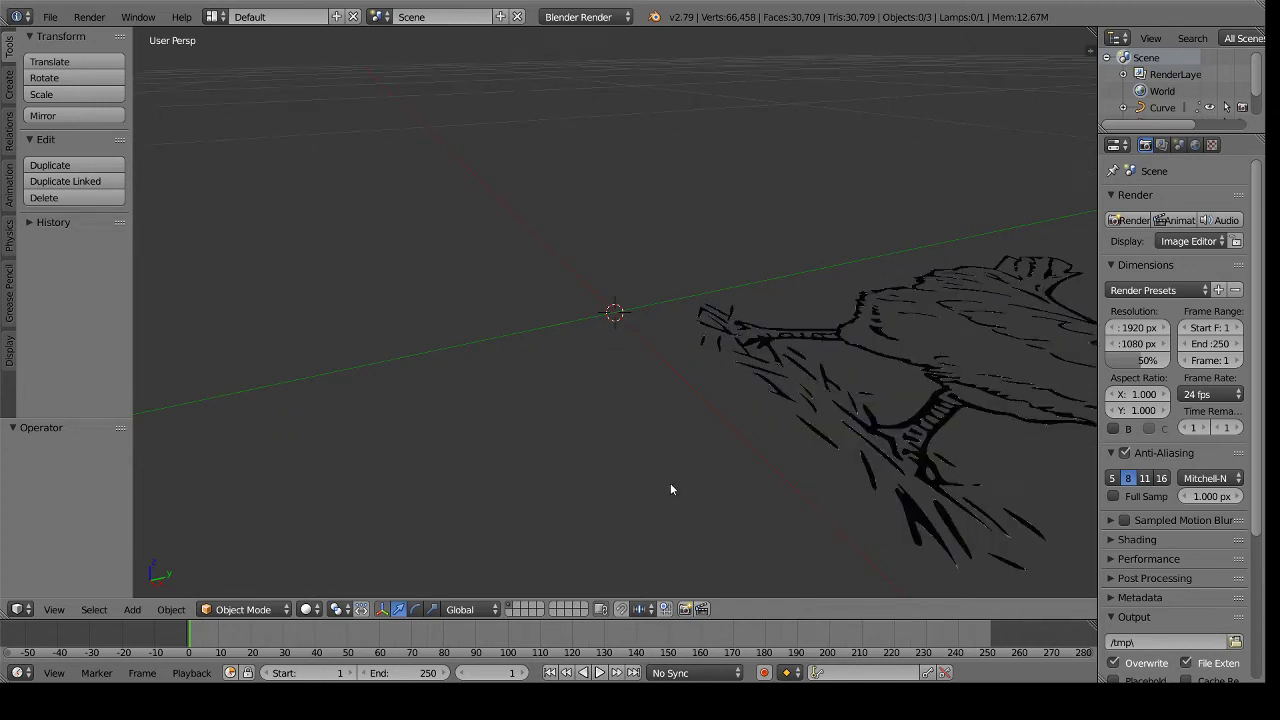
middle_click_drag(671, 488, 375, 408)
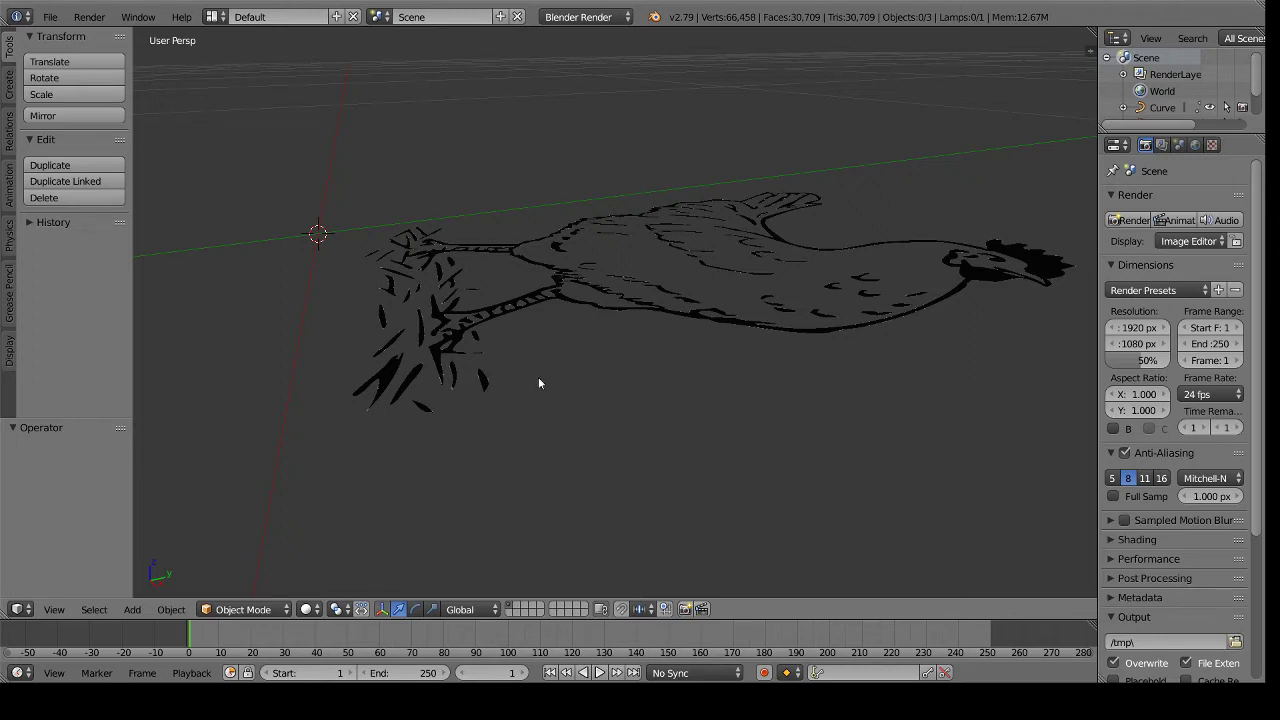
Rotate the chicken curve 90° about the X axis.
right_click(726, 277)
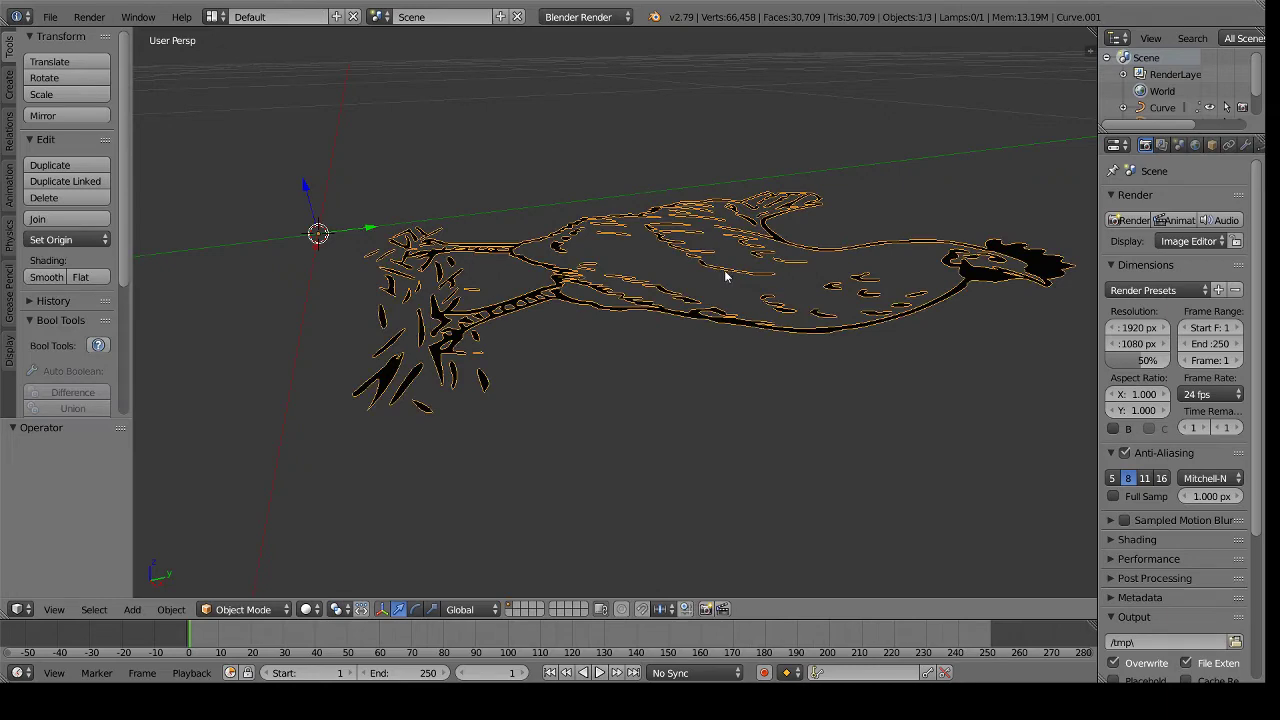
key("r")
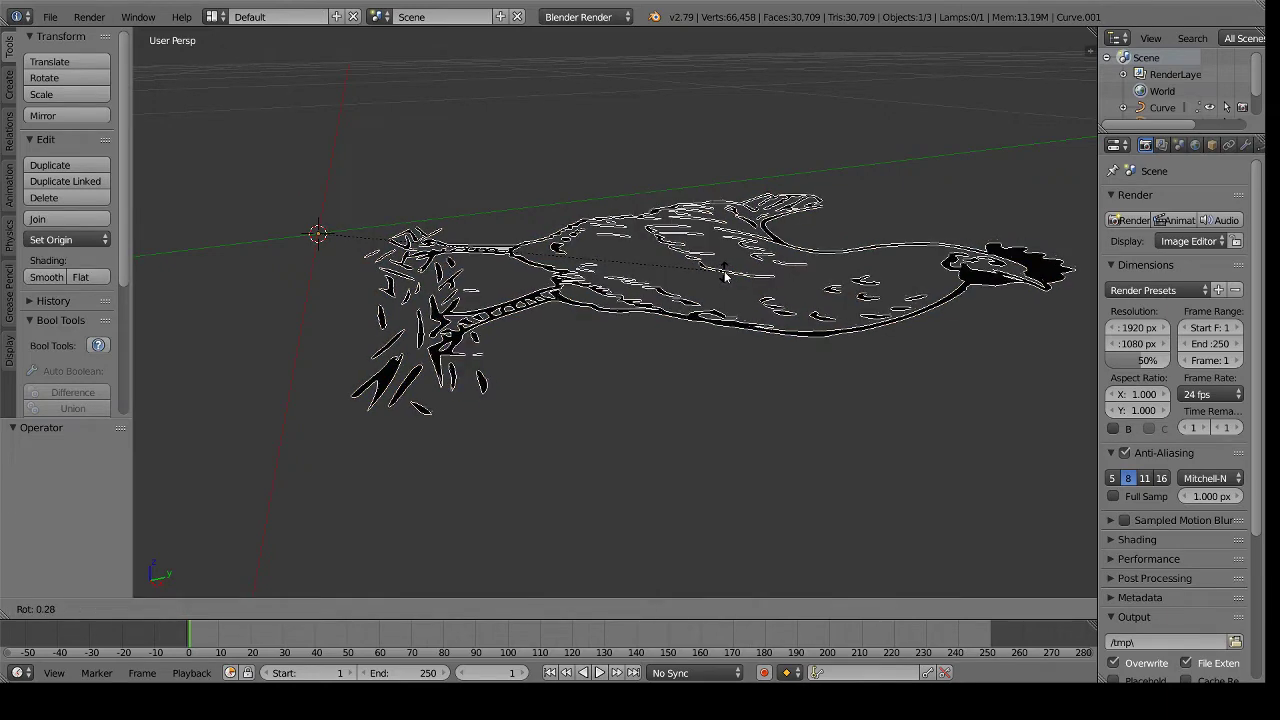
key("x")
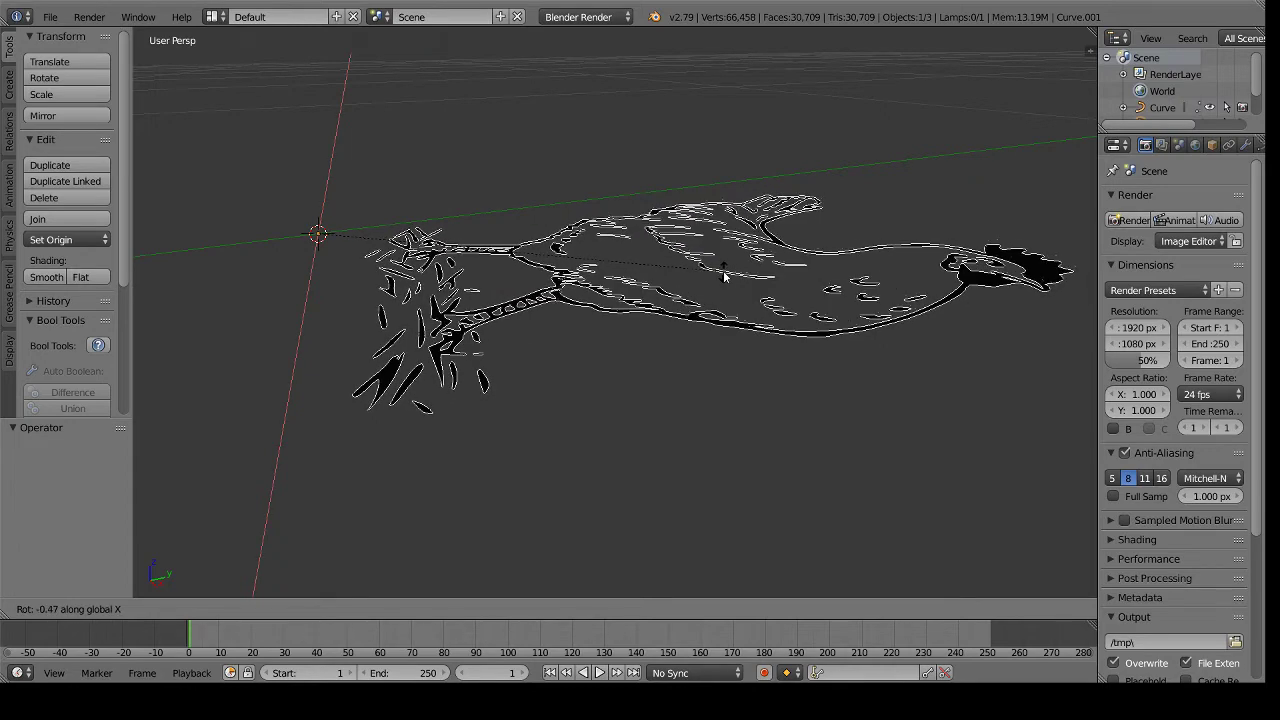
type("90")
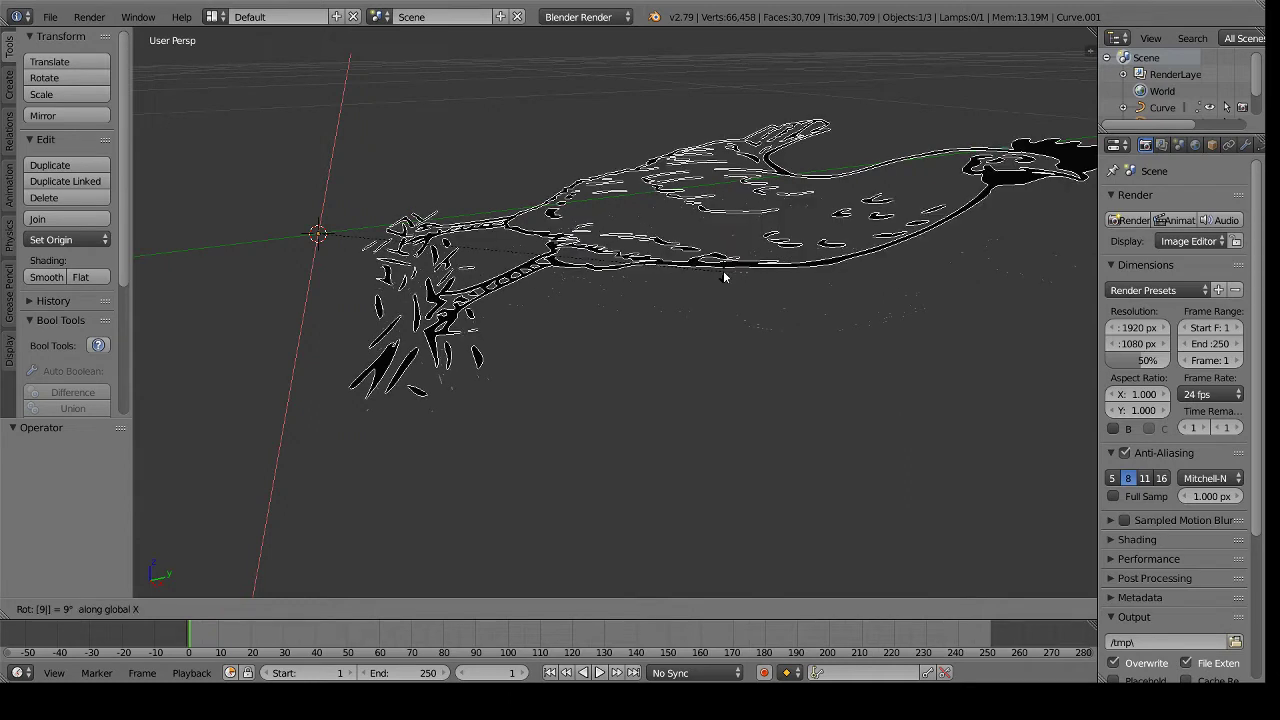
key("Return")
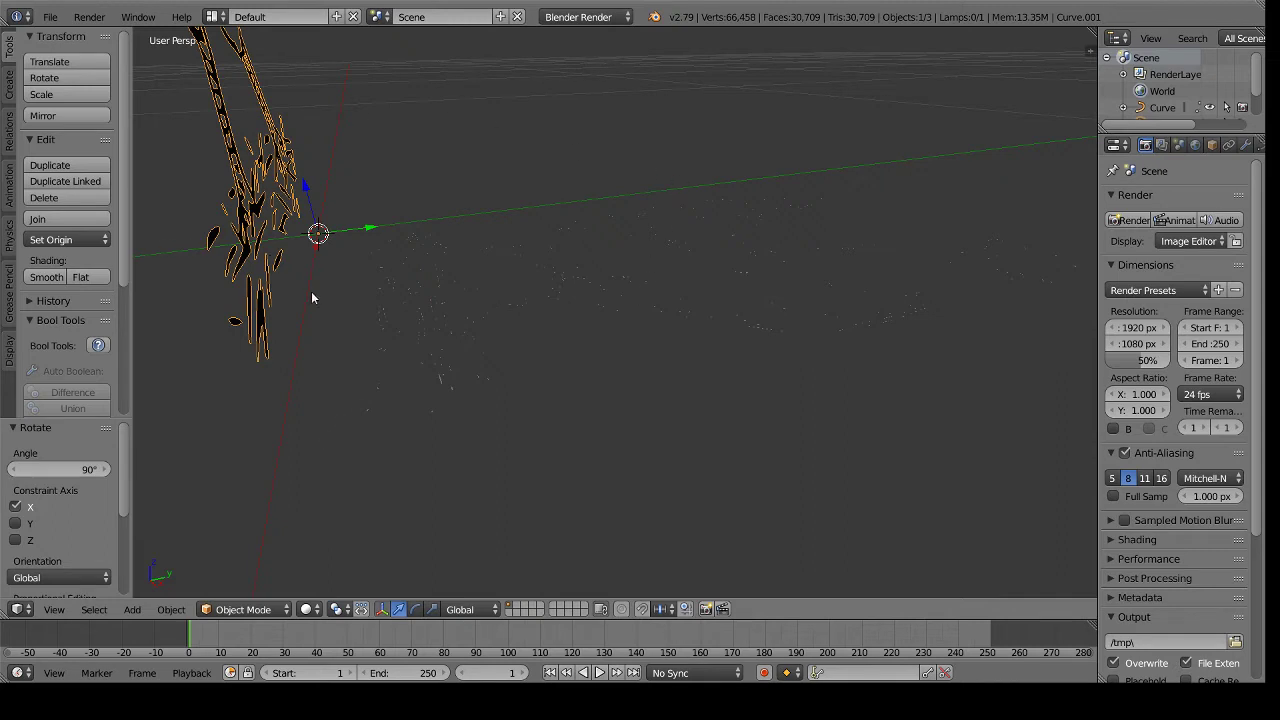
Frame the chicken curve and shift it -0.362 along the X axis.
key("KP_Decimal")
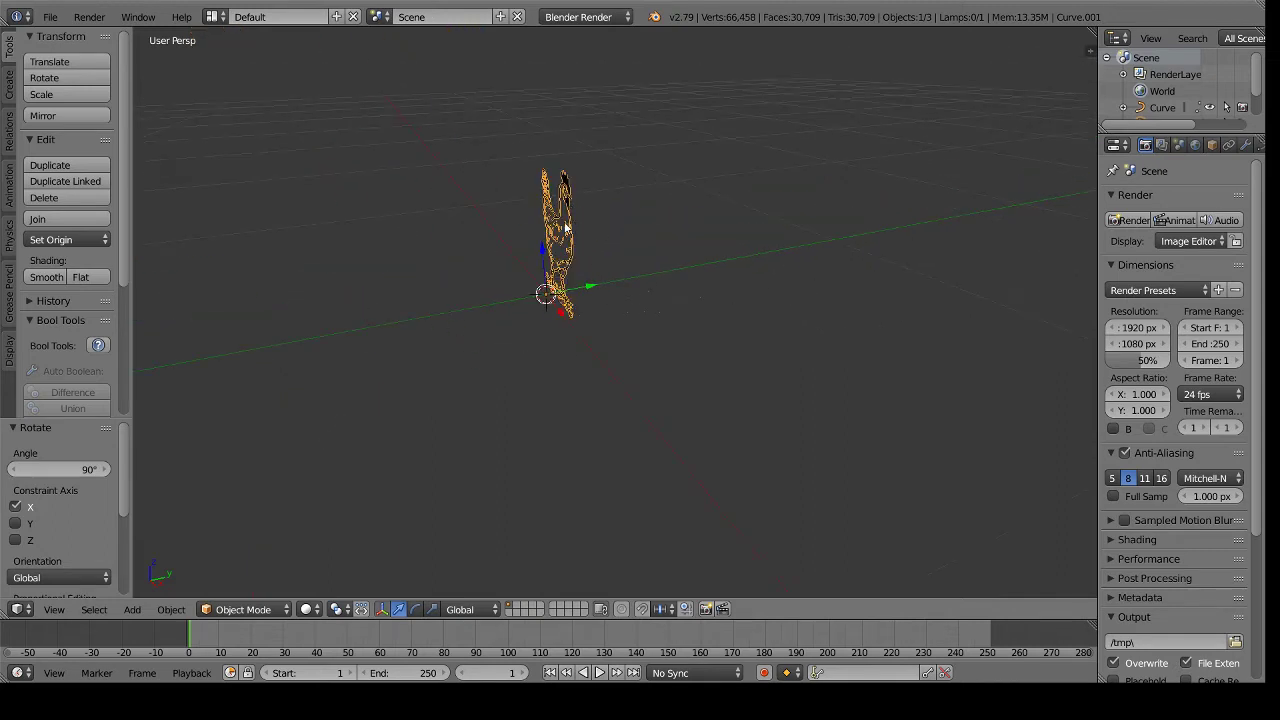
middle_click_drag(545, 345, 645, 332)
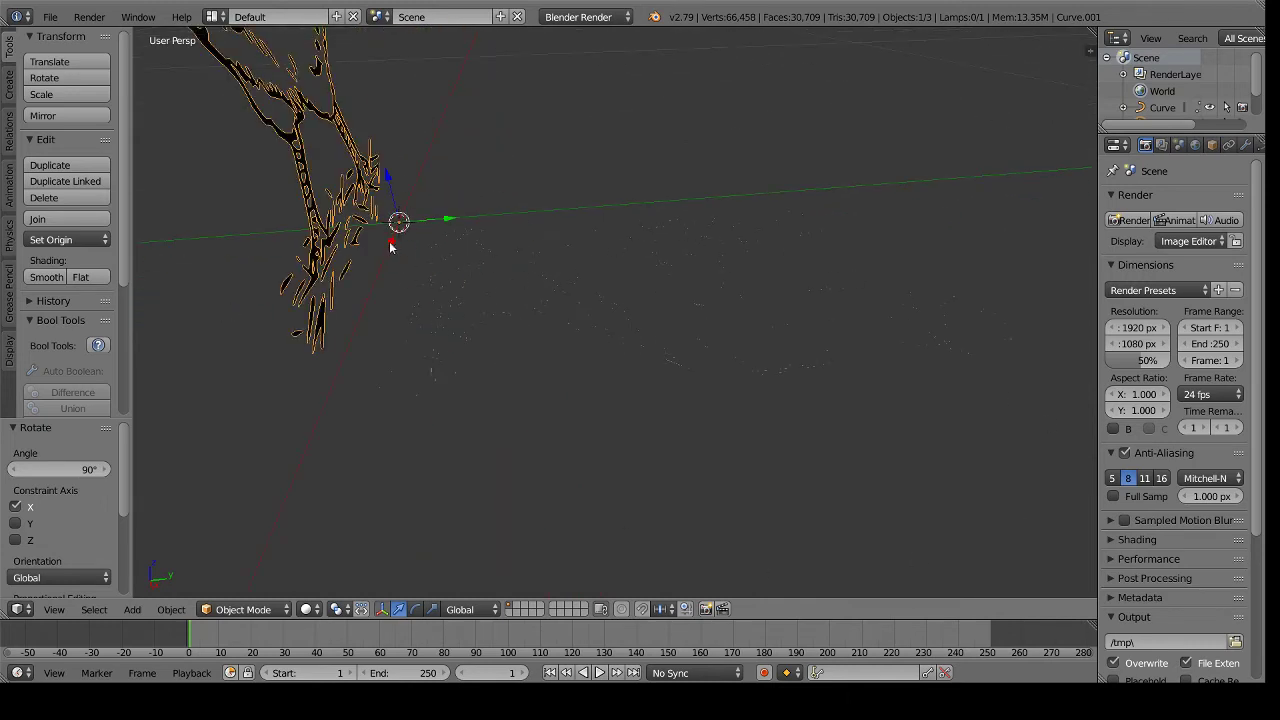
left_click_drag(390, 244, 484, 72)
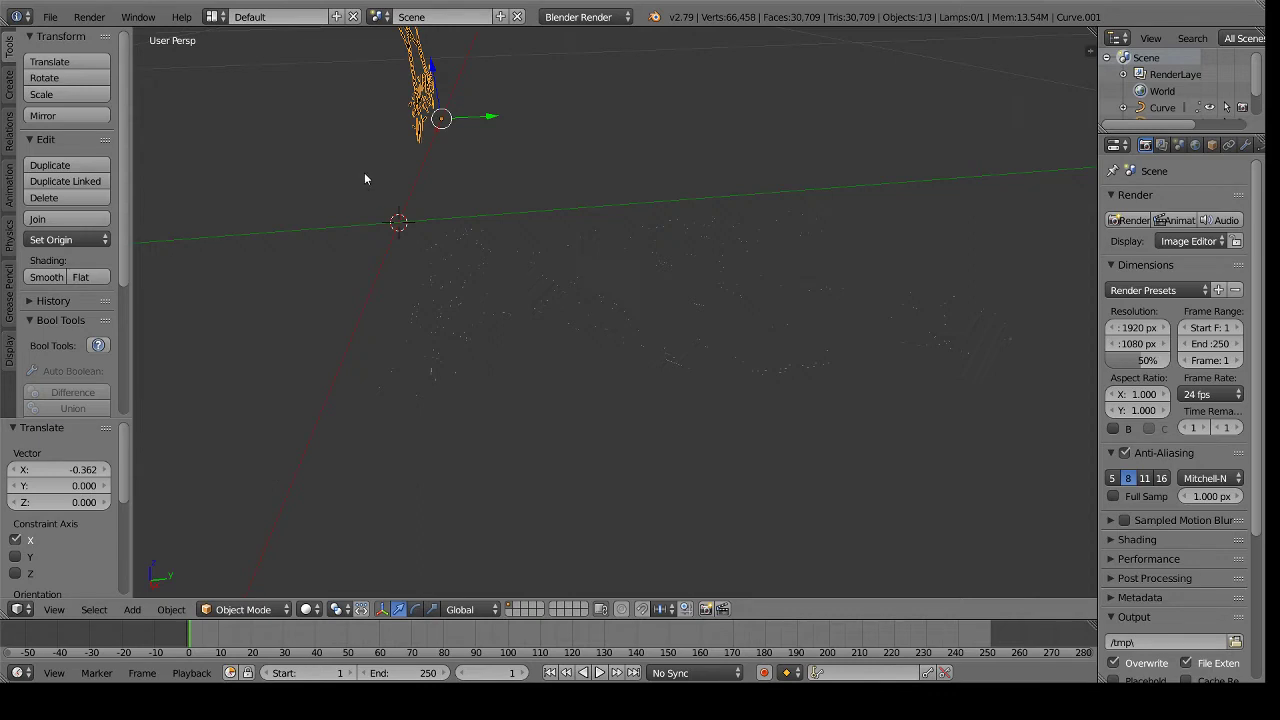
Box-select all the imported chicken curves and delete them.
key("b")
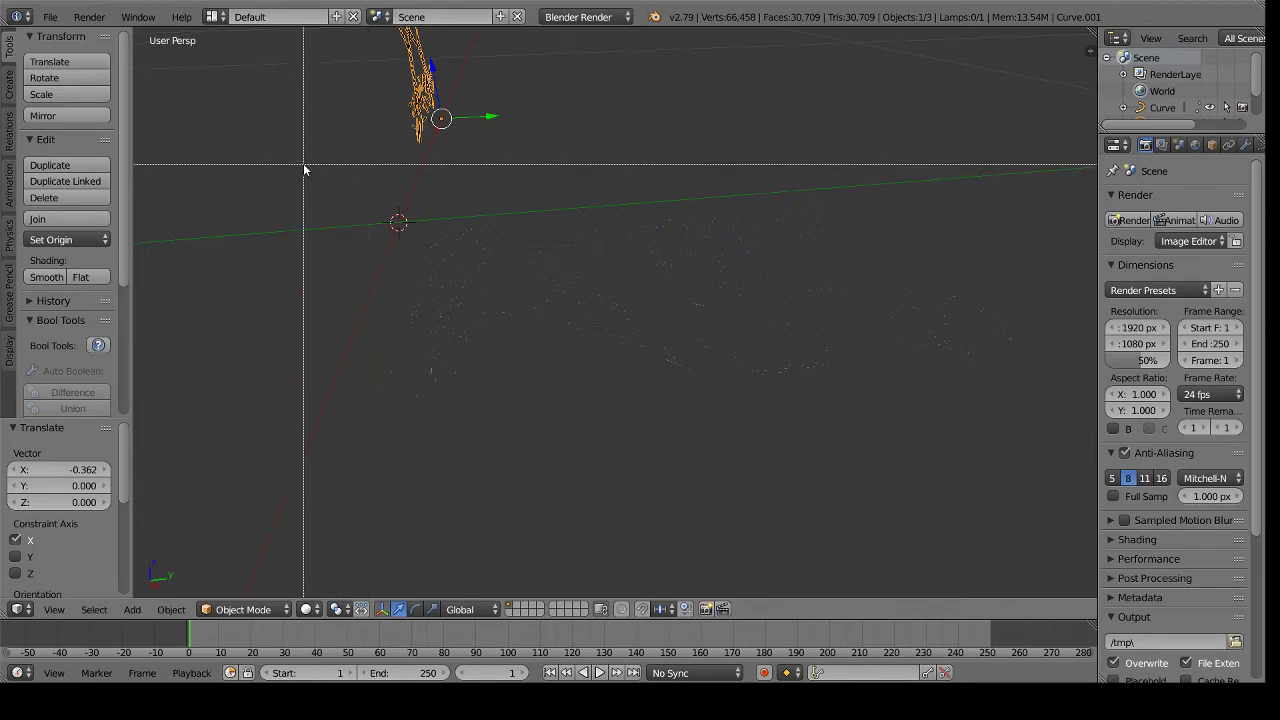
left_click_drag(305, 168, 1099, 510)
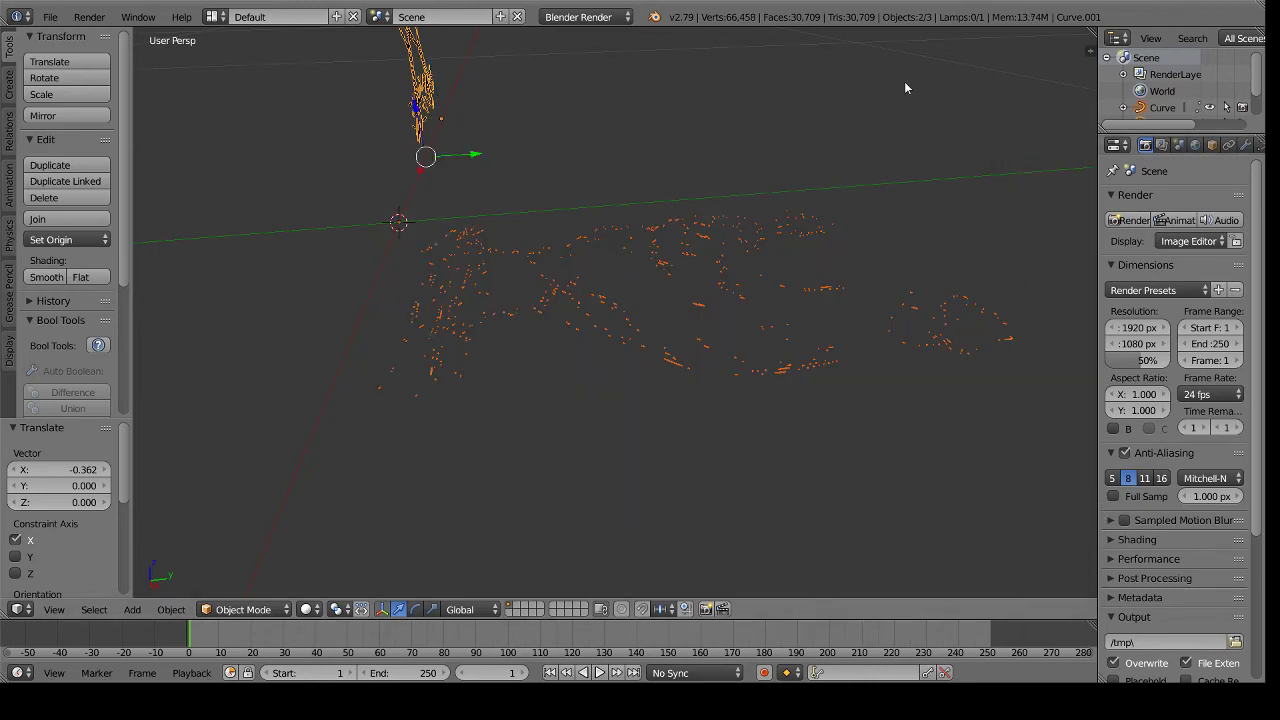
key("x")
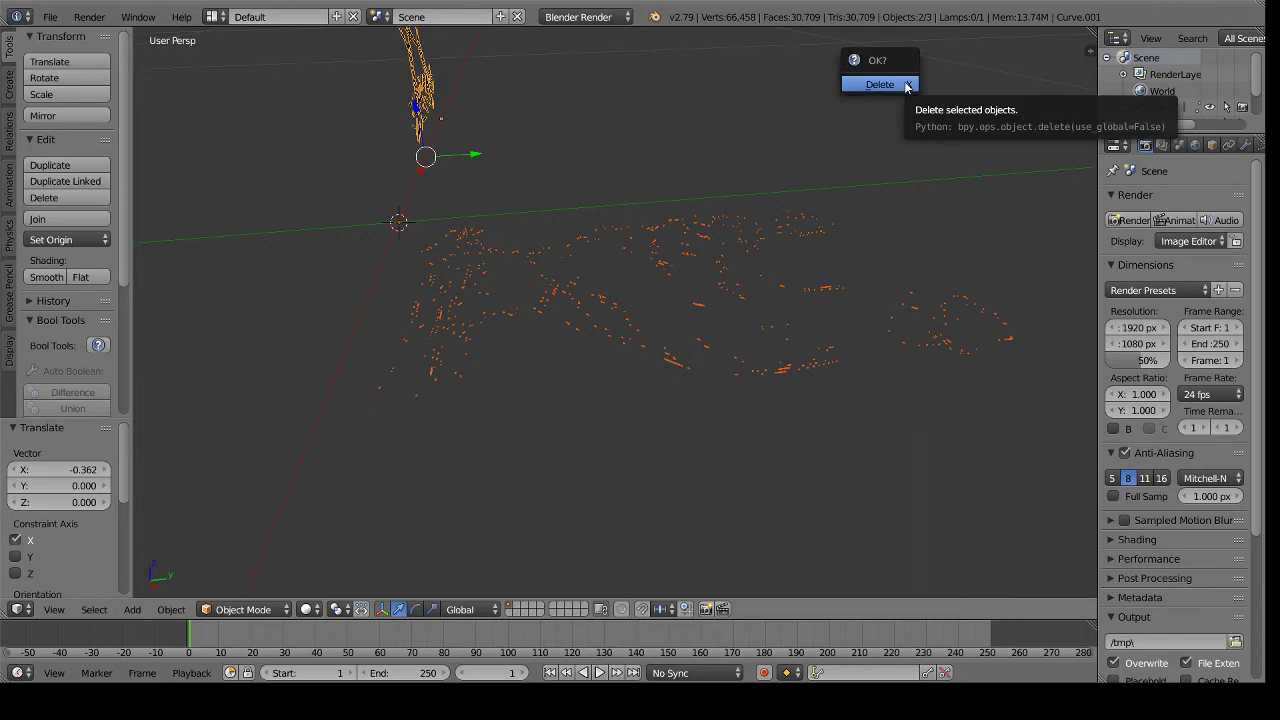
left_click(880, 84)
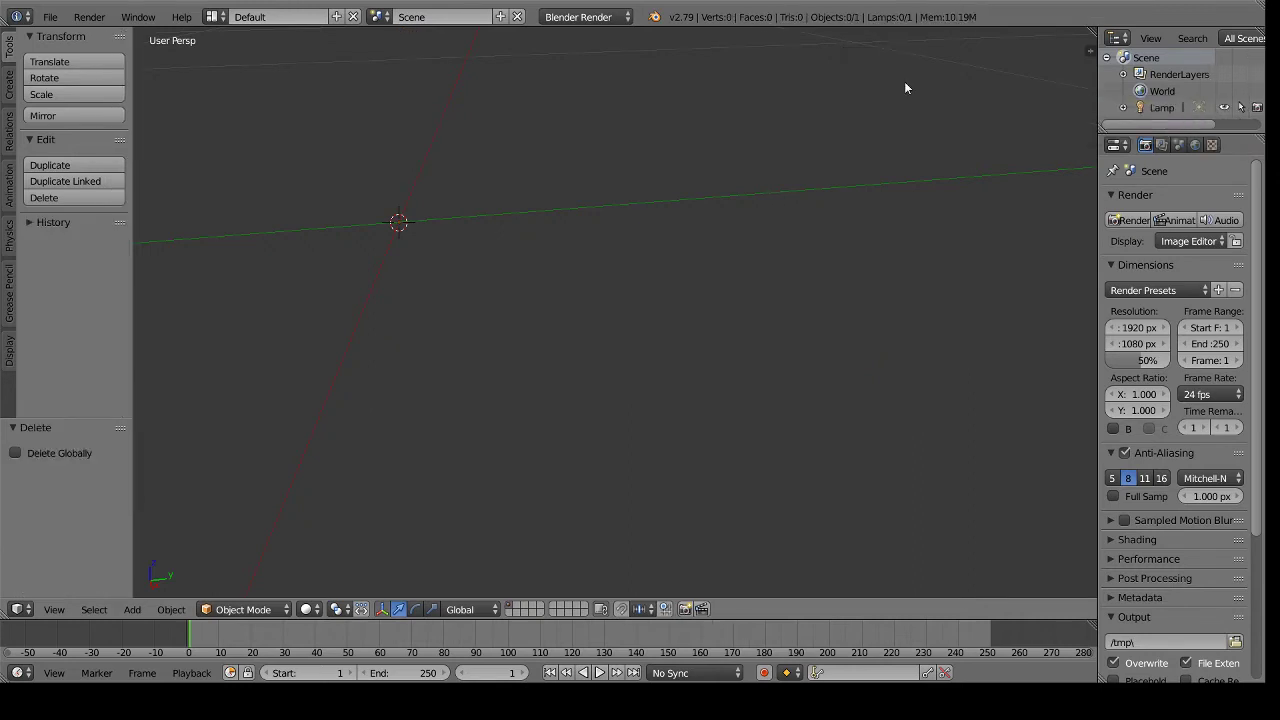
Undo the earlier deletion to restore the chicken curves.
middle_click_drag(381, 296, 618, 306)
scroll(591, 286, "down", 5)
key("ctrl+z")
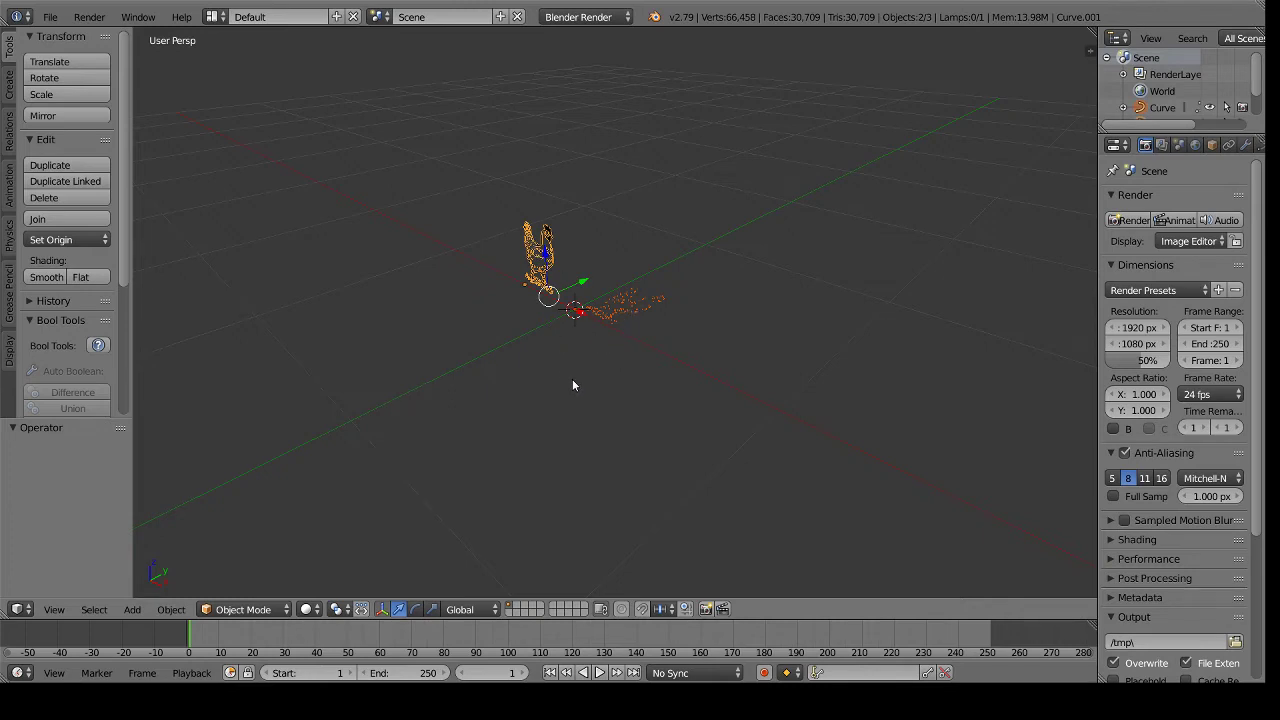
Box-select the flat chicken pieces on the floor and delete them, leaving Curve.001.
middle_click_drag(586, 369, 545, 358)
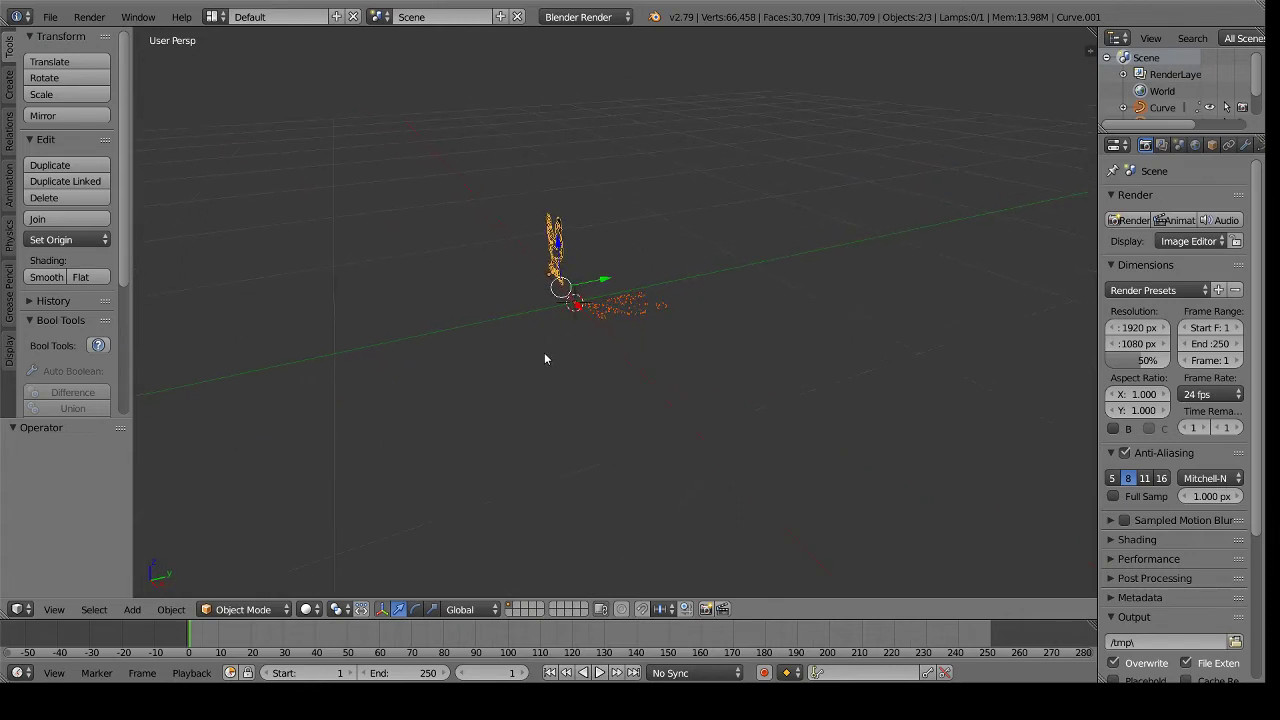
mouse_move(687, 349)
middle_mouse_down()
mouse_move(688, 382)
mouse_move(667, 360)
mouse_move(674, 349)
middle_mouse_up()
scroll(670, 352, "up", 3)
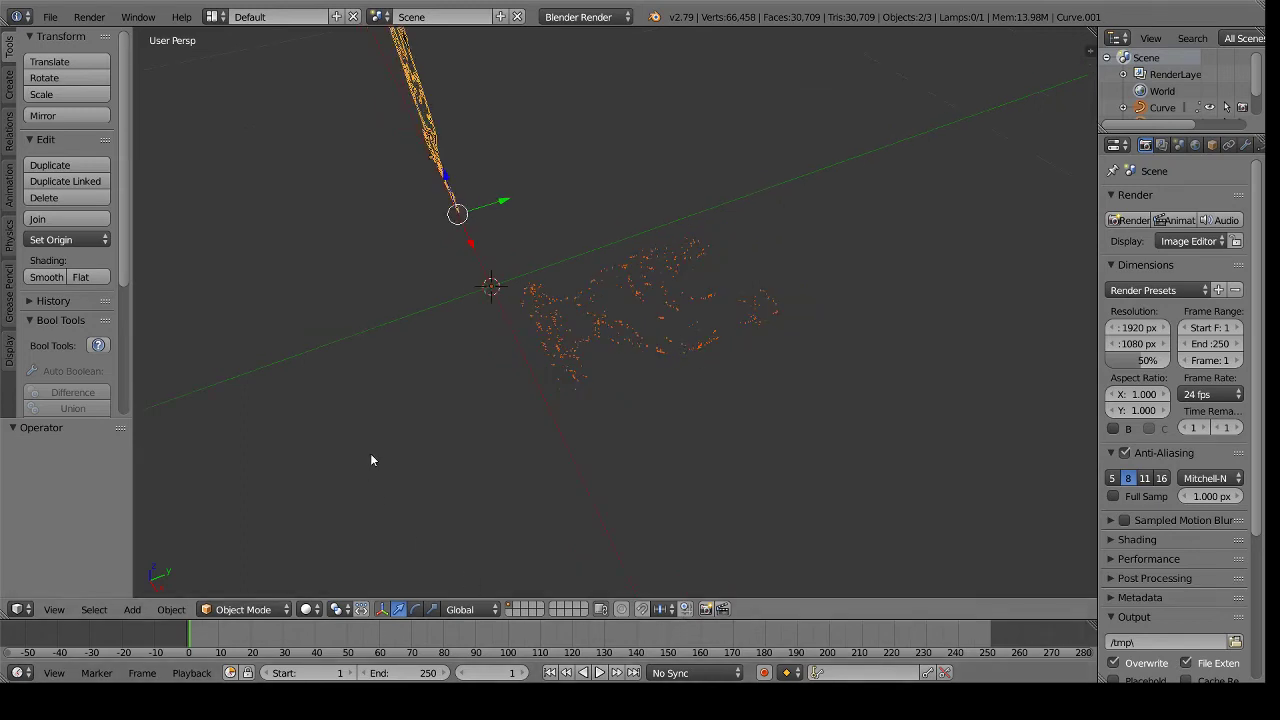
key("a")
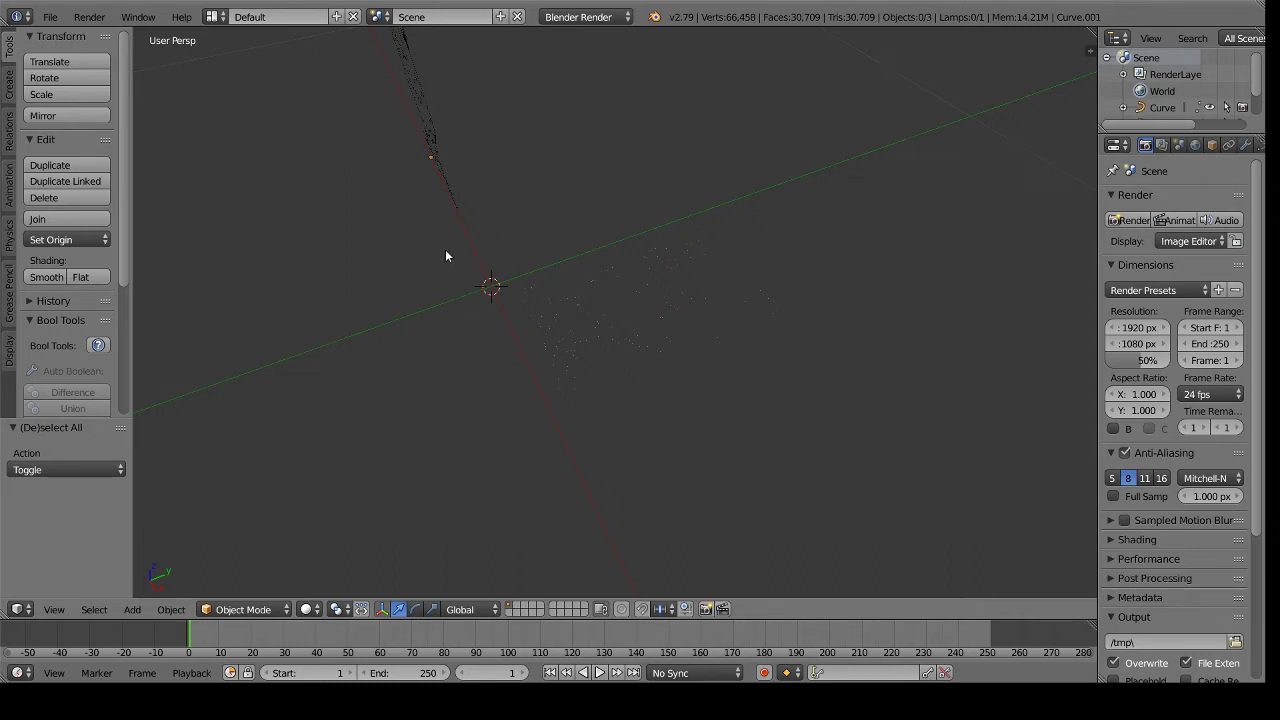
key("b")
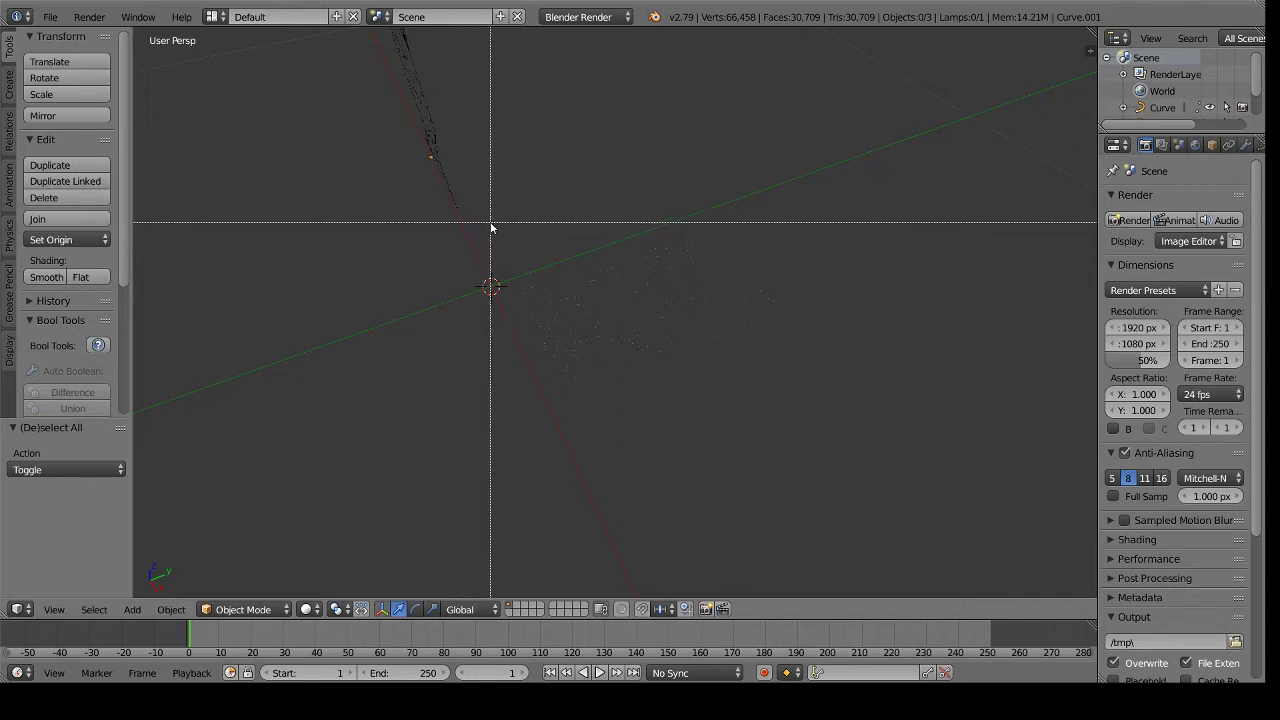
left_click_drag(490, 220, 917, 463)
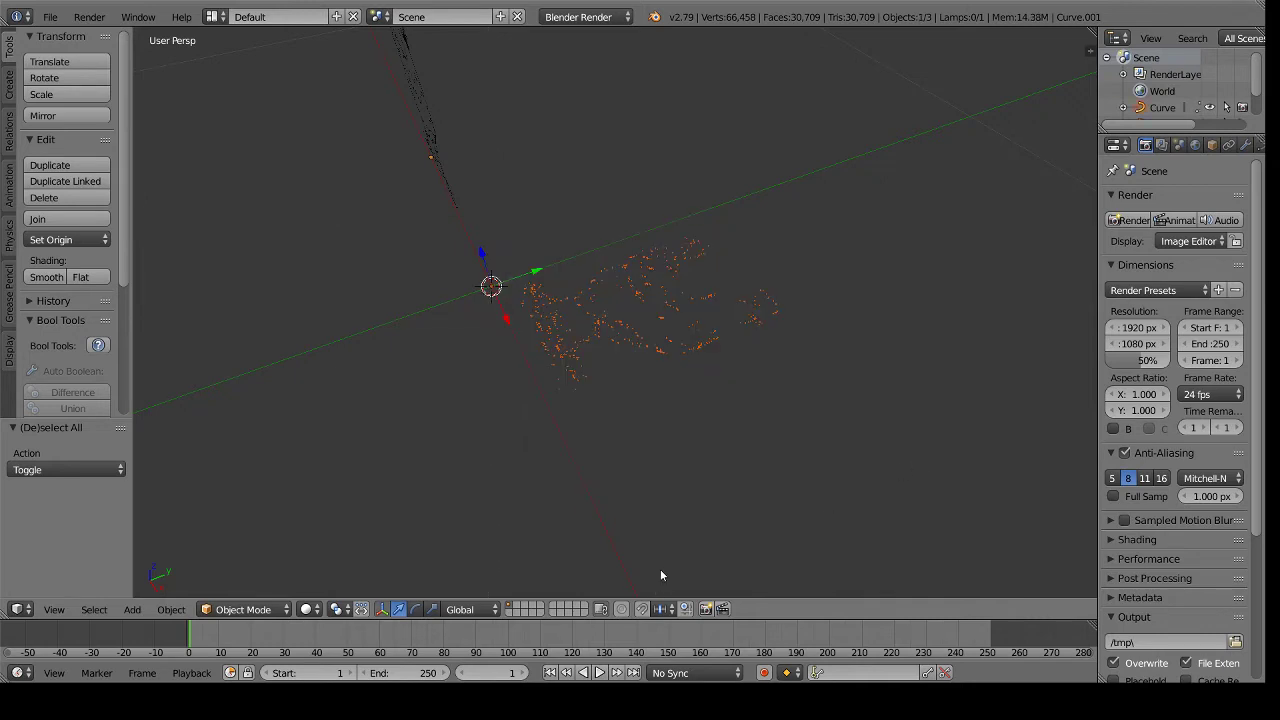
key("x")
left_click(660, 571)
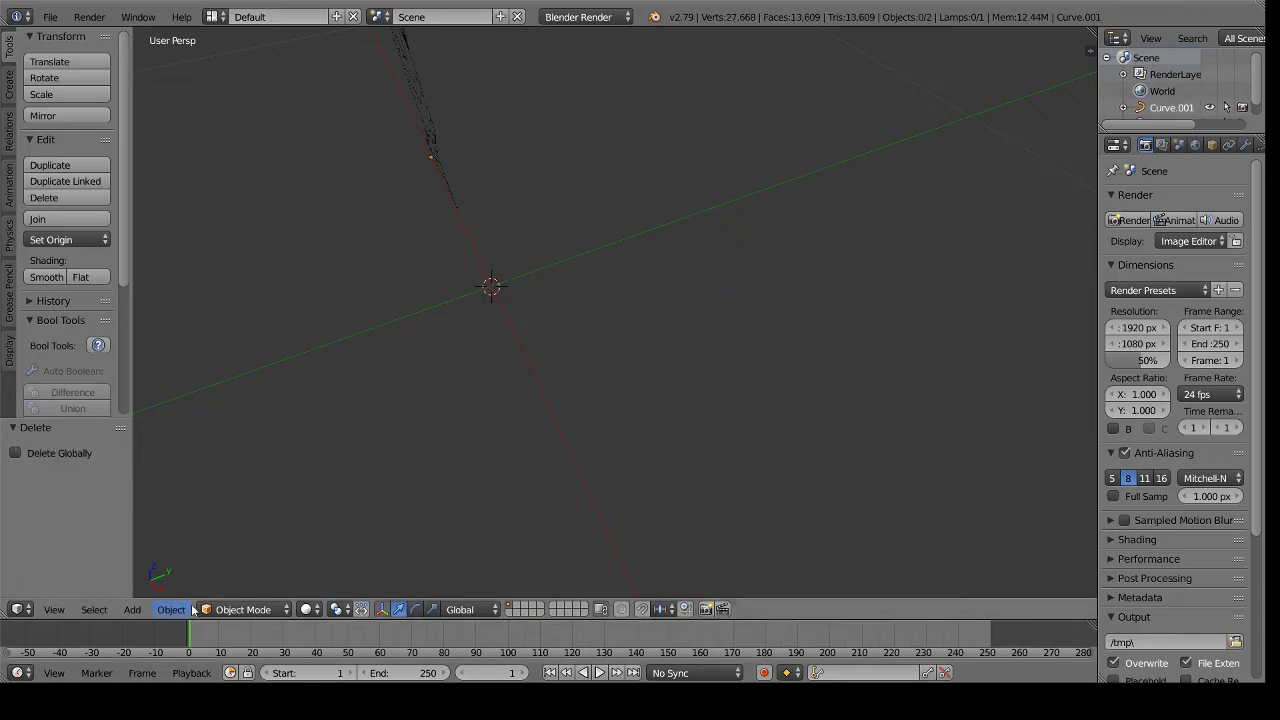
Centre the chicken sketch and view it edge-on in orthographic right-side view.
mouse_move(557, 380)
middle_mouse_down()
mouse_move(735, 255)
mouse_move(691, 311)
mouse_move(675, 310)
middle_mouse_up()
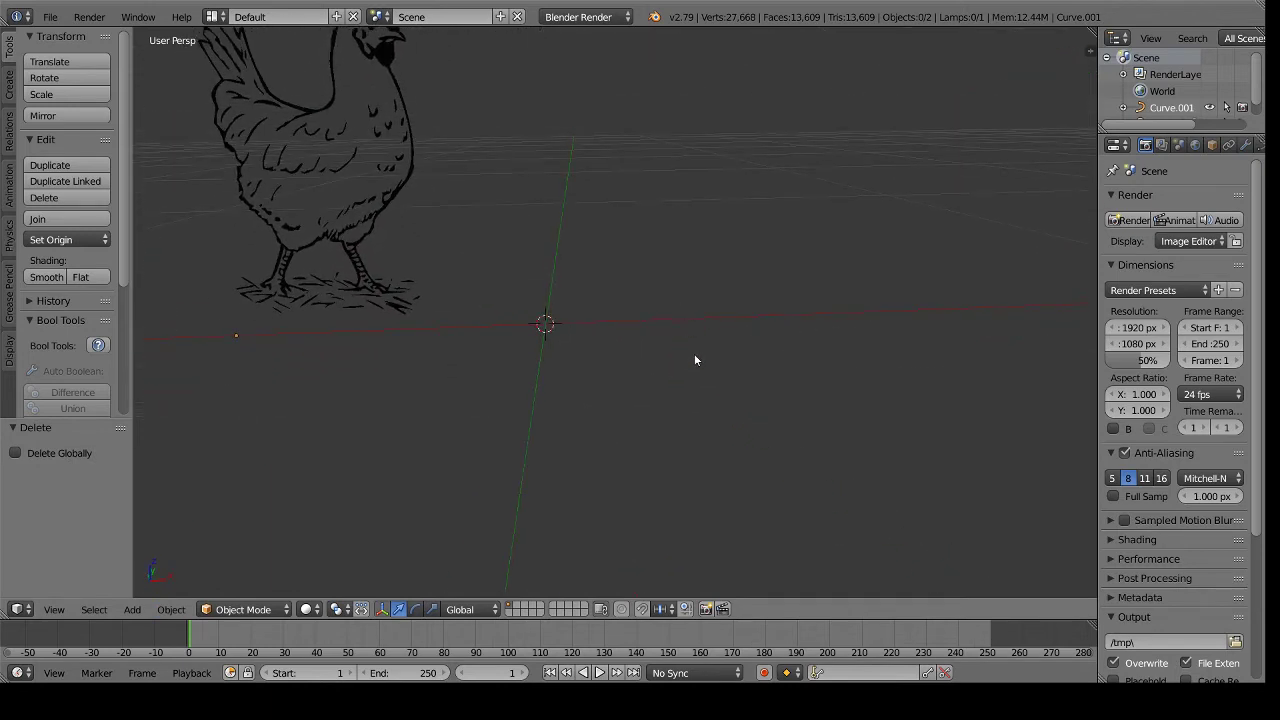
mouse_move(623, 242)
middle_mouse_down()
mouse_move(680, 317)
mouse_move(811, 343)
mouse_move(791, 325)
middle_mouse_up()
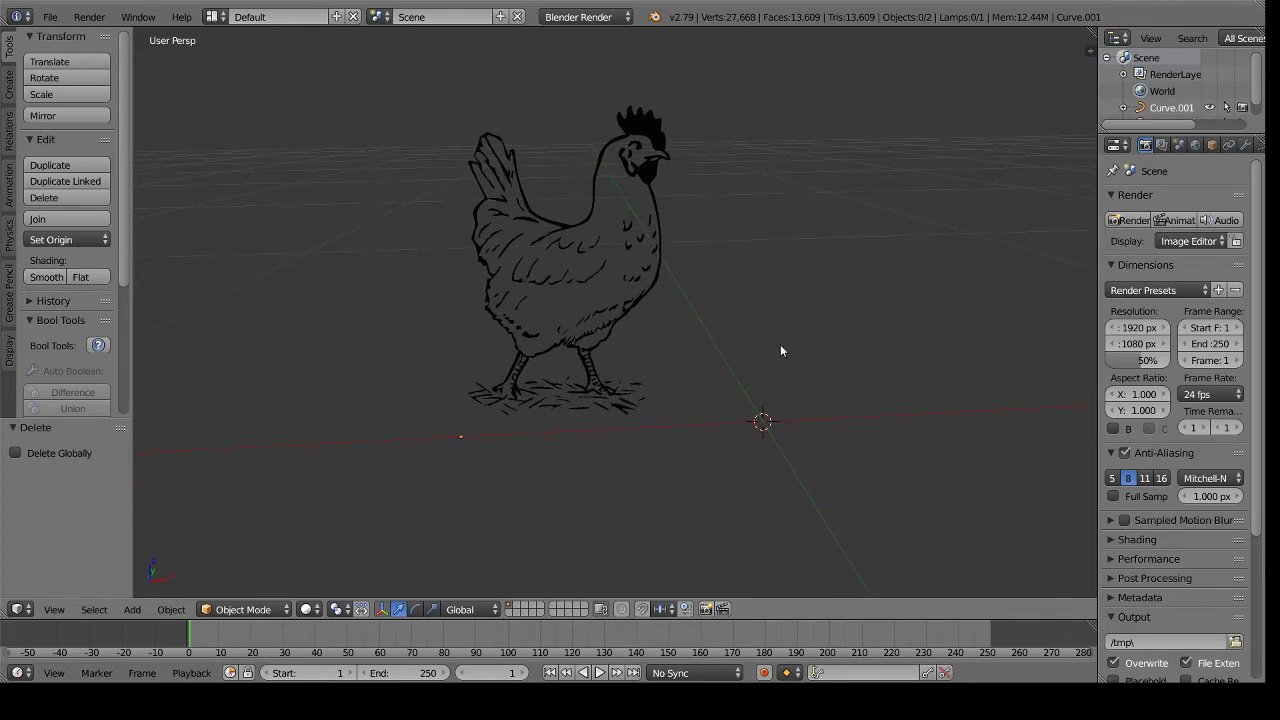
key("KP_1")
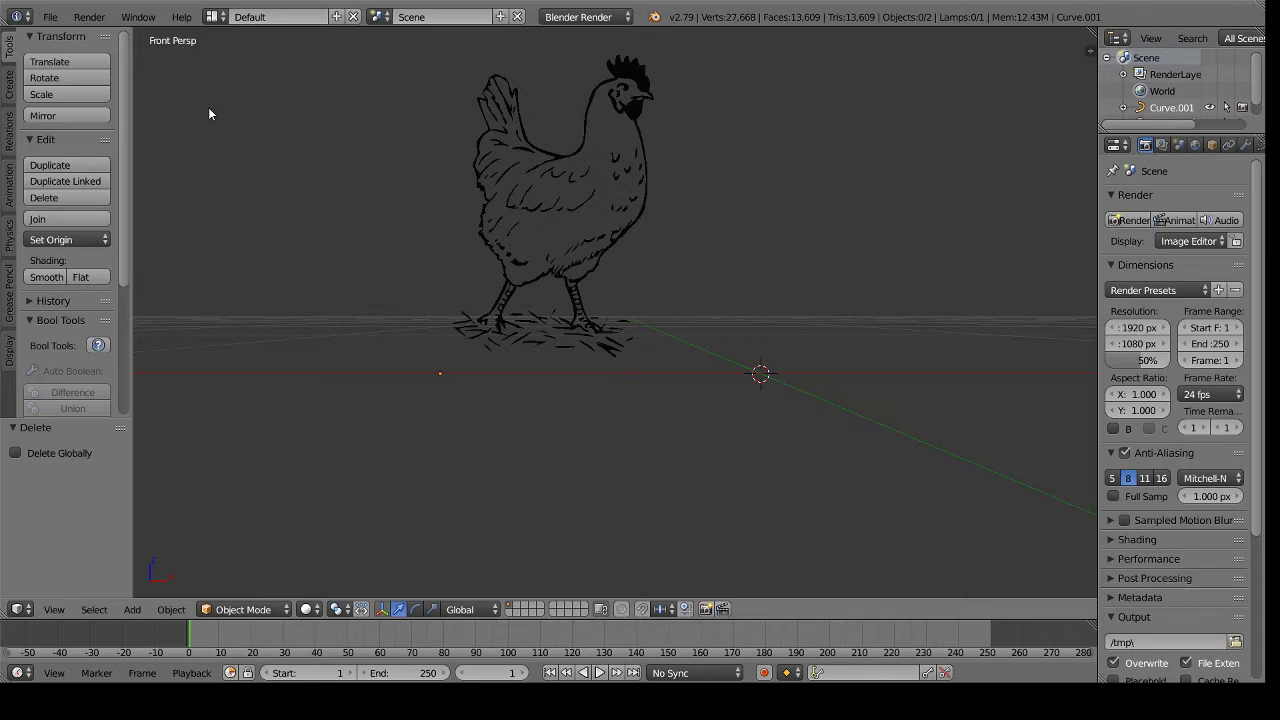
key("KP_5")
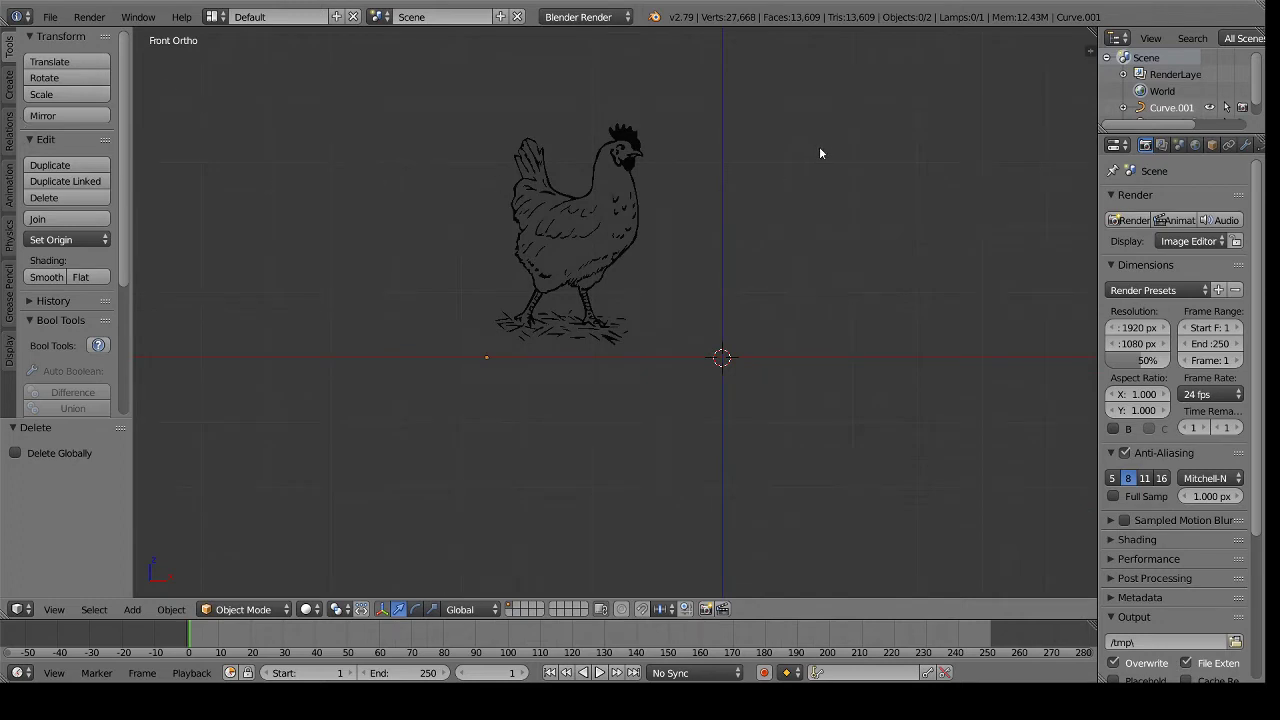
middle_click_drag(819, 147, 790, 143)
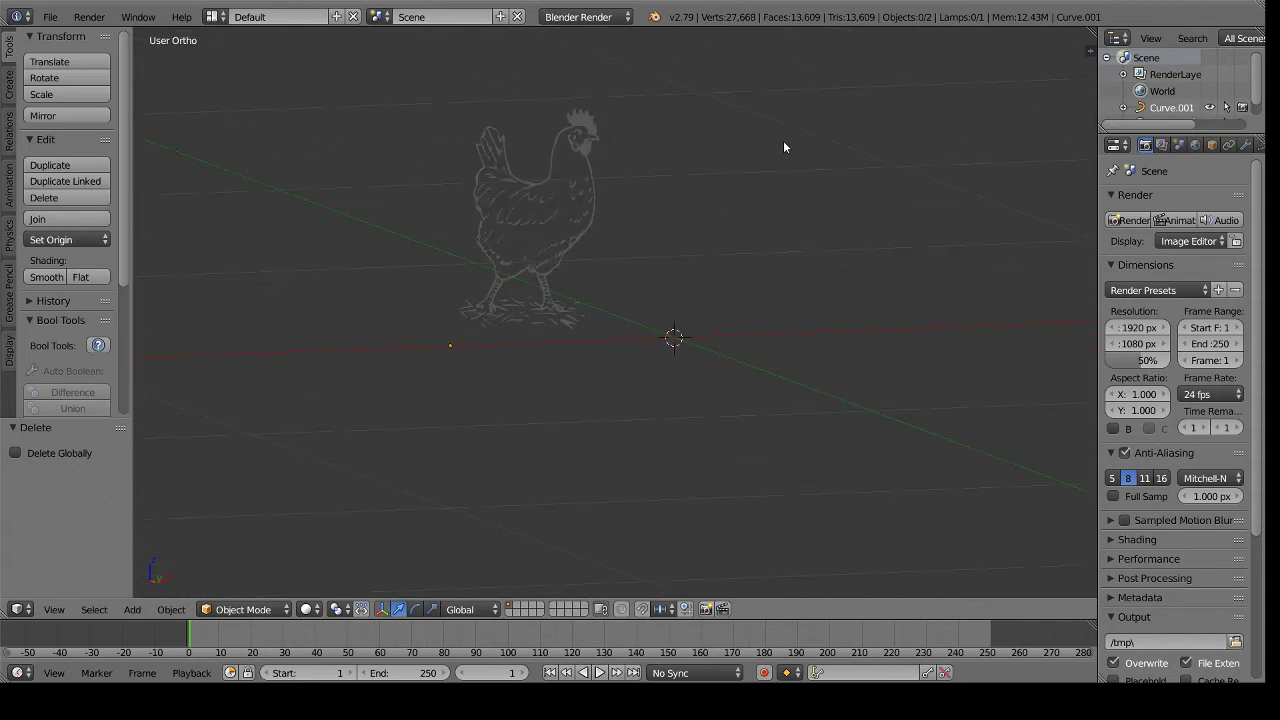
key("KP_1")
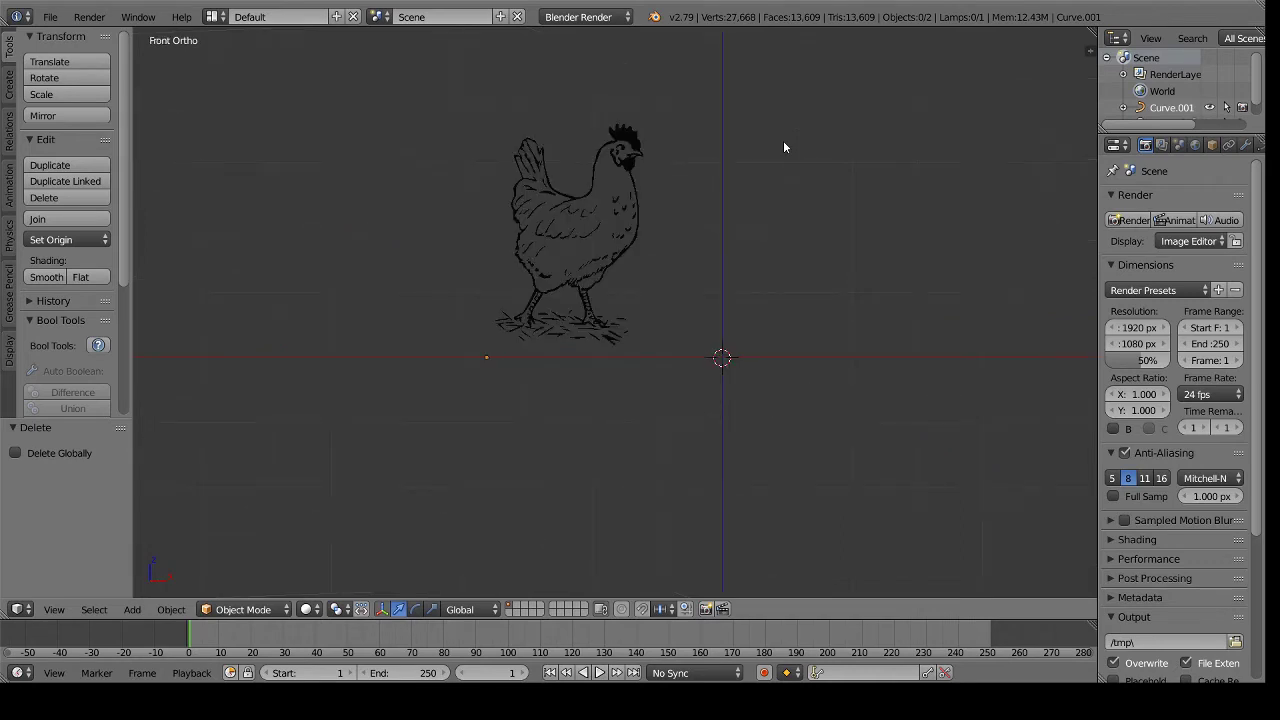
key("KP_3")
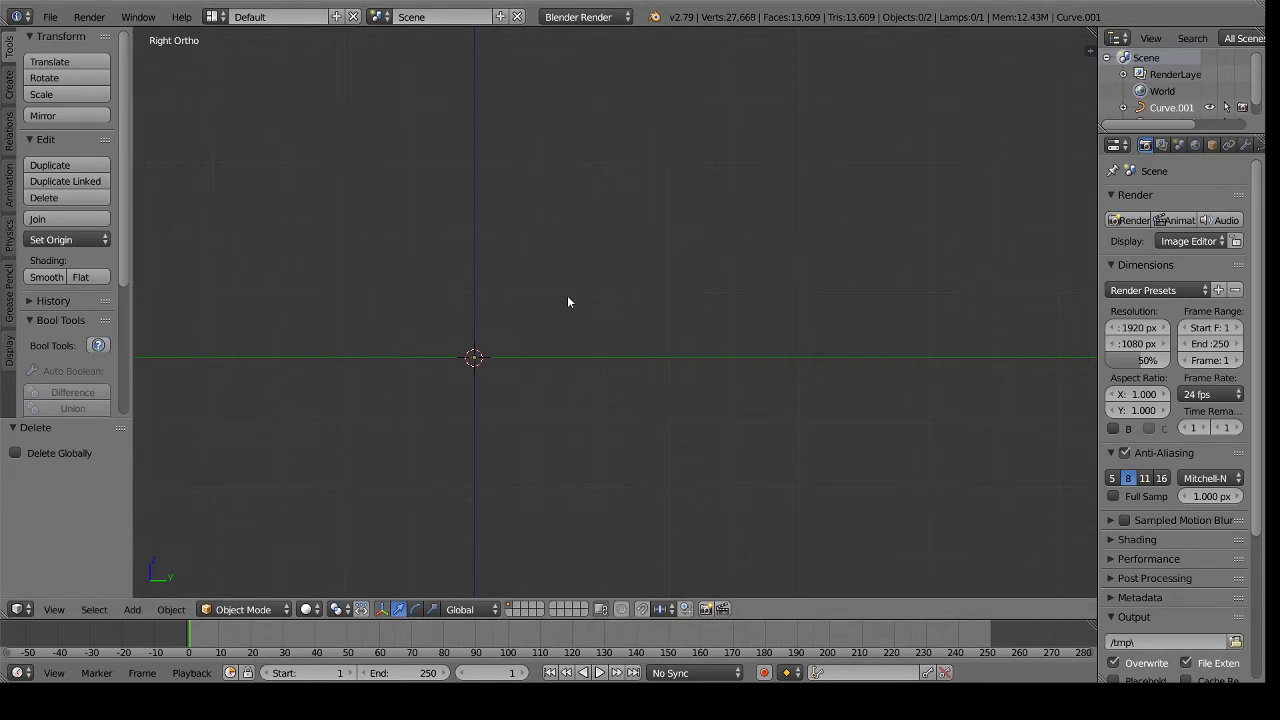
Select the chicken curve Curve.001 and bring up the Alt+C Convert to menu.
right_click(474, 305)
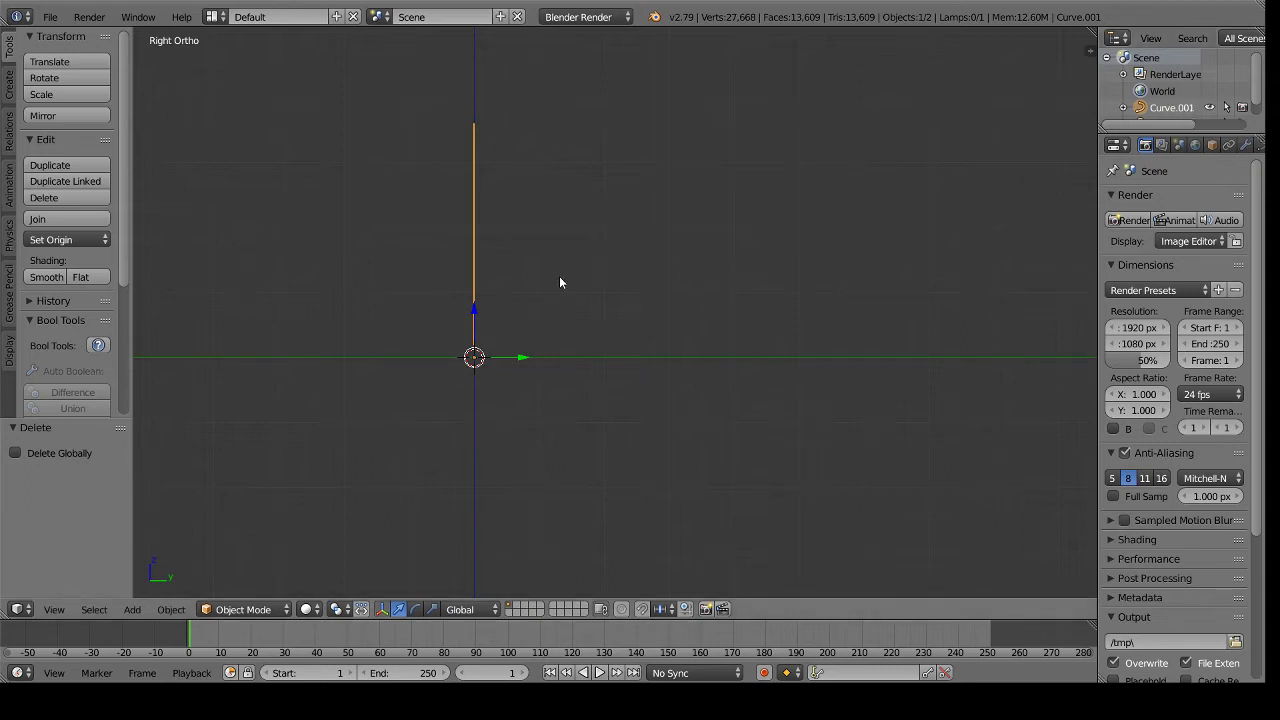
middle_click_drag(559, 276, 660, 272)
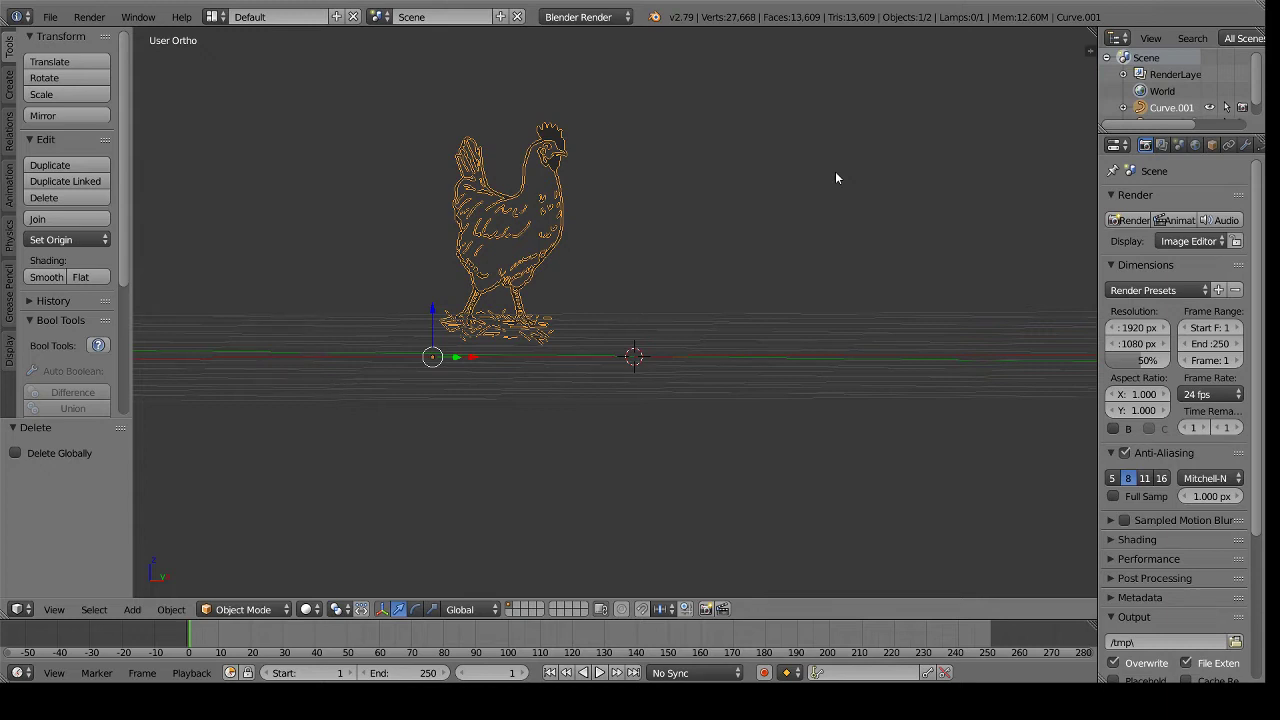
key("alt+c")
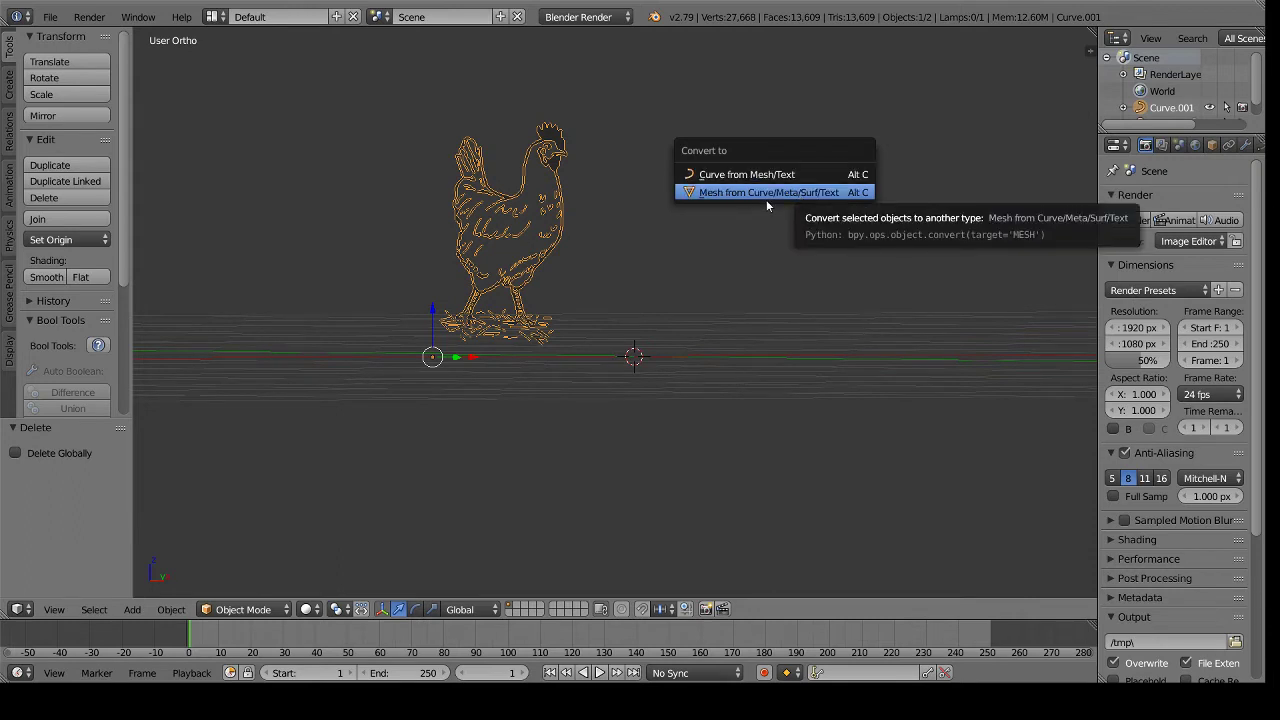
Convert Curve.001 to a mesh, check its contents in the outliner, then return to right view.
left_click(829, 192)
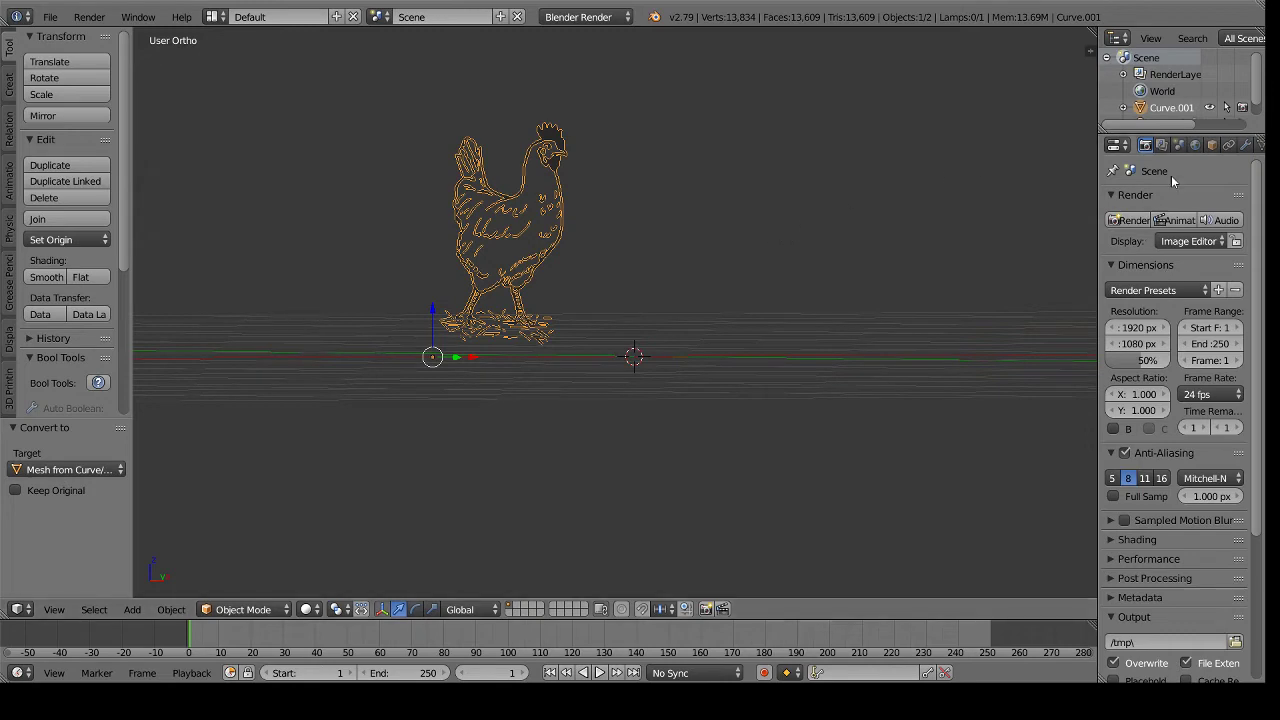
scroll(1176, 92, "down", 1)
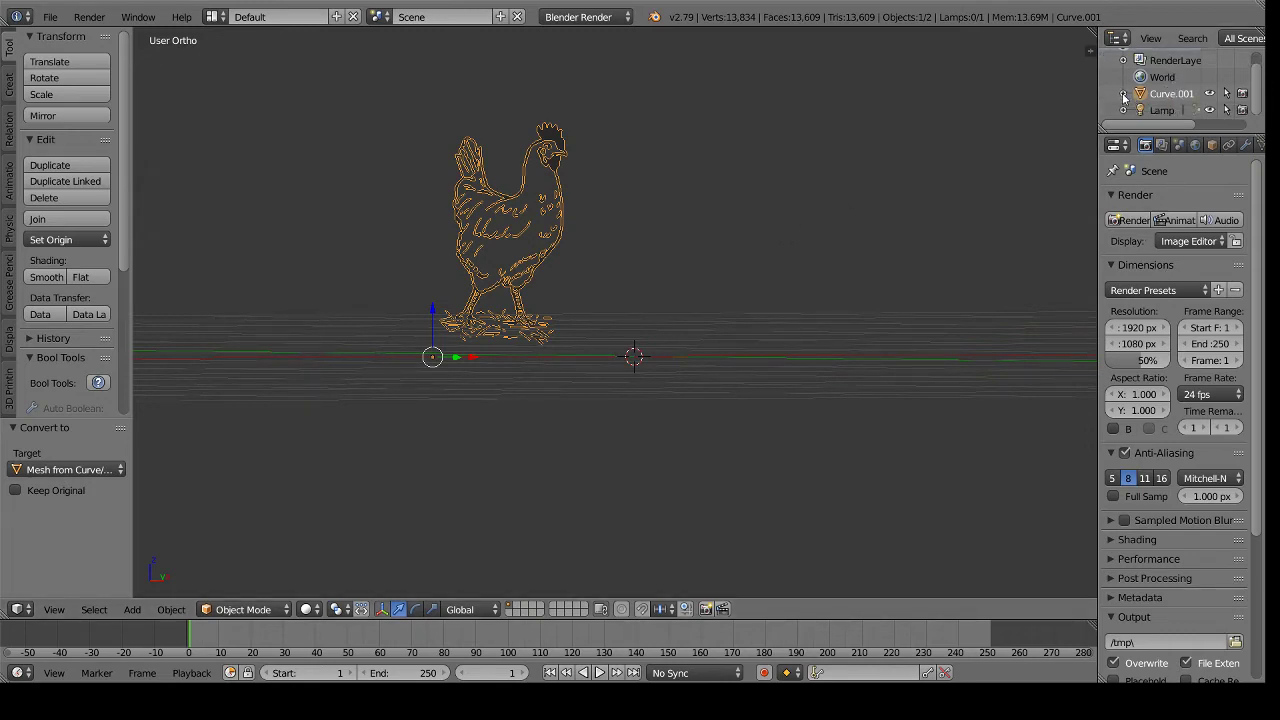
left_click(1123, 93)
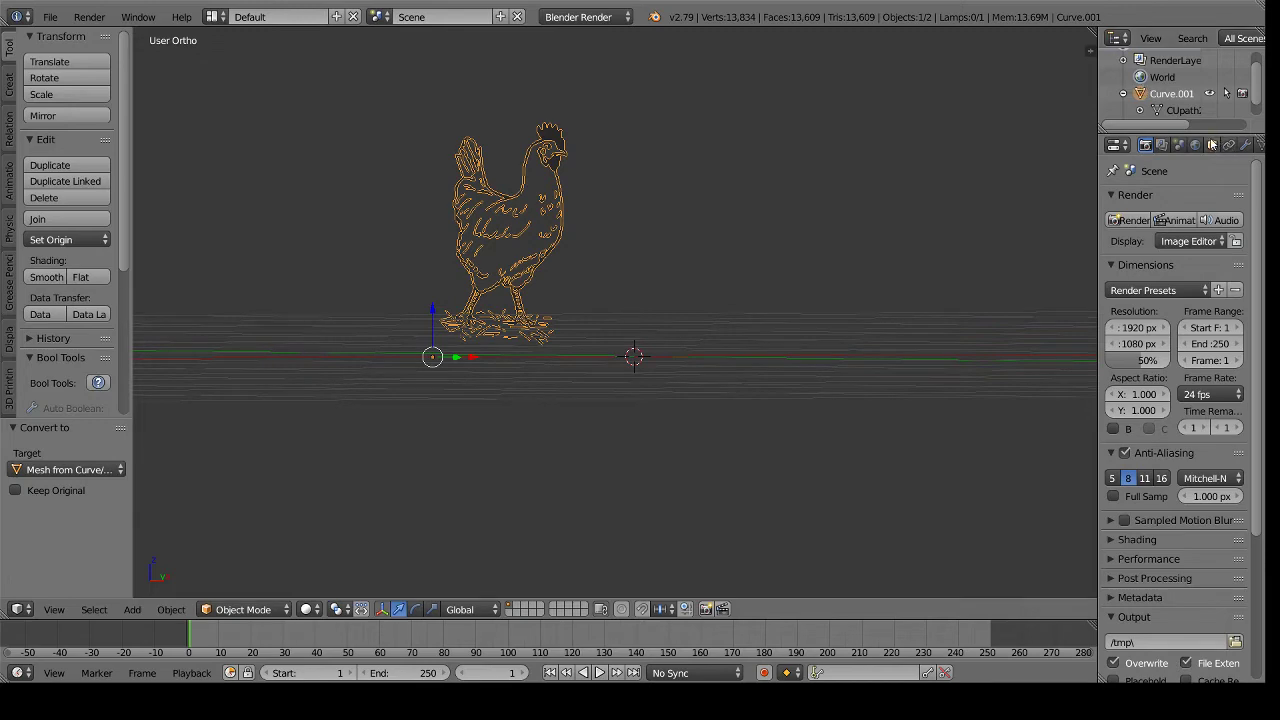
left_click_drag(1097, 97, 990, 97)
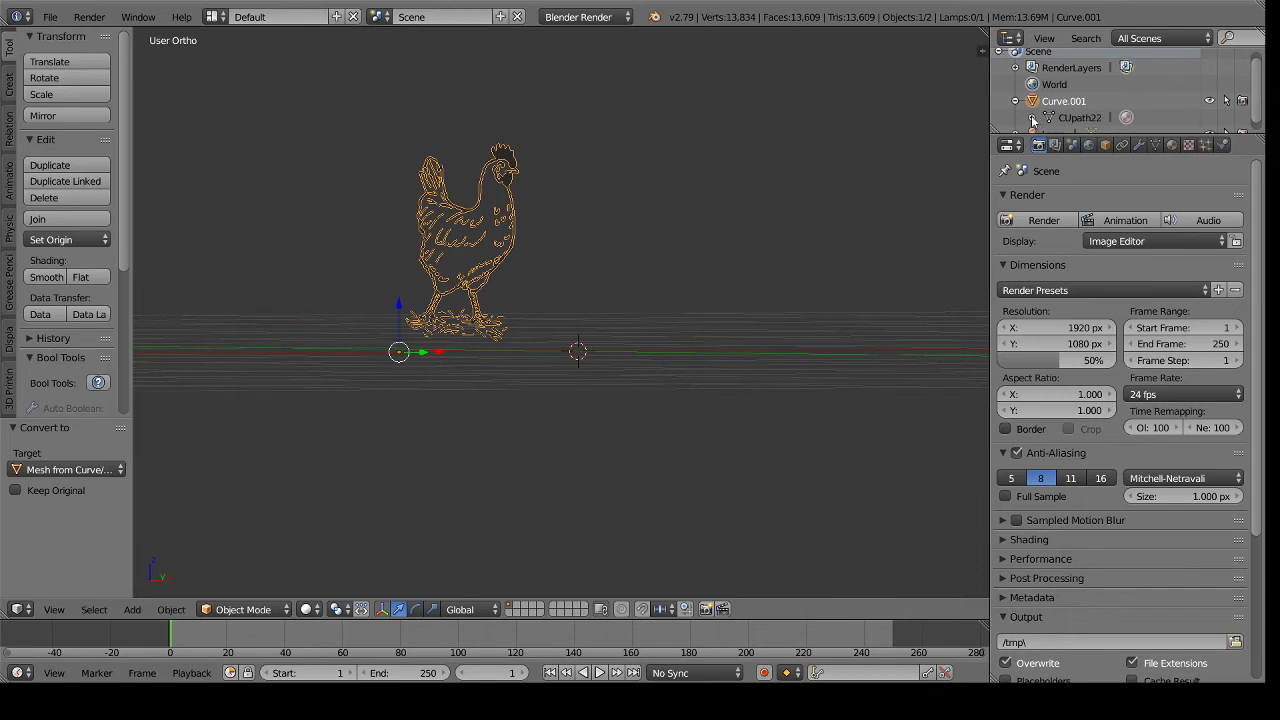
scroll(1035, 121, "up", 1)
scroll(1056, 112, "down", 2)
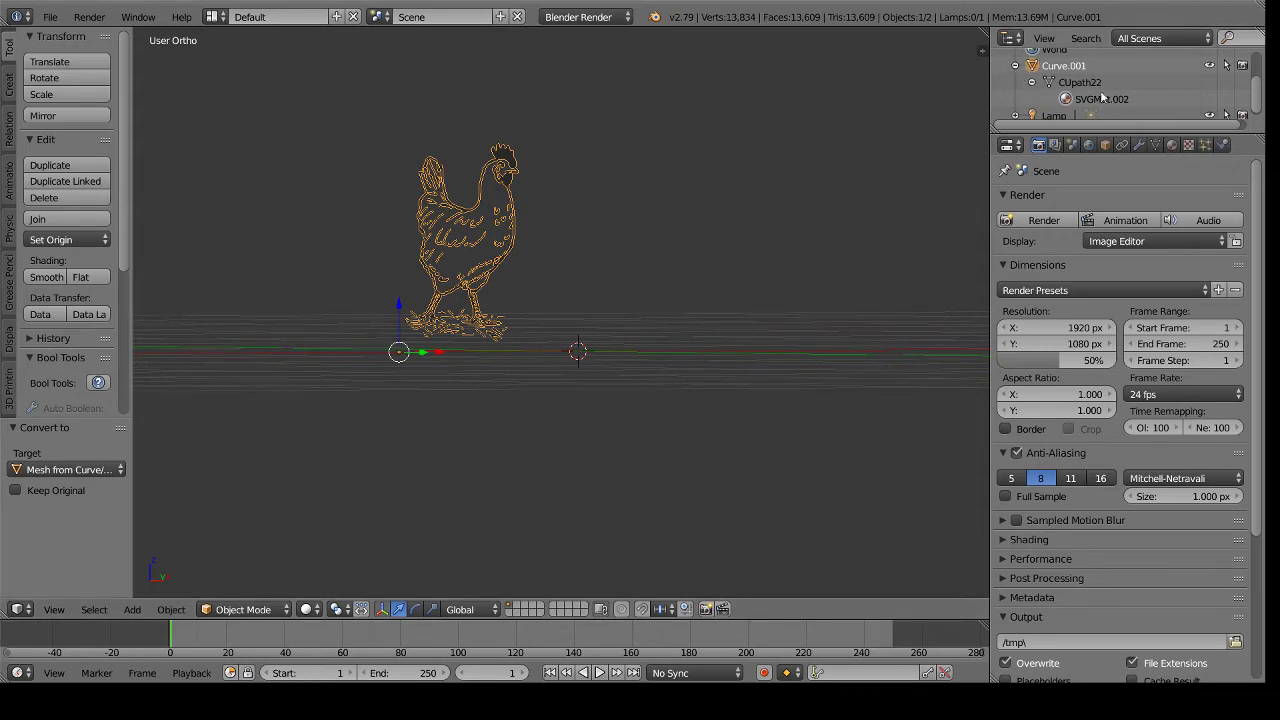
left_click(1015, 65)
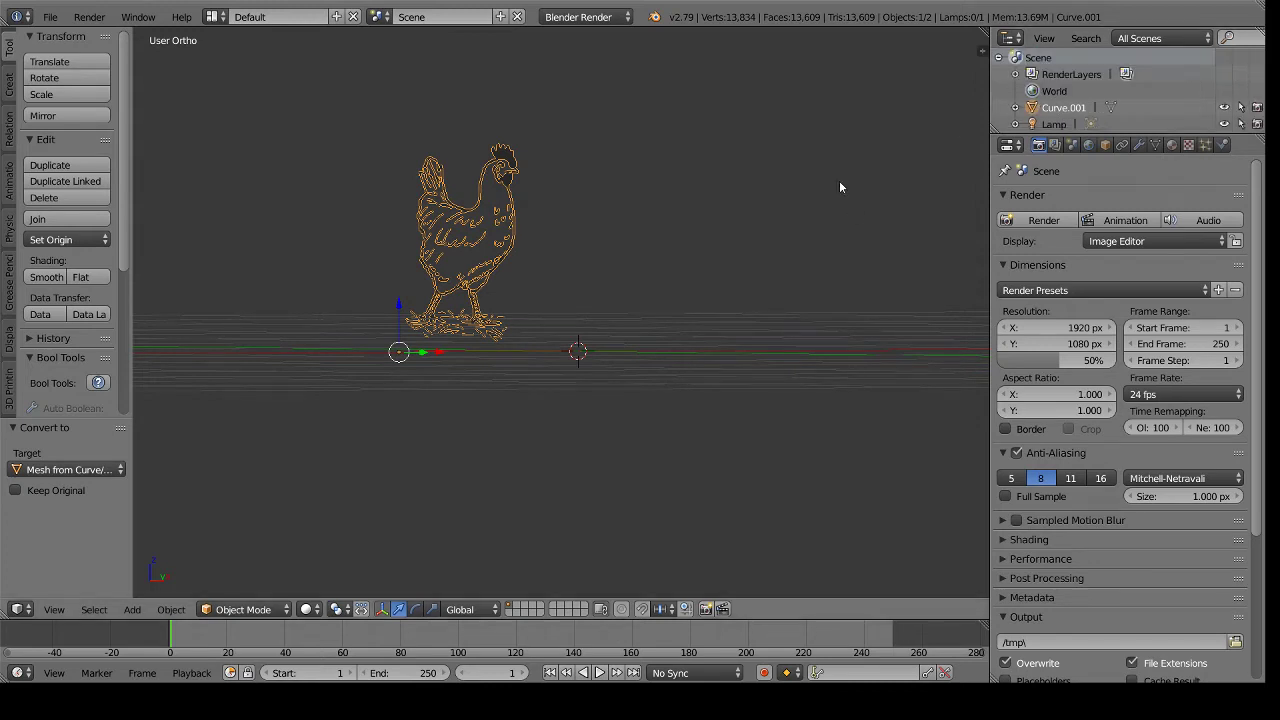
key("KP_3")
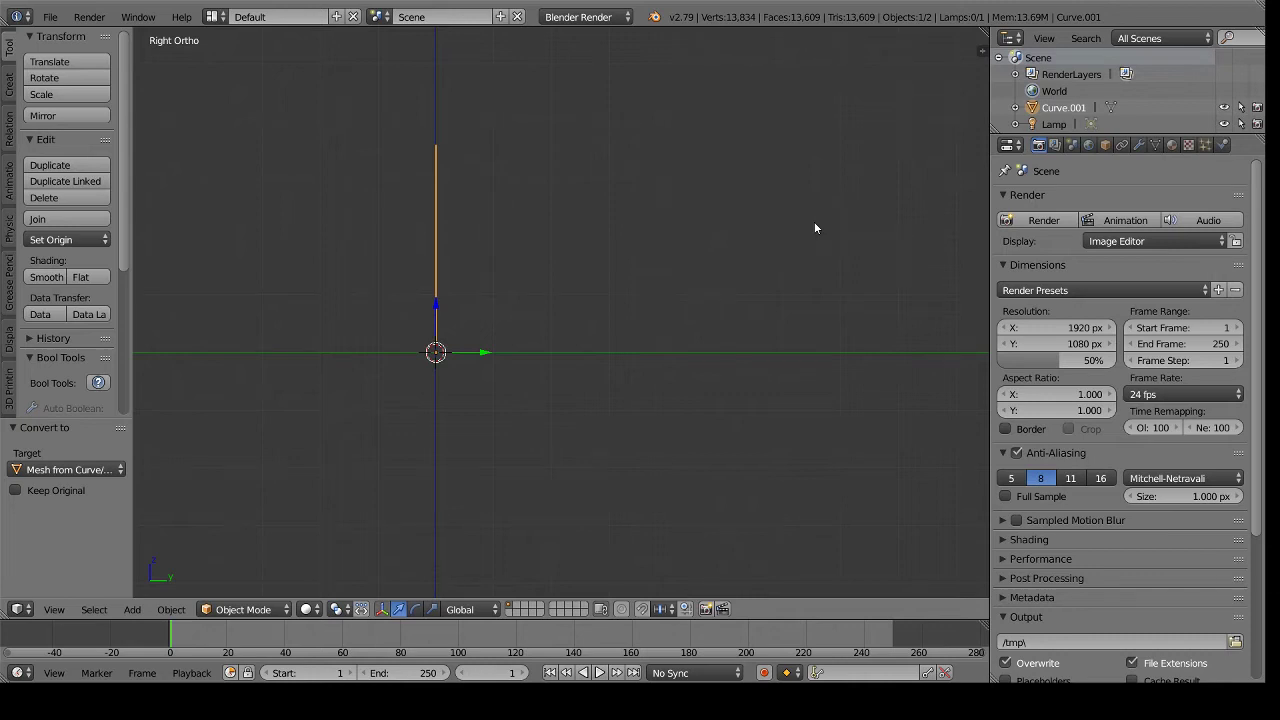
In Edit Mode, extrude all of the chicken mesh's vertices by -0.021 along Z.
key("Tab")
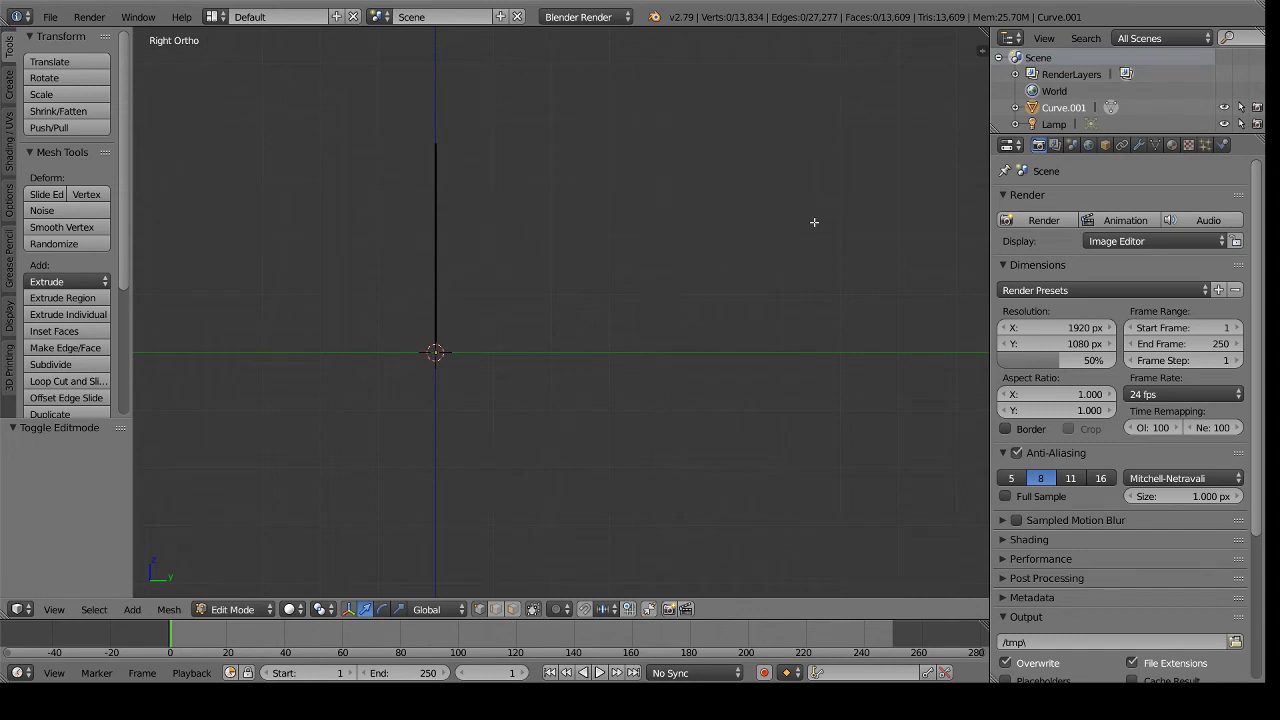
key("a")
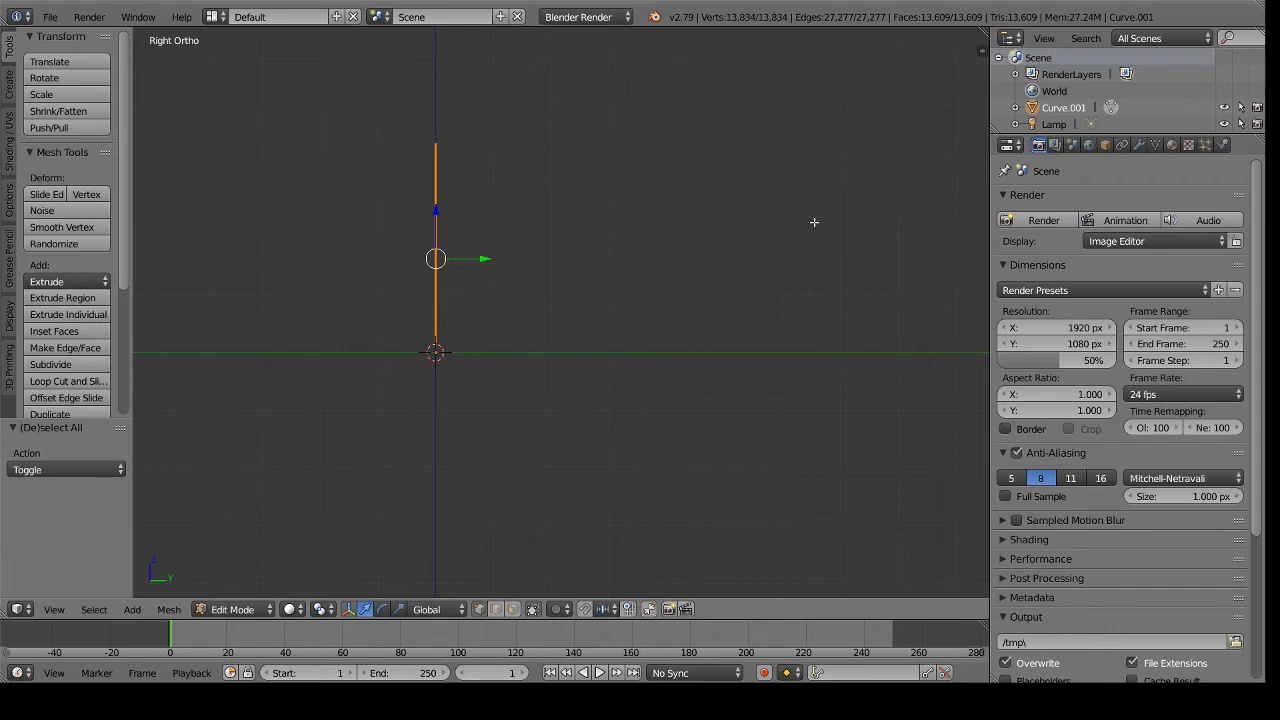
key("e")
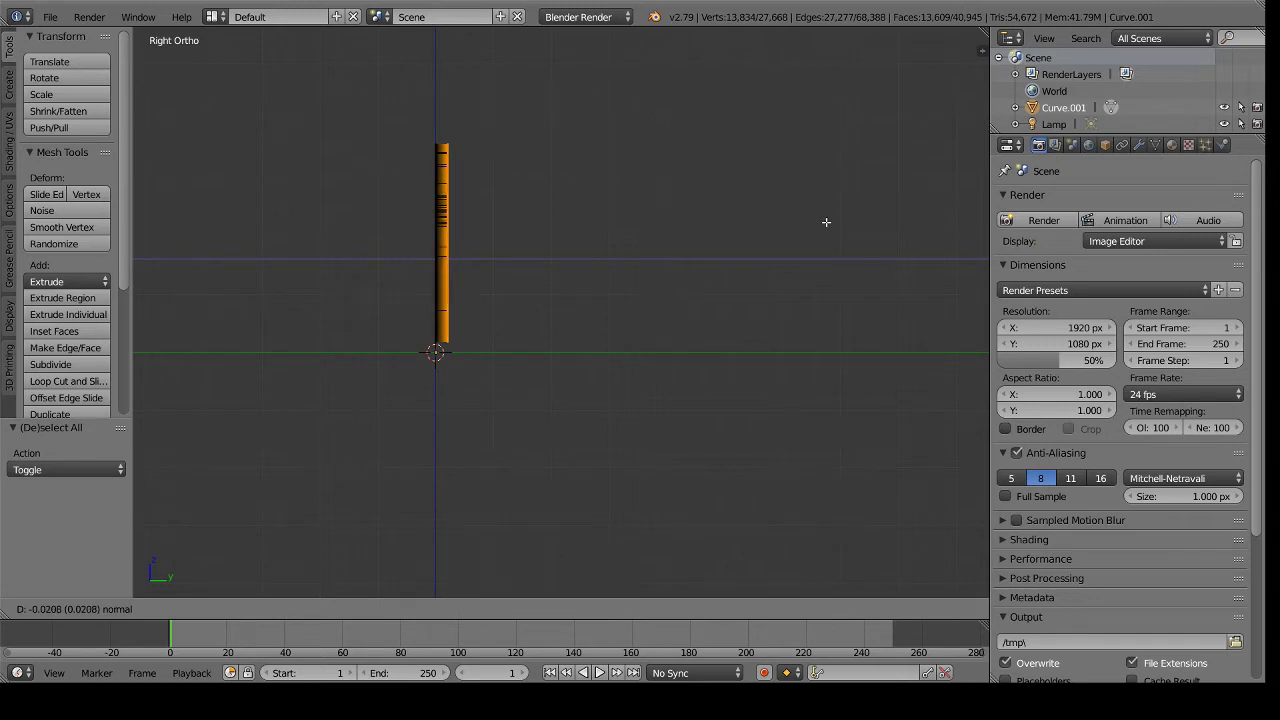
left_click(826, 222)
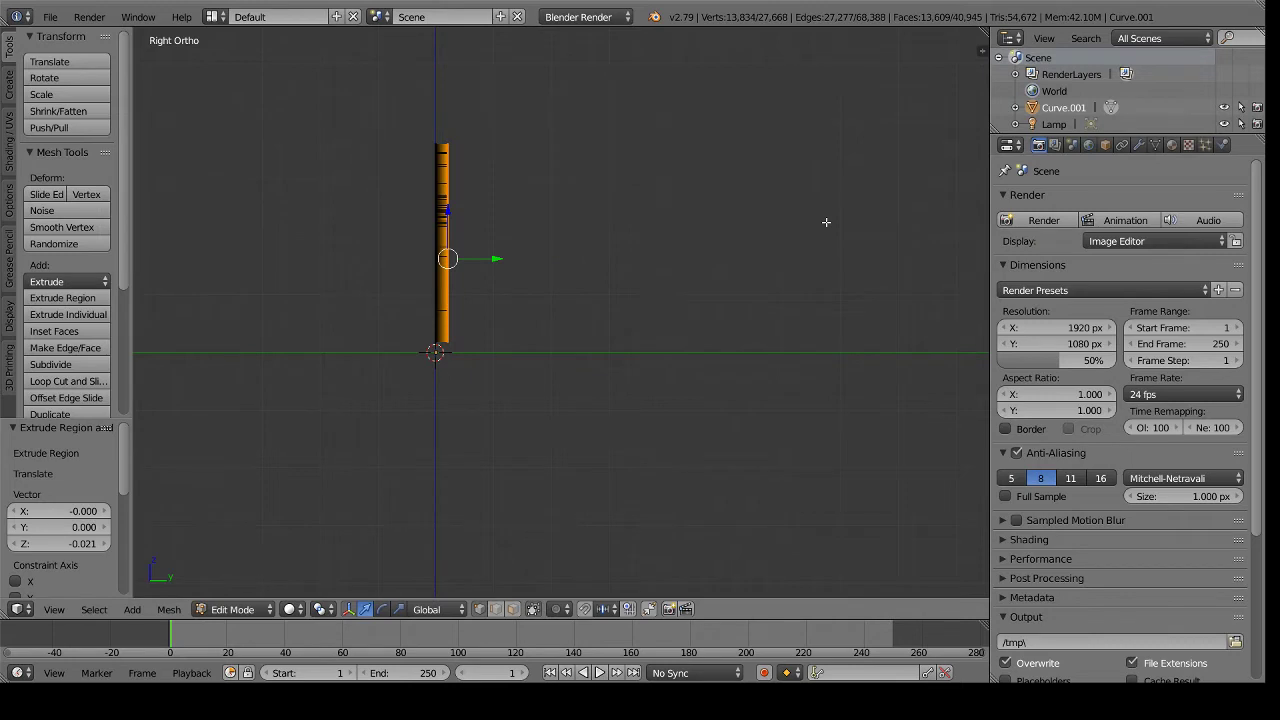
middle_click_drag(600, 251, 712, 240)
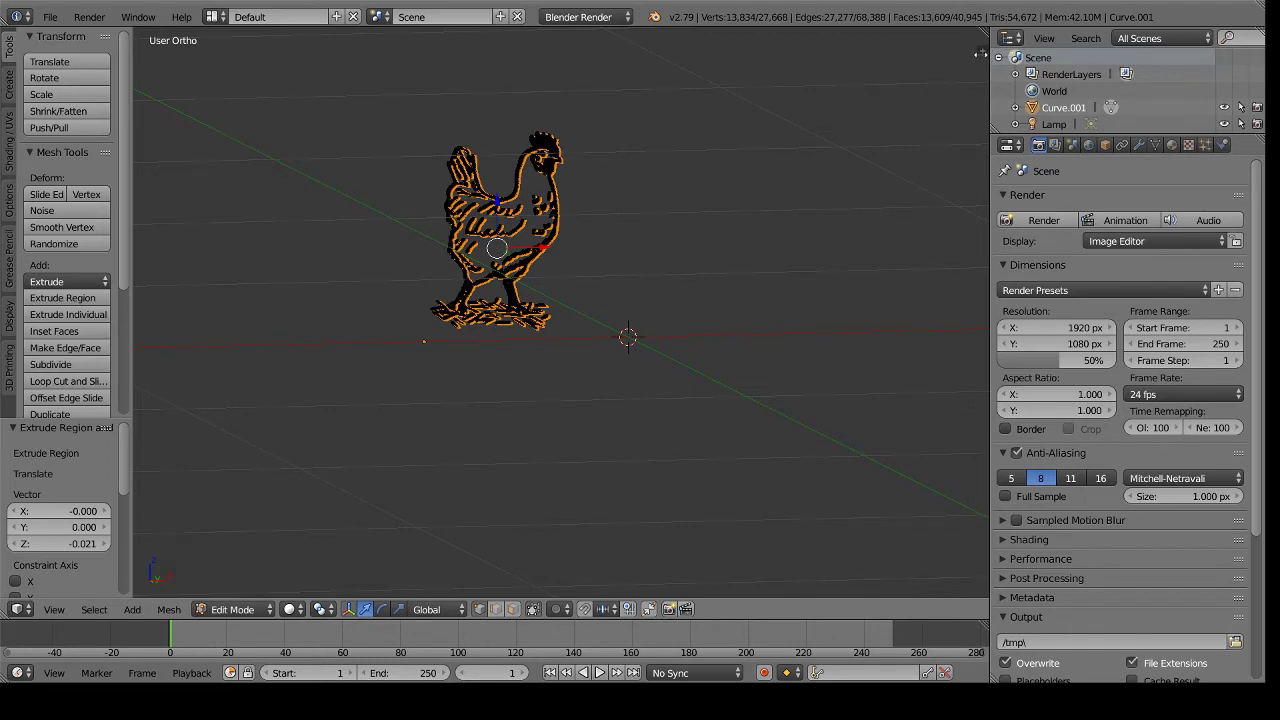
Open the N side panel, try a median Y of 0.2, then undo it.
key("n")
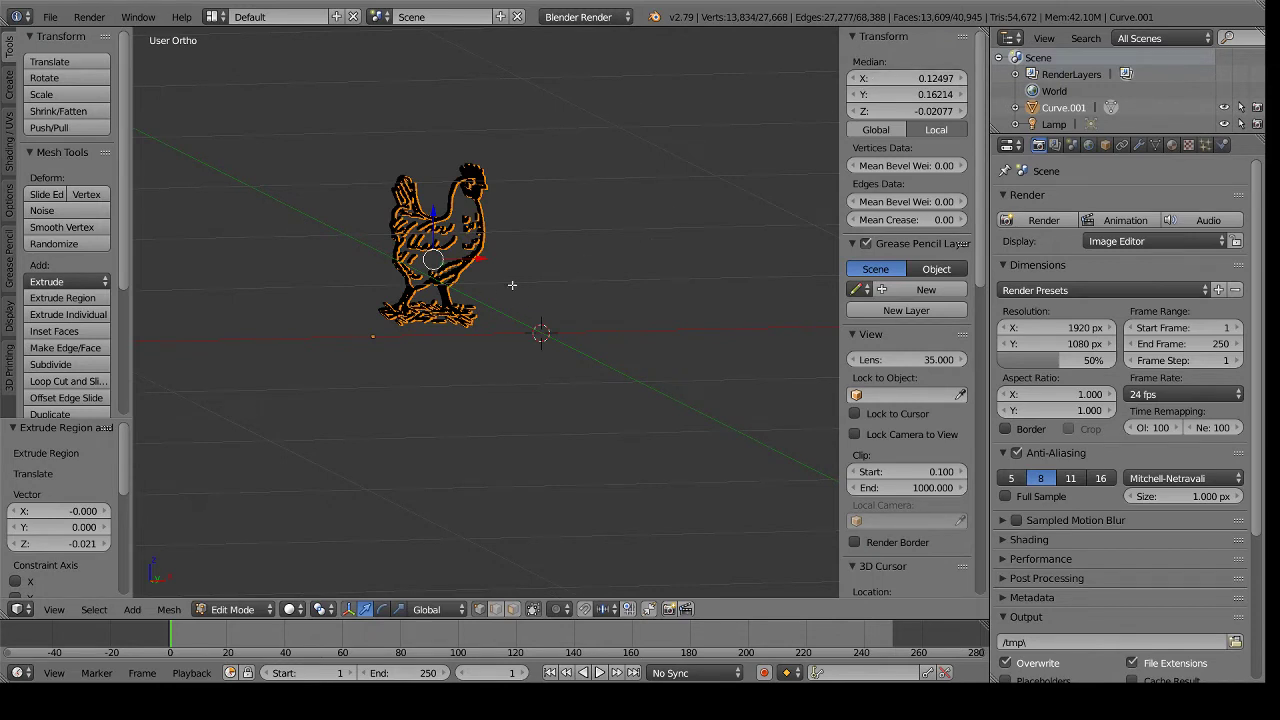
middle_click_drag(546, 277, 620, 303)
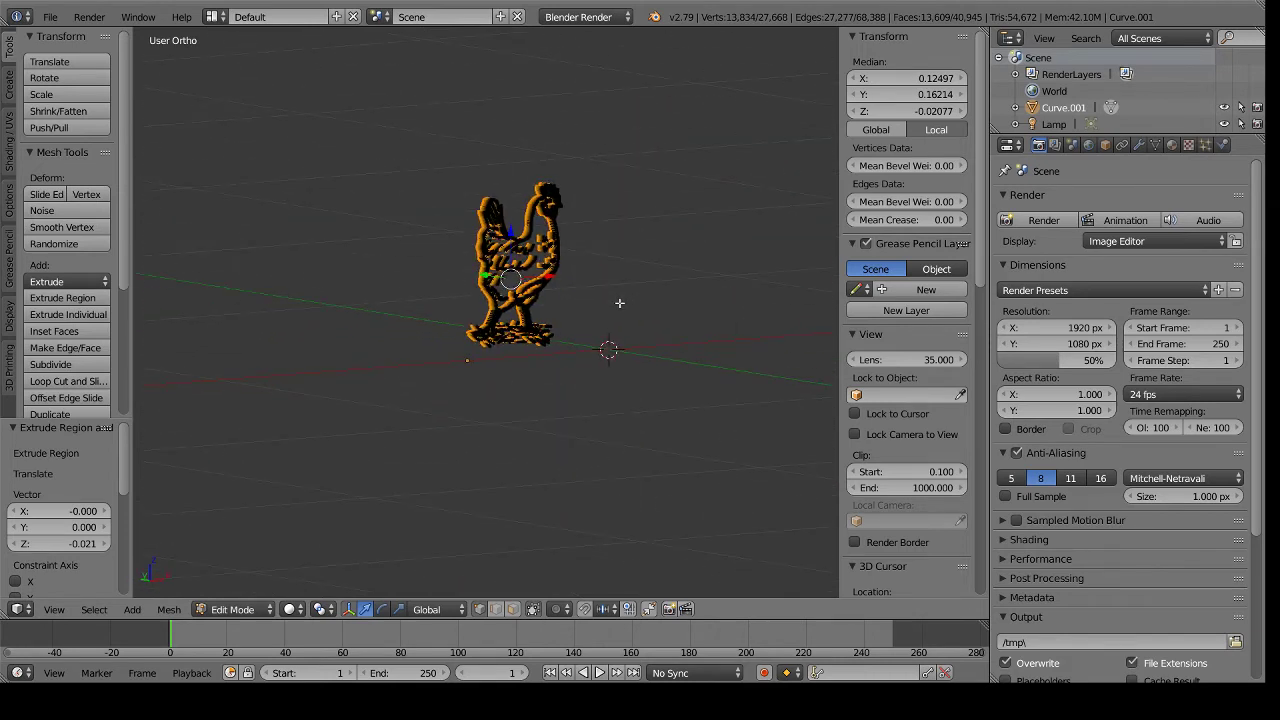
key("KP_3")
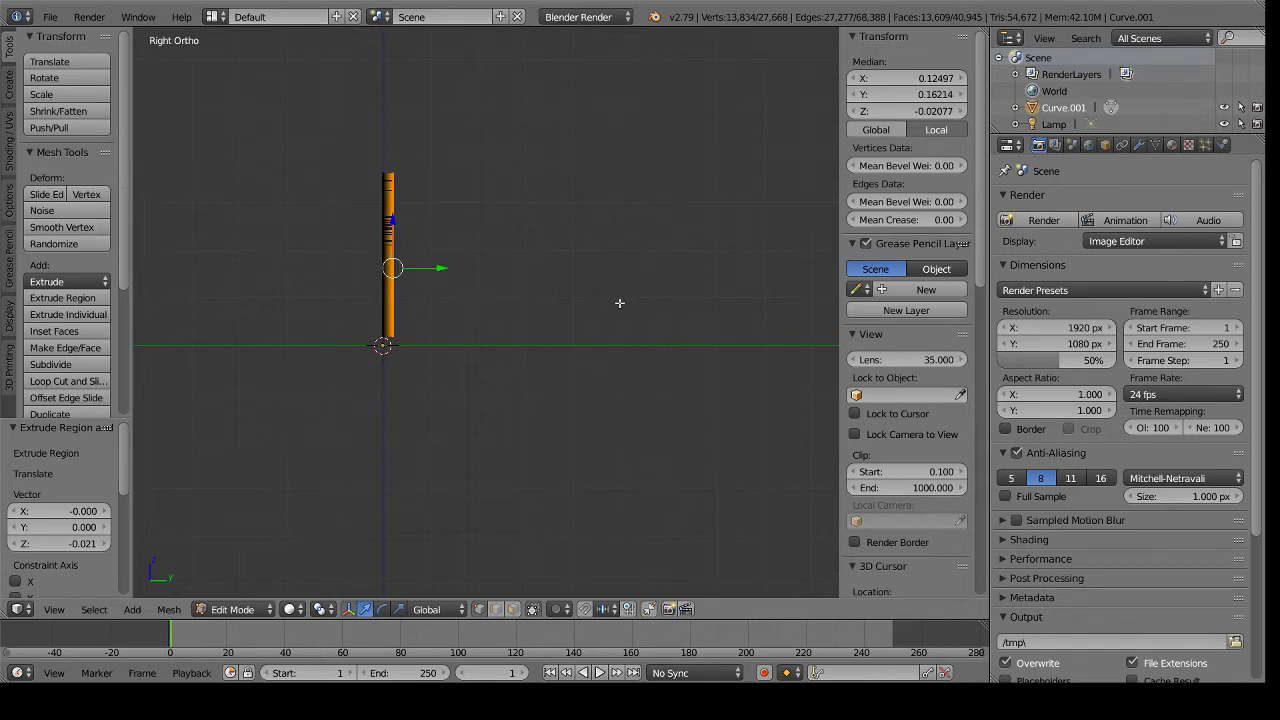
left_click(940, 95)
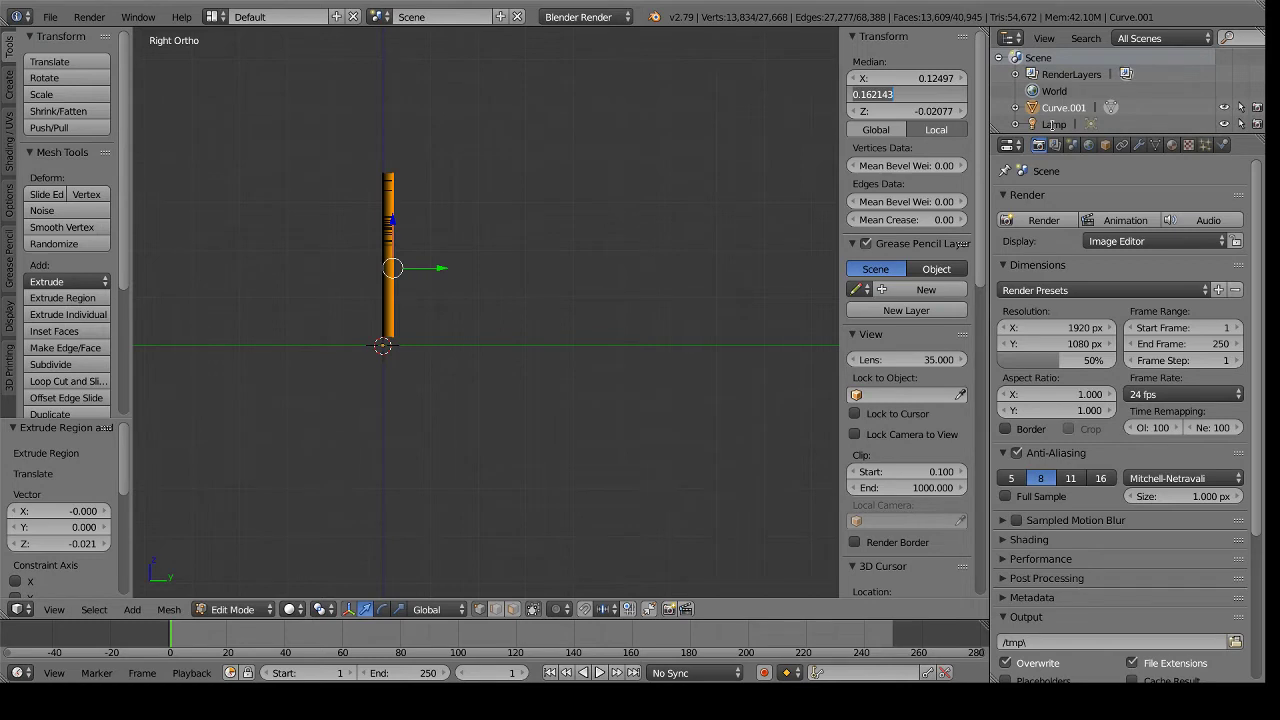
key("BackSpace")
key("Return")
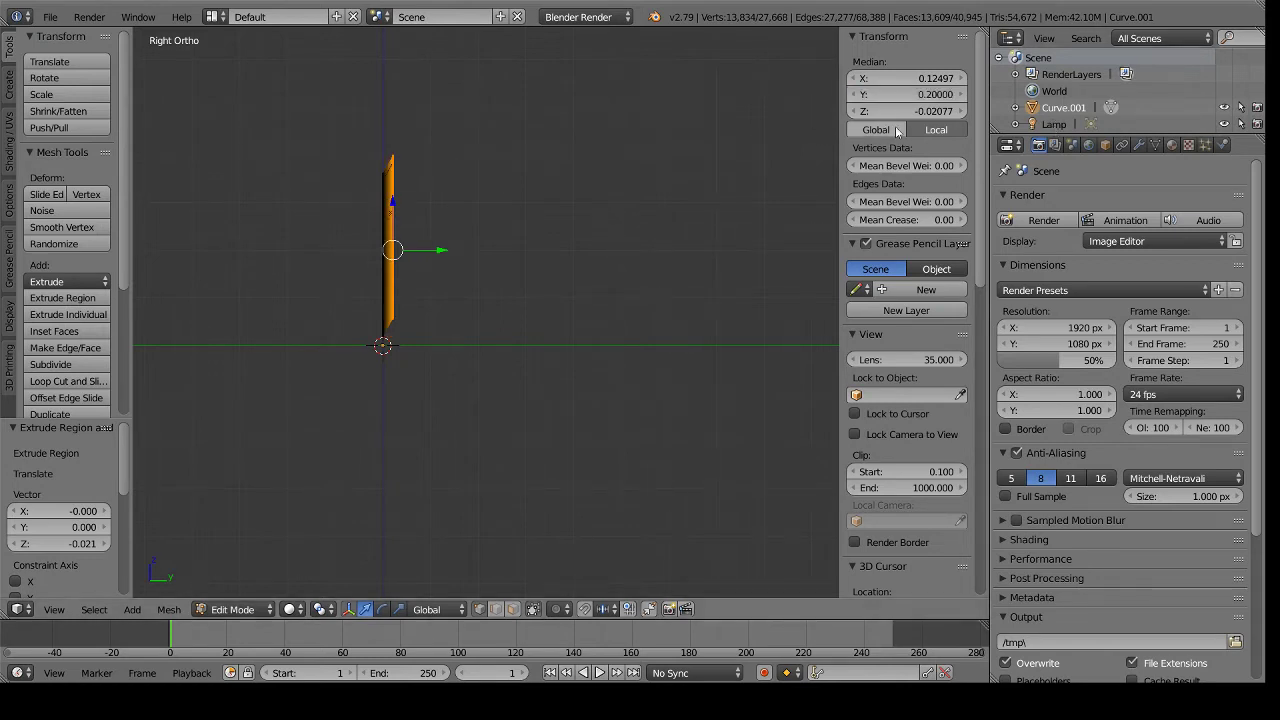
key("ctrl+z")
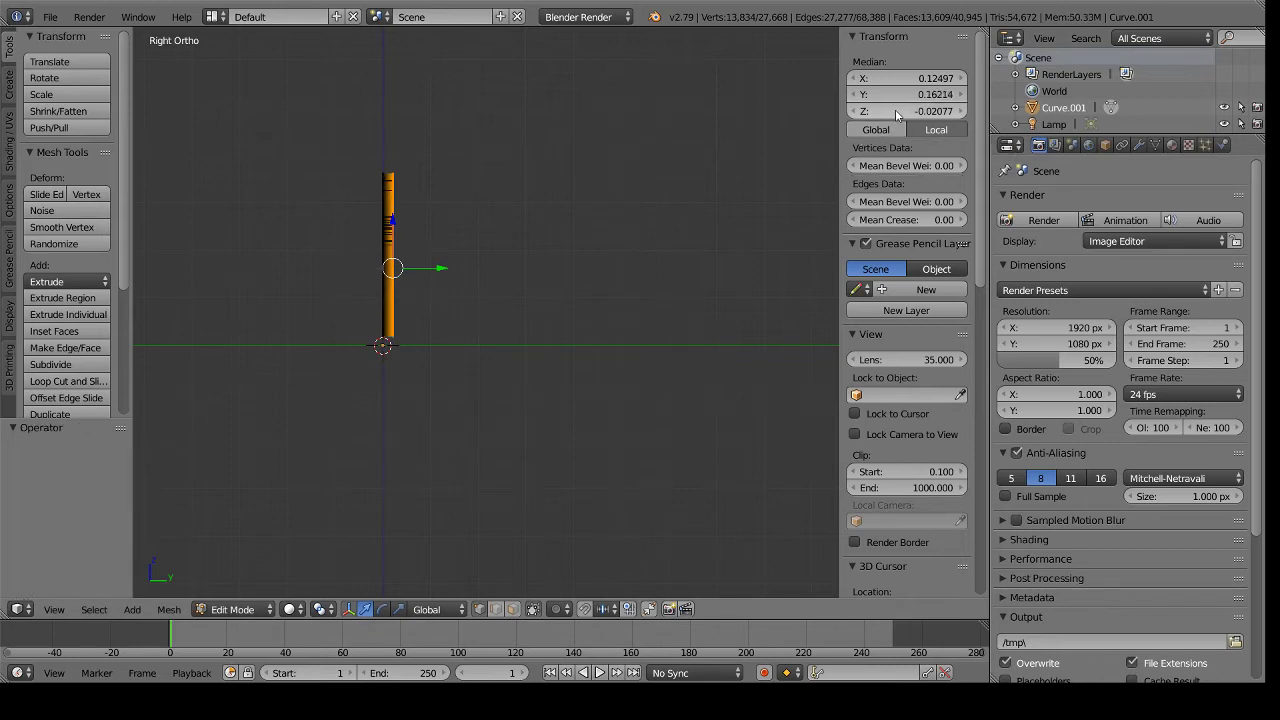
Set the selected vertices' median Z to -0.05 and inspect the thickened relief.
left_click(895, 109)
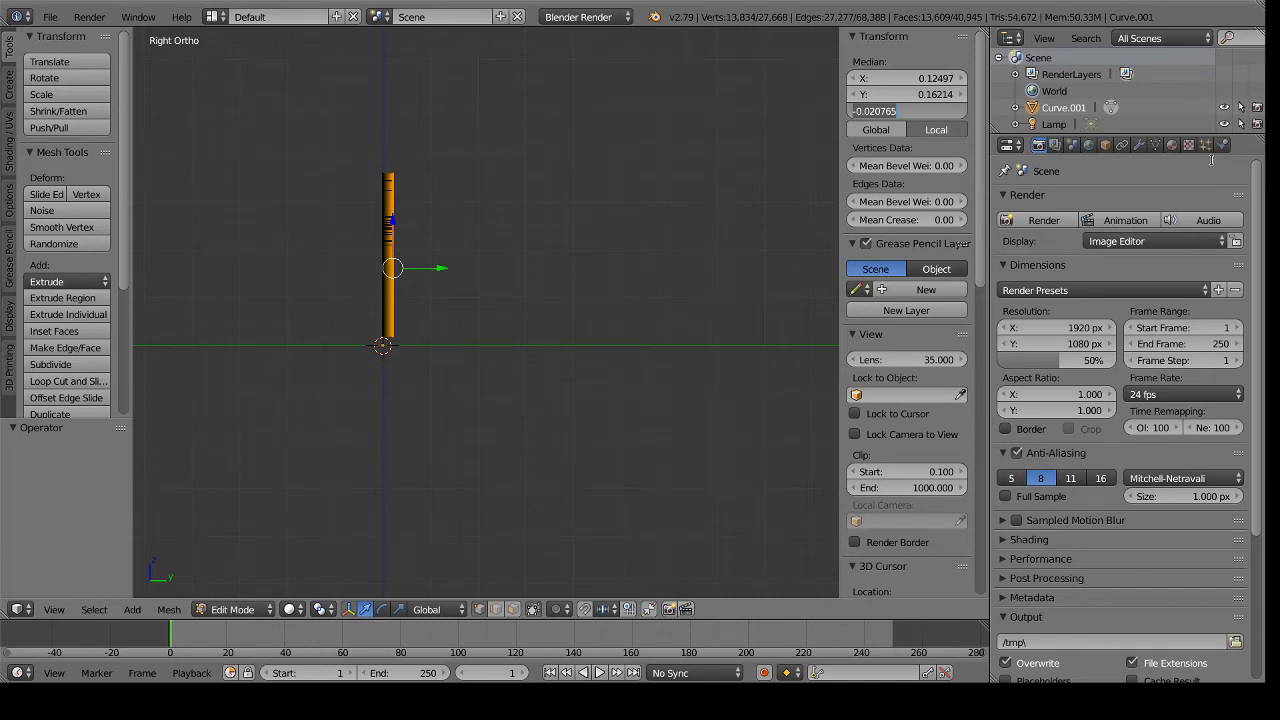
key("BackSpace")
type("-0")
type(".05")
key("Return")
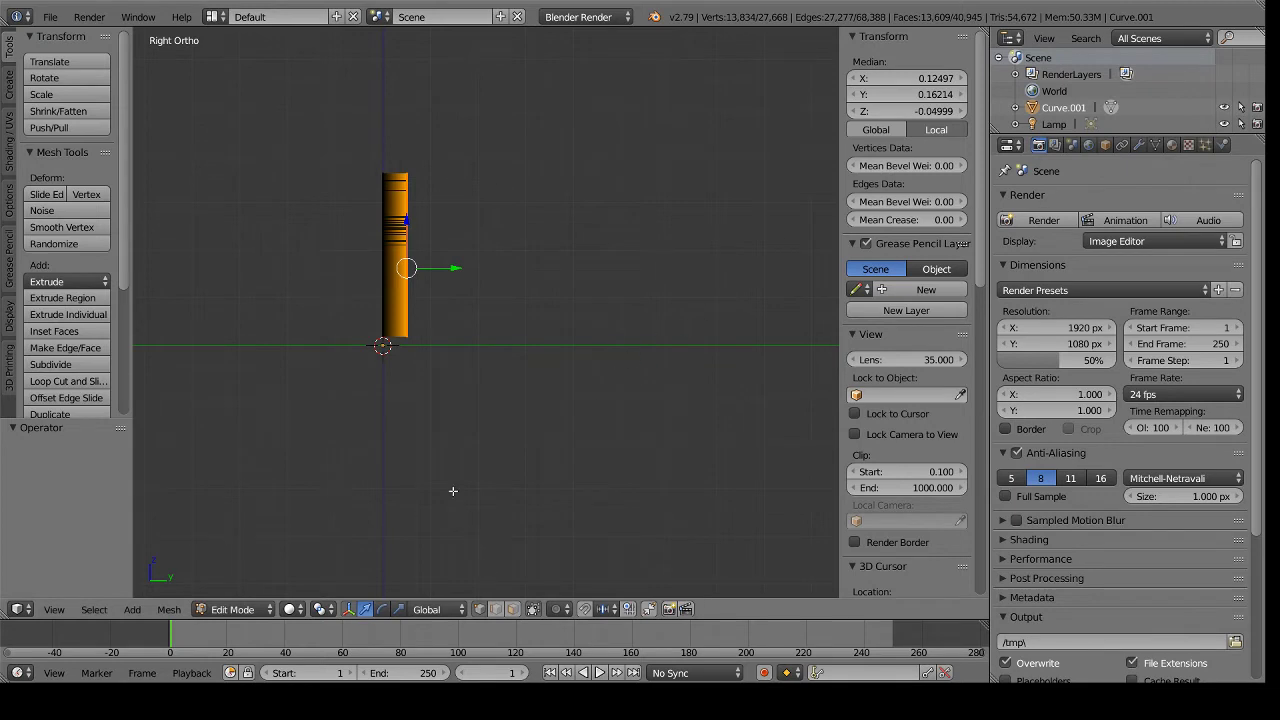
mouse_move(537, 417)
middle_mouse_down()
mouse_move(706, 406)
mouse_move(551, 403)
mouse_move(537, 426)
middle_mouse_up()
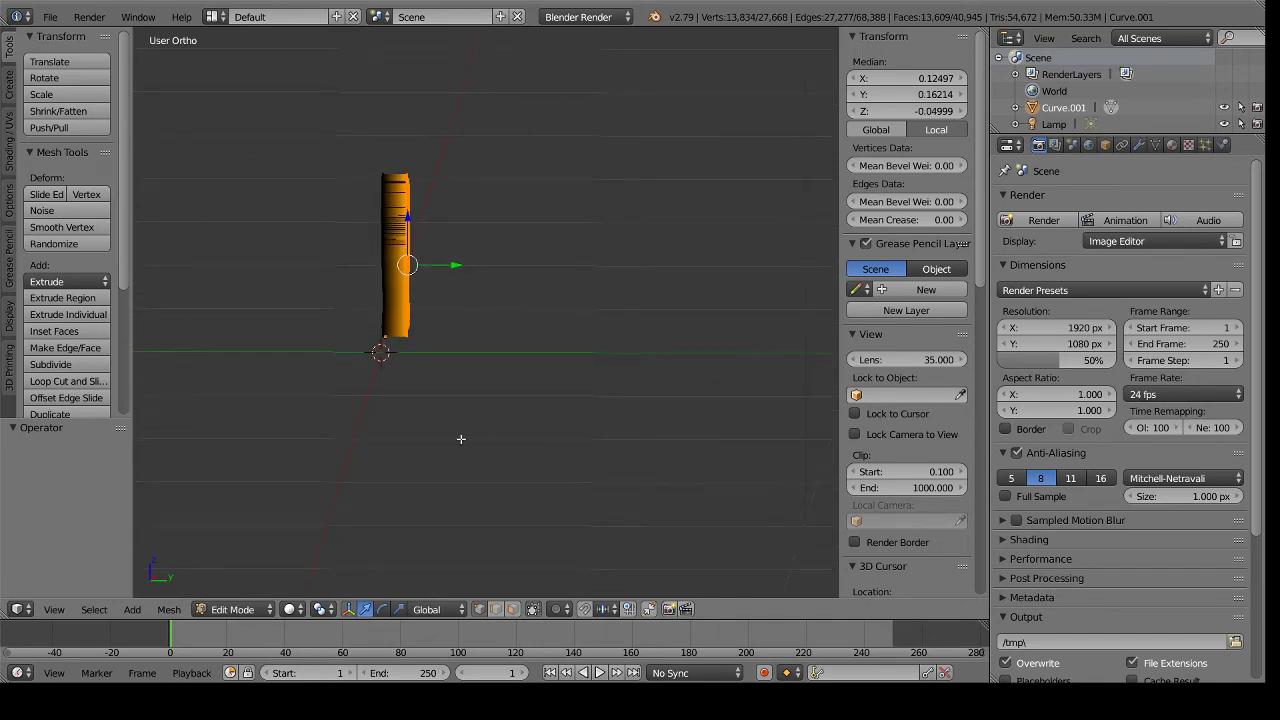
middle_click_drag(463, 437, 594, 437)
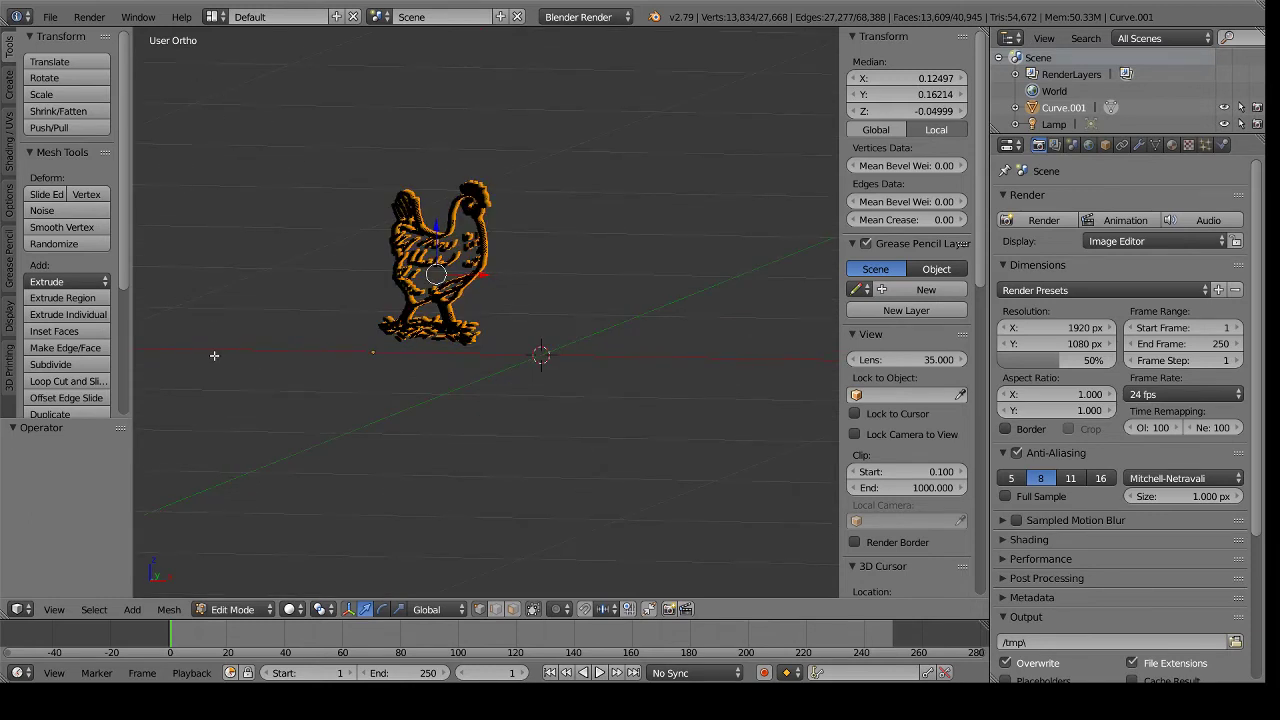
In Object Mode, select the chicken and slide it along X toward the origin.
key("Tab")
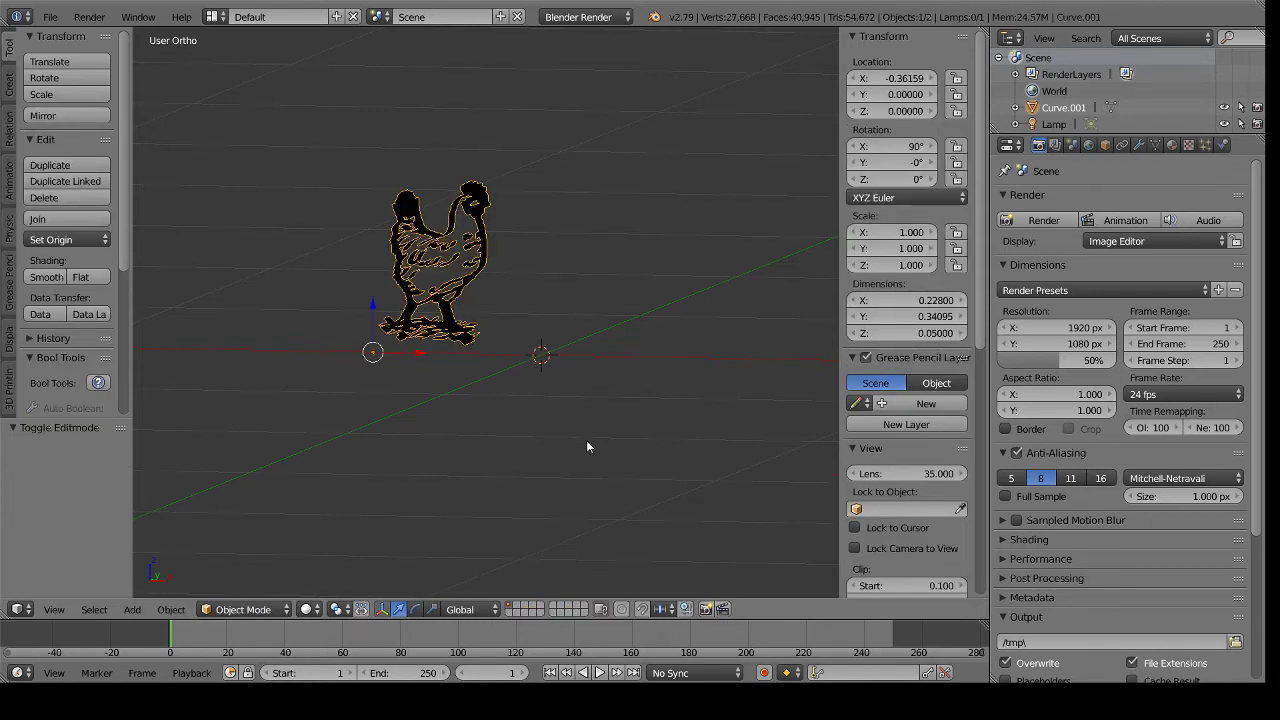
key("a")
key("a")
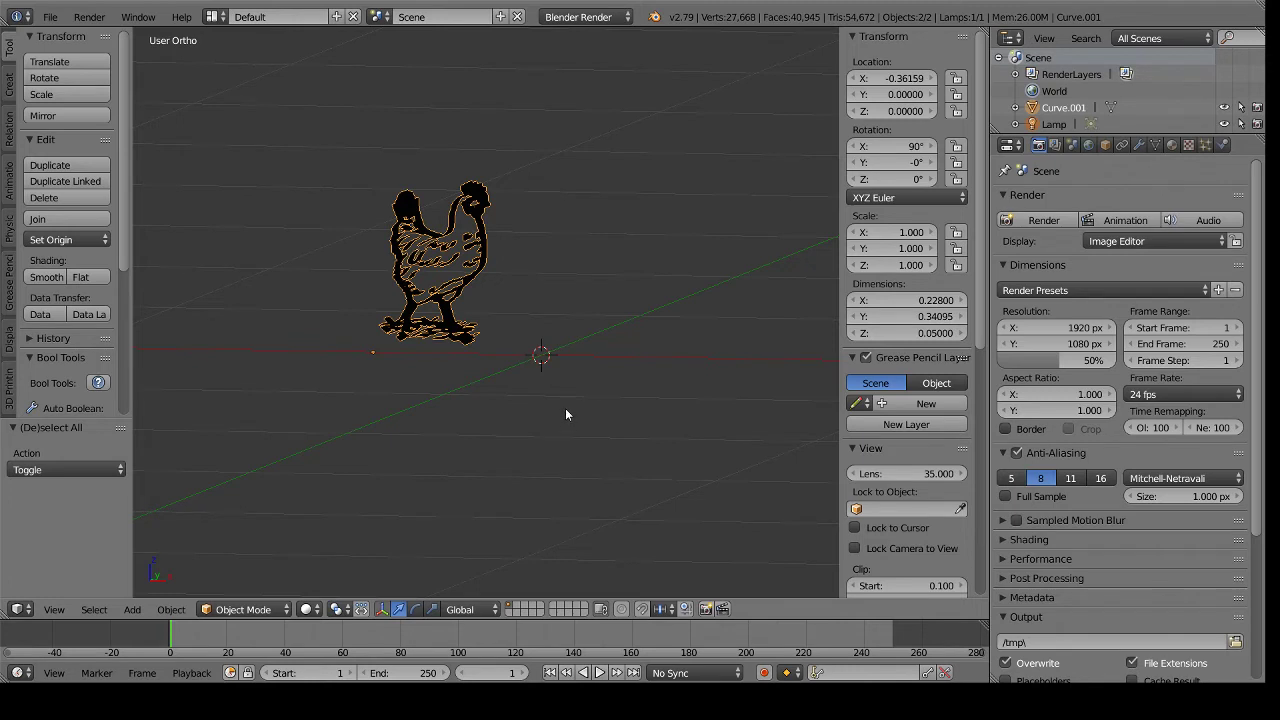
scroll(565, 408, "down", 4)
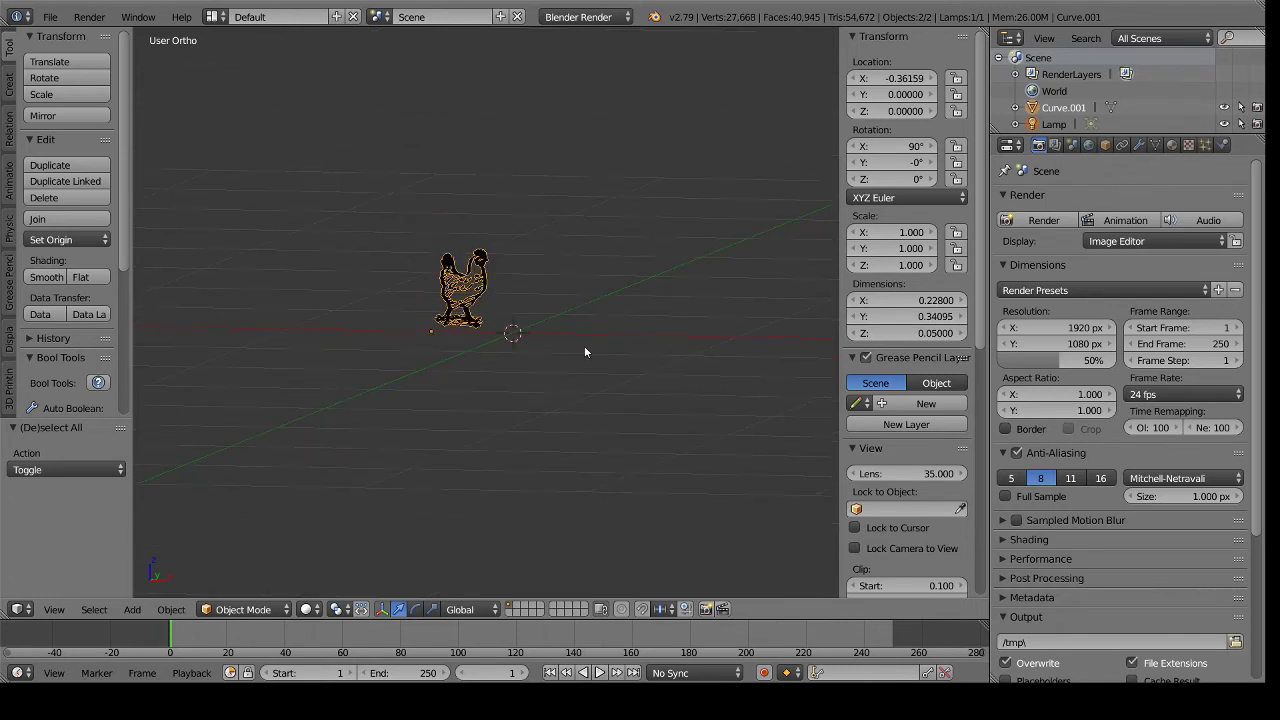
scroll(583, 330, "up", 4)
right_click(428, 260)
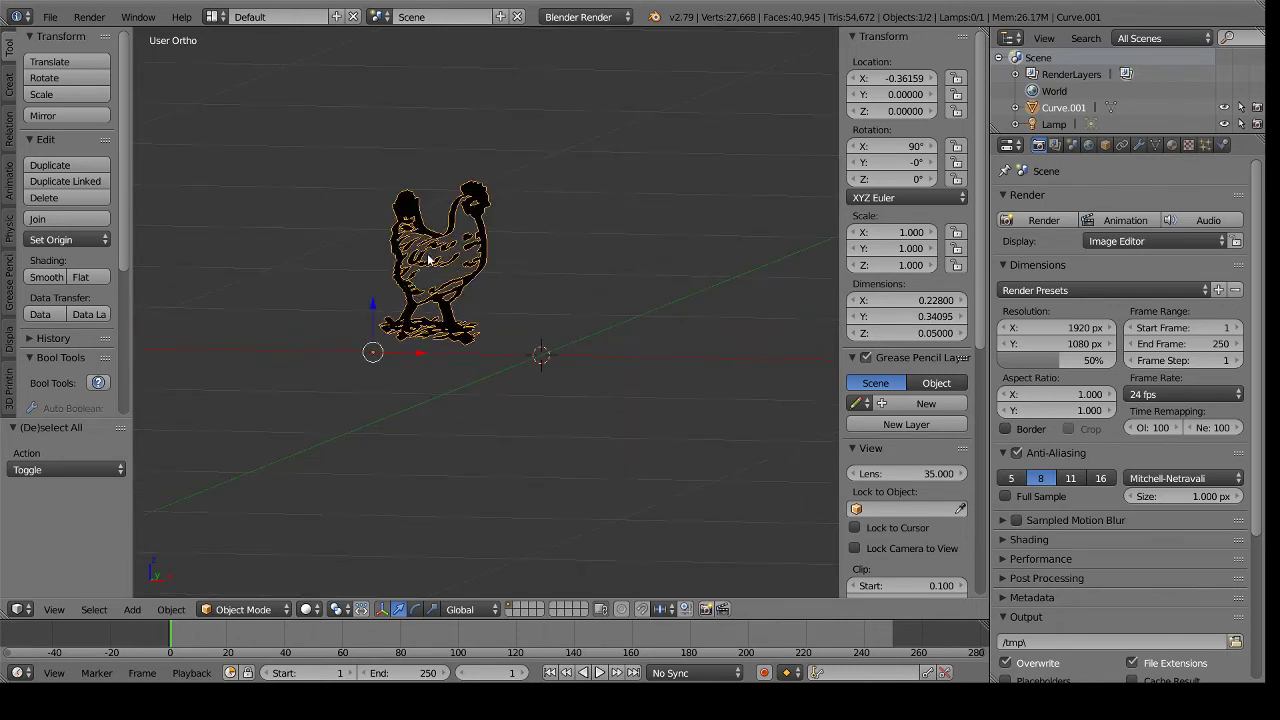
left_click_drag(421, 357, 563, 376)
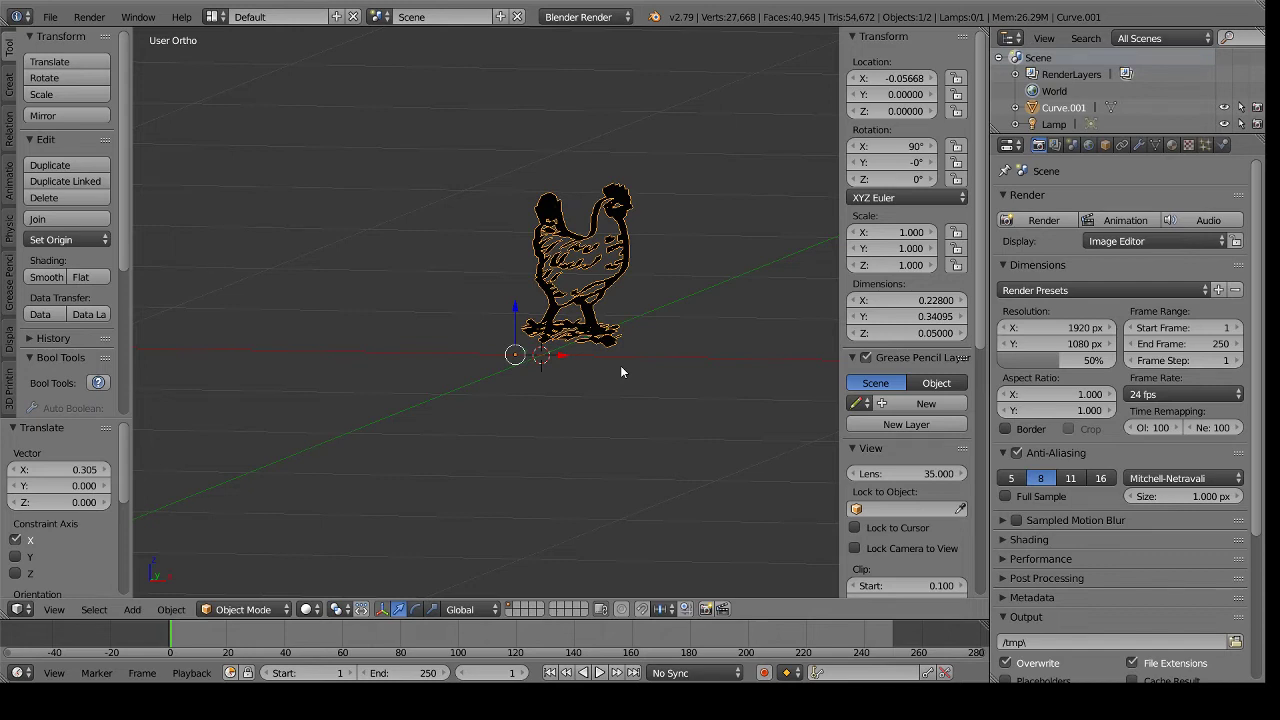
Rotate the chicken -90° about X to lay it flat and raise it to Z 0.056.
key("r")
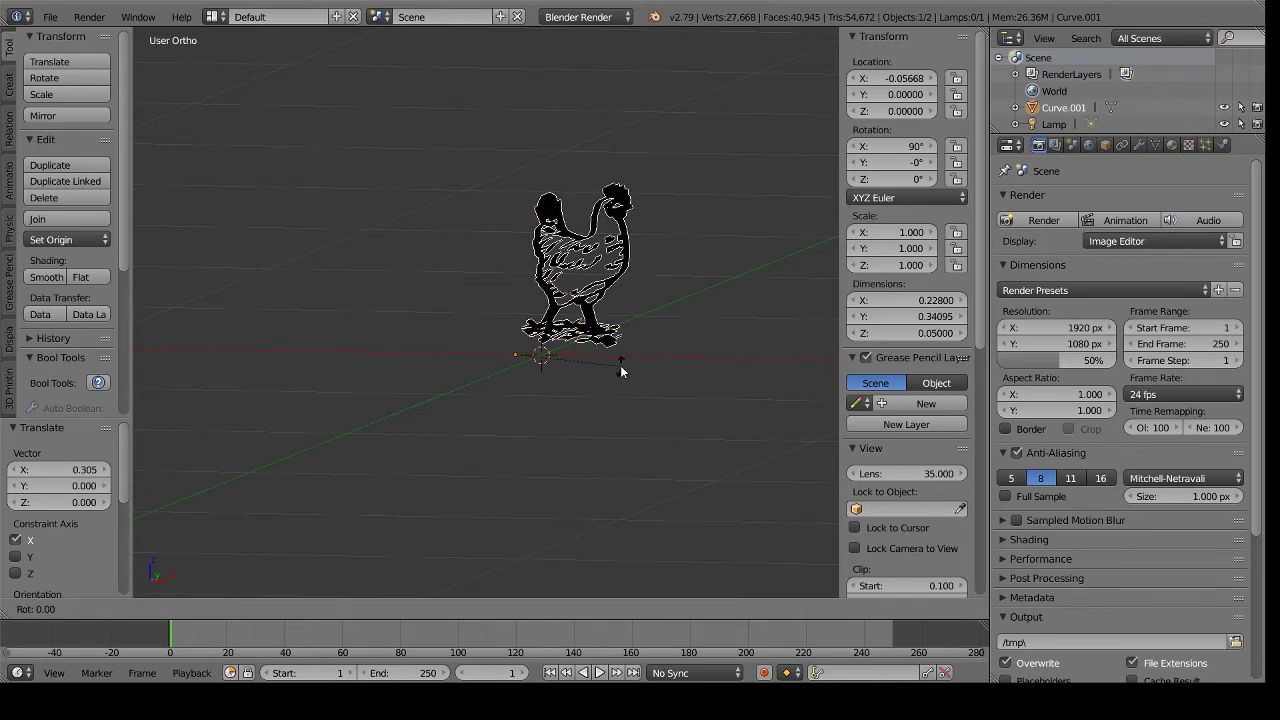
key("x")
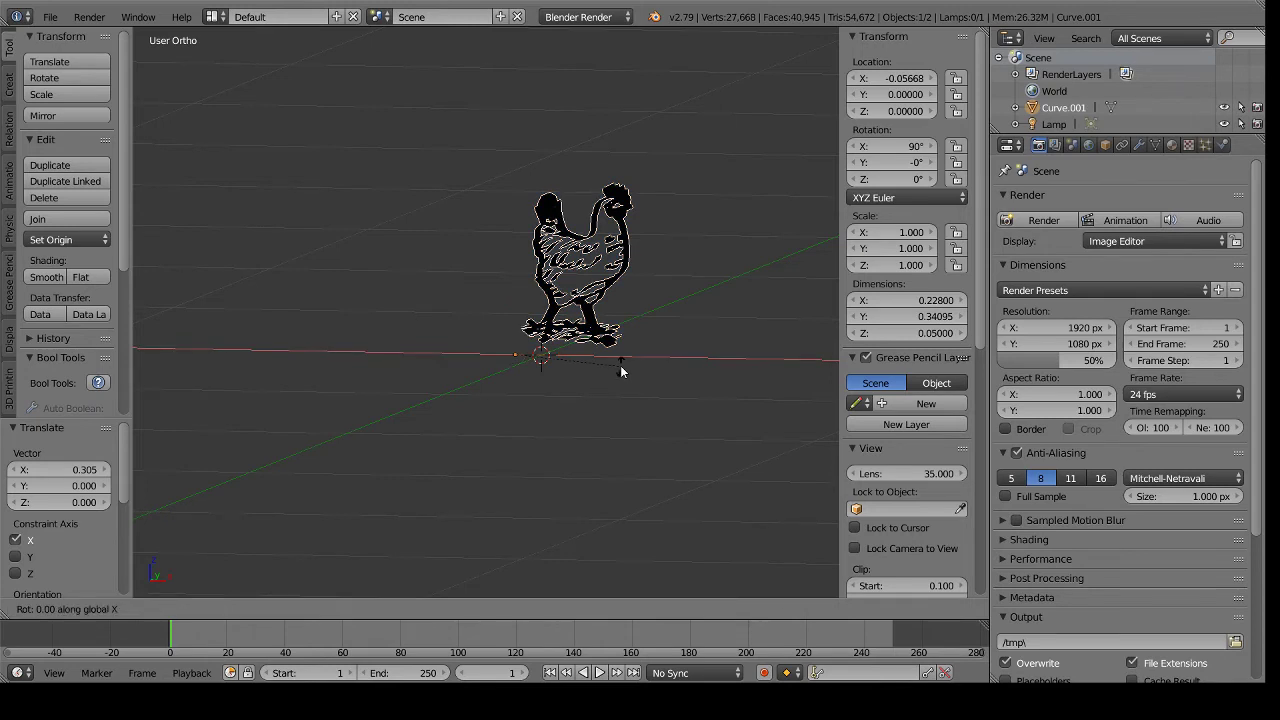
type("-90")
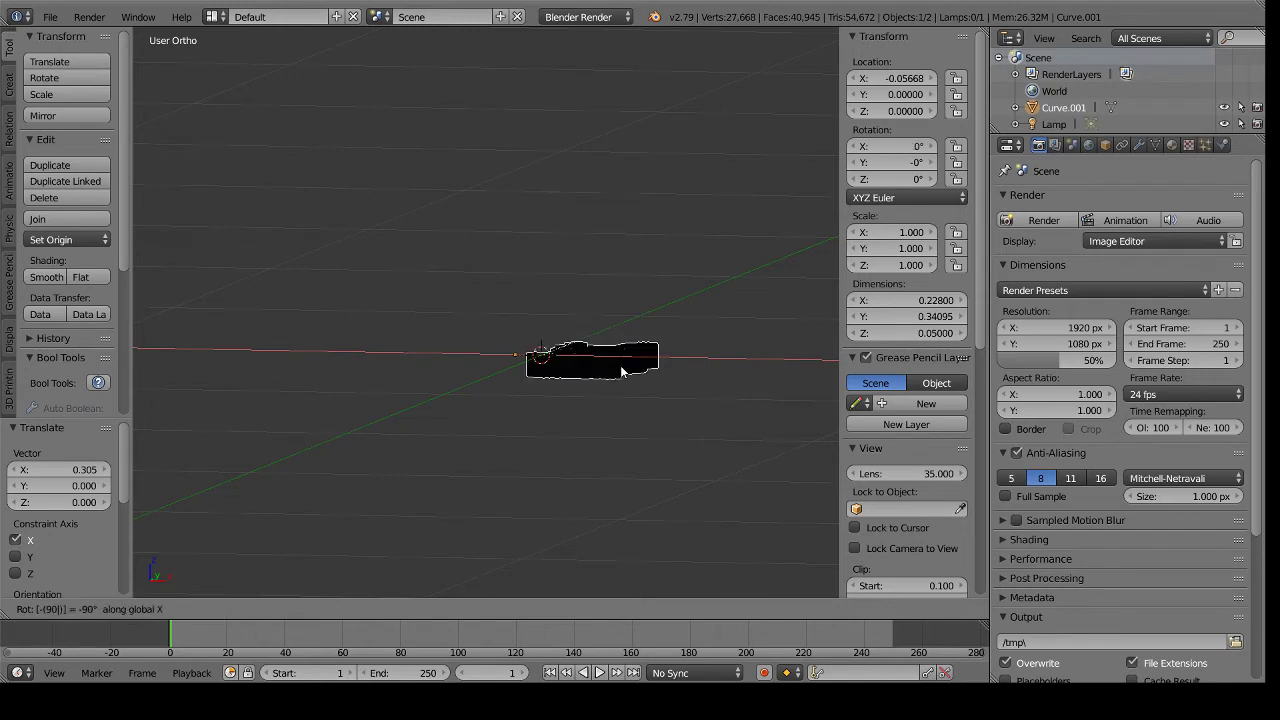
key("Return")
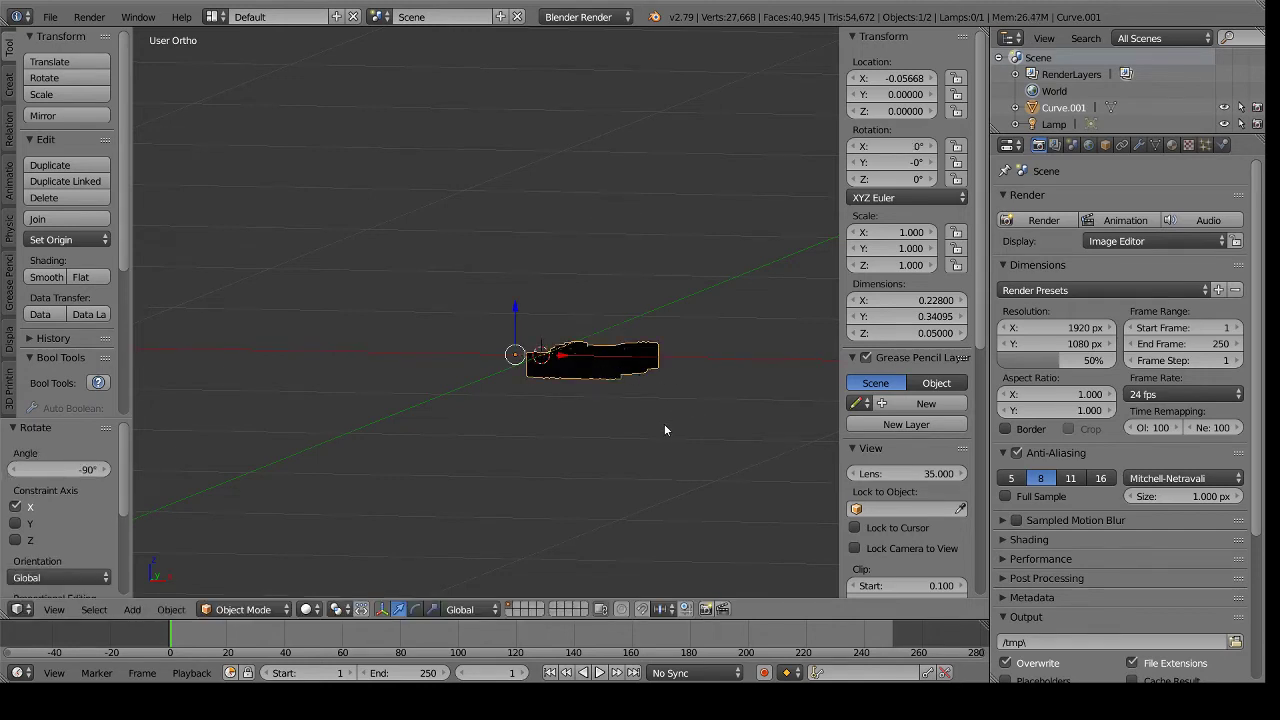
key("g")
key("z")
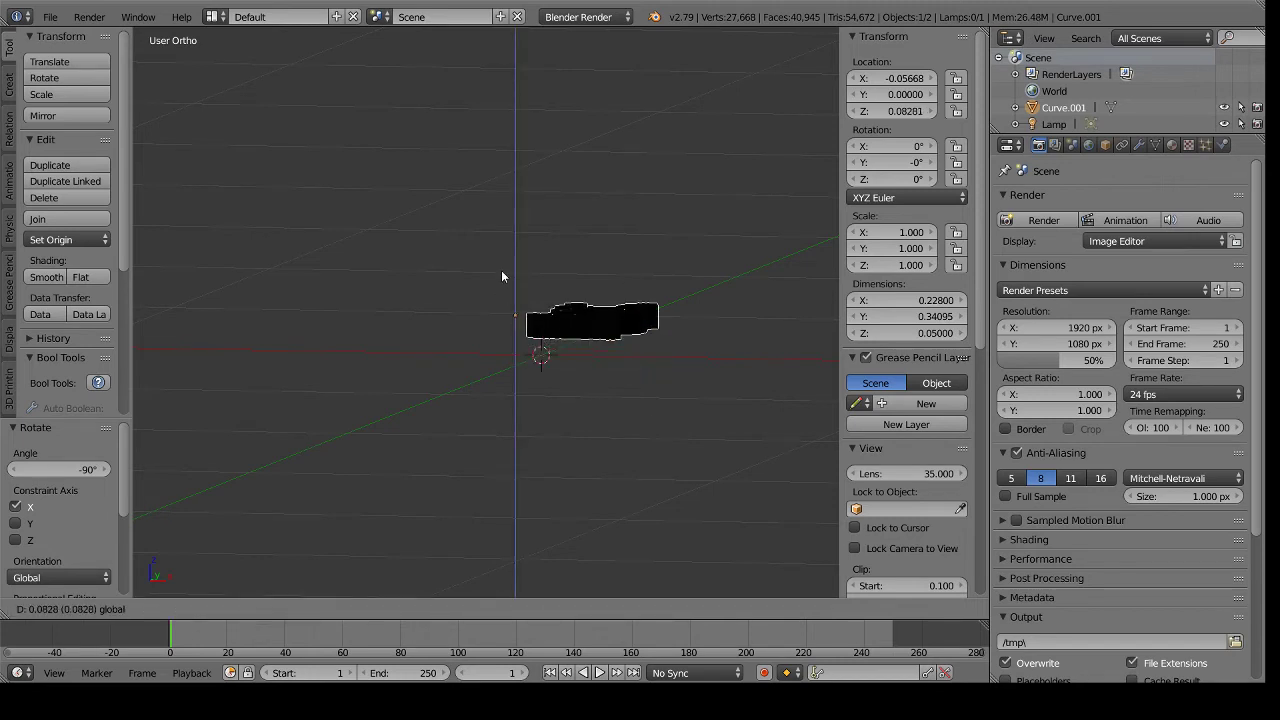
key("Return")
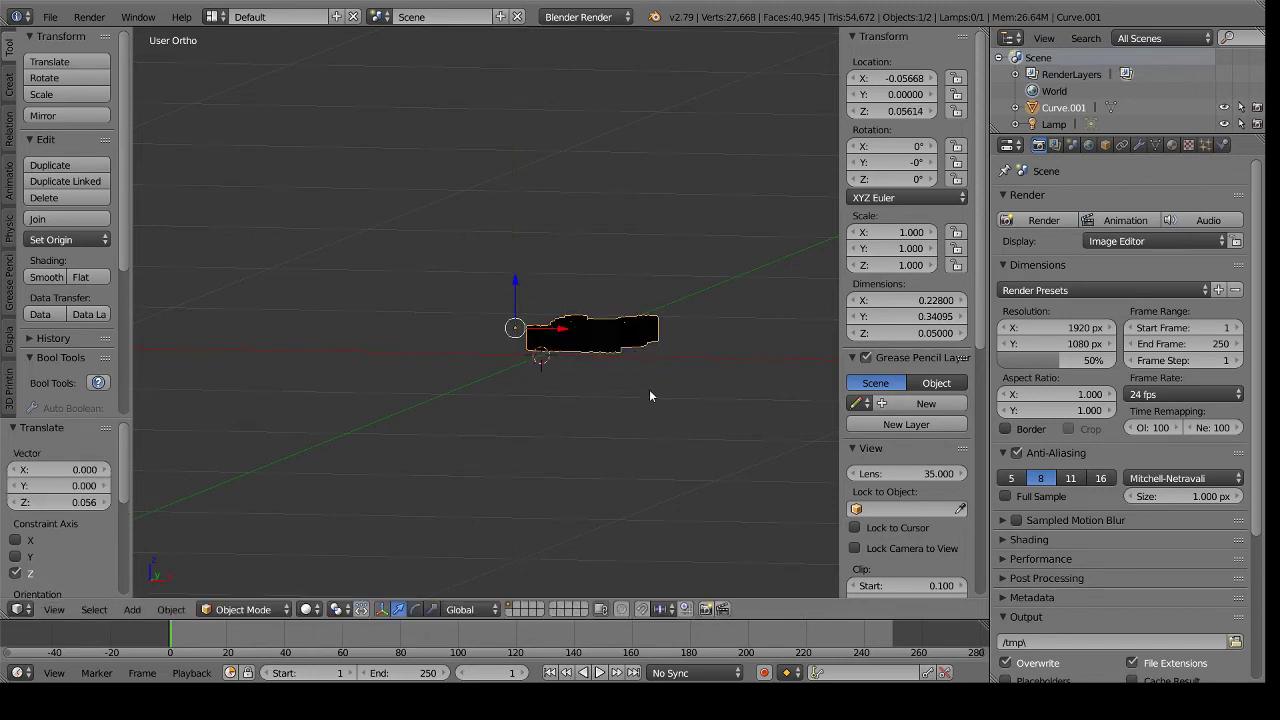
key("KP_7")
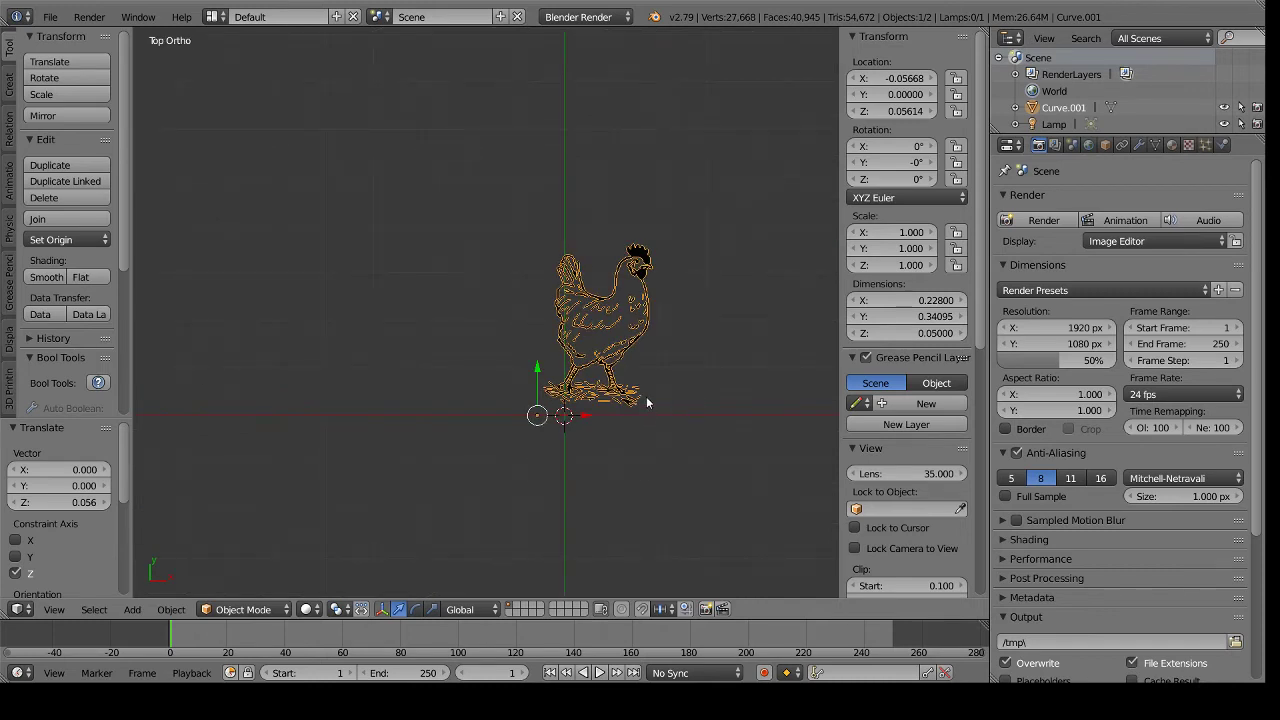
Shift the chicken left along X and -0.164 along Y, then raise it to Z 0.088.
key("g")
key("x")
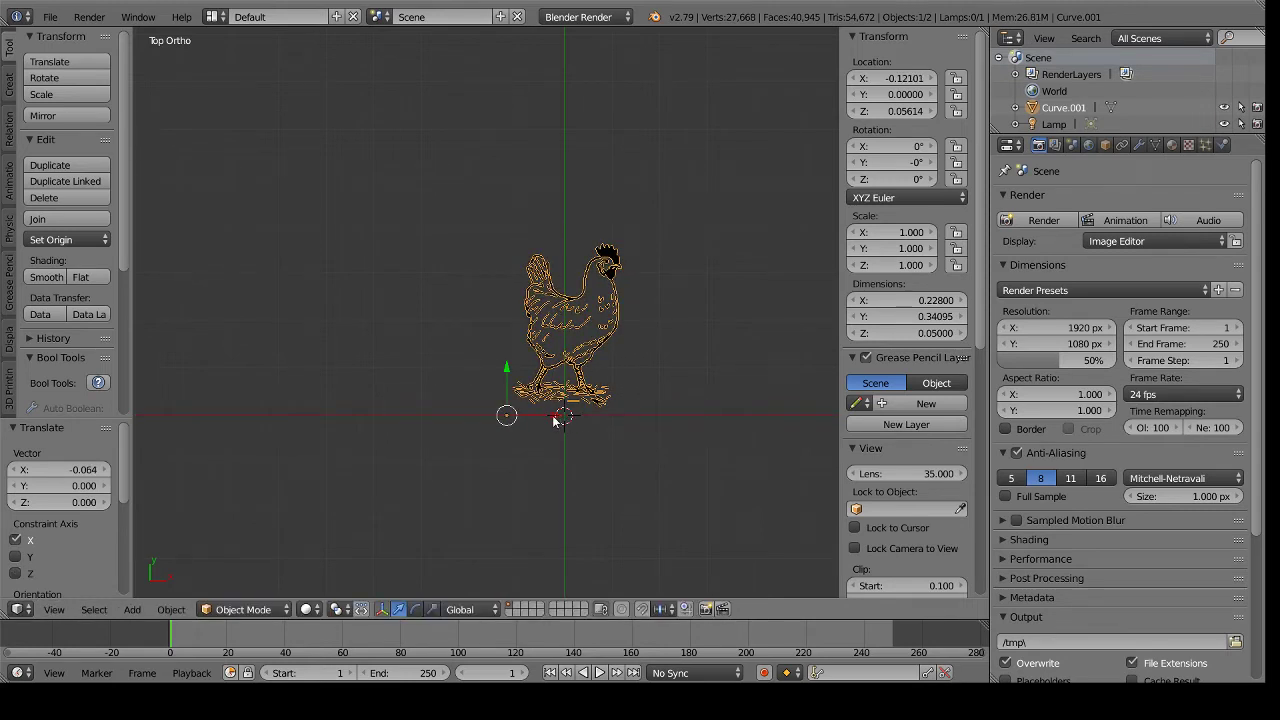
left_click_drag(555, 420, 550, 422)
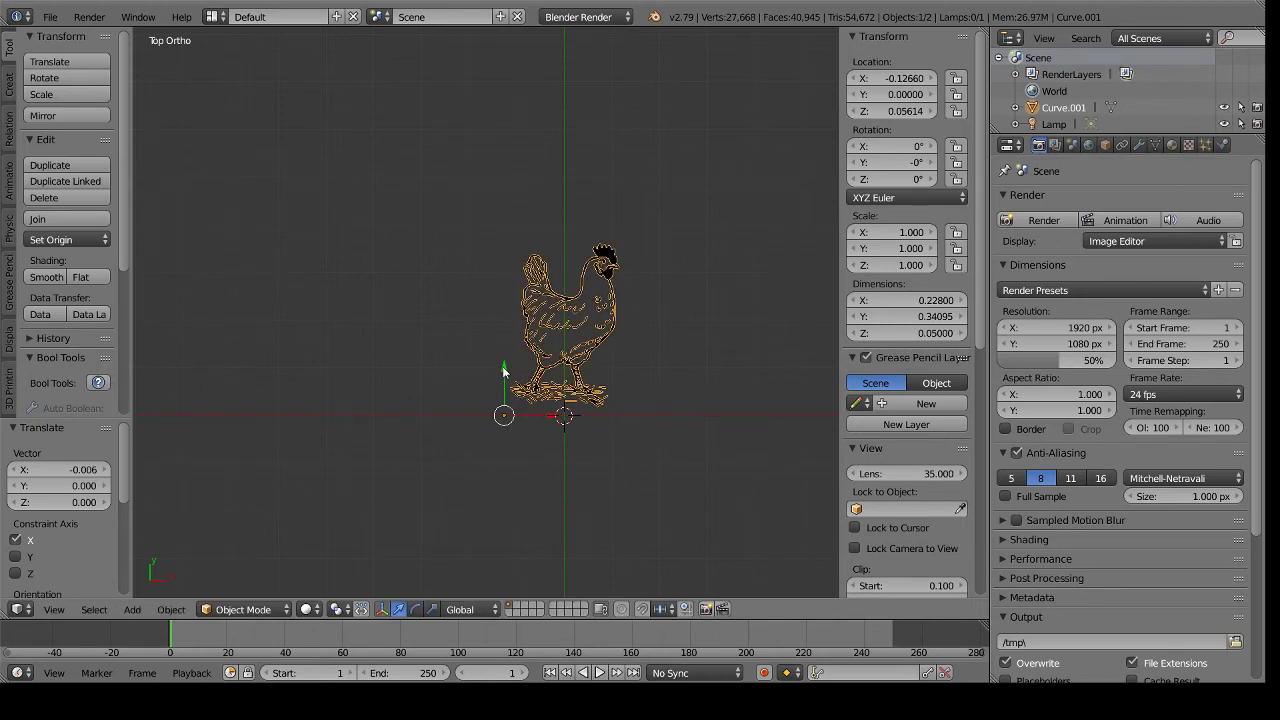
left_click_drag(503, 370, 507, 452)
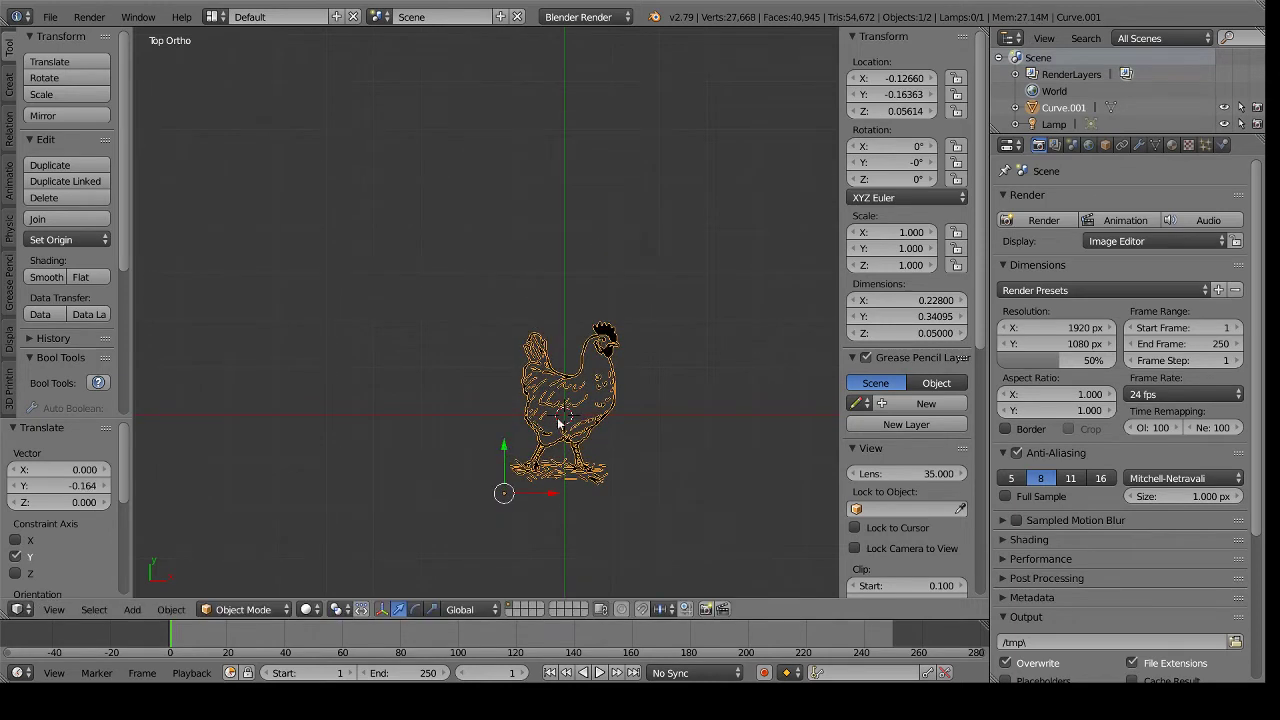
key("KP_3")
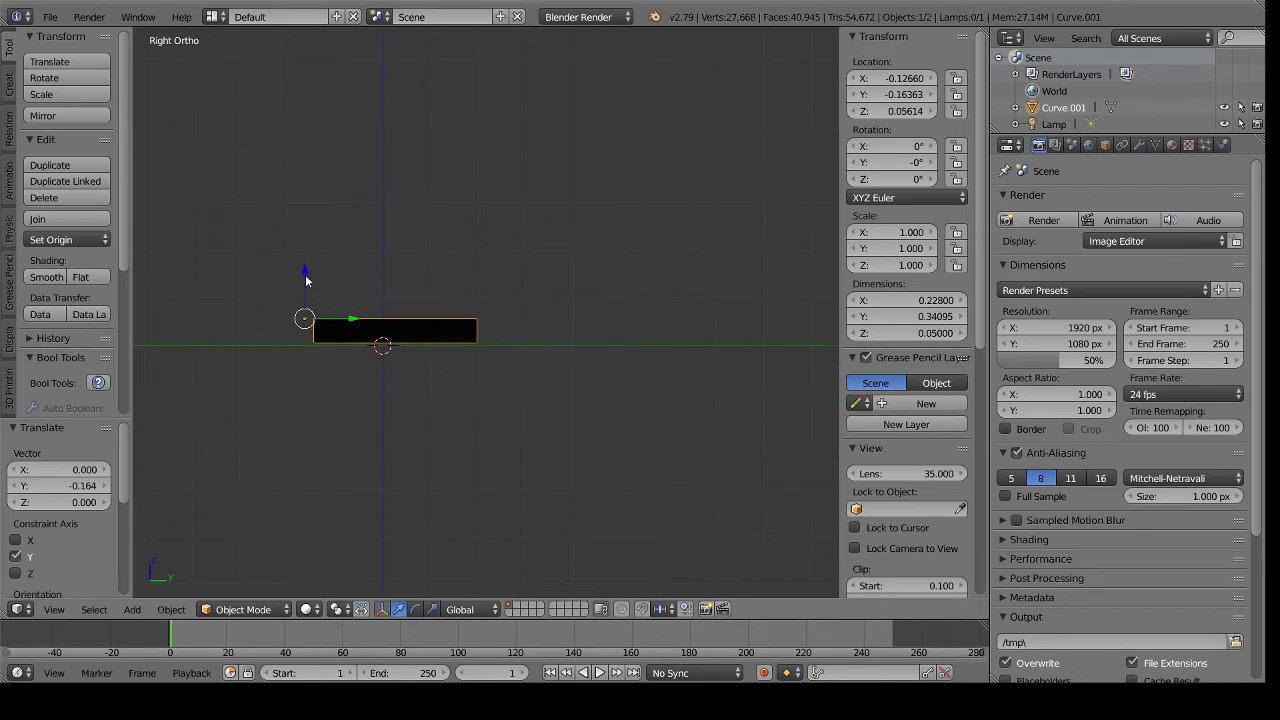
mouse_move(306, 278)
left_mouse_down()
mouse_move(298, 245)
mouse_move(298, 258)
left_mouse_up()
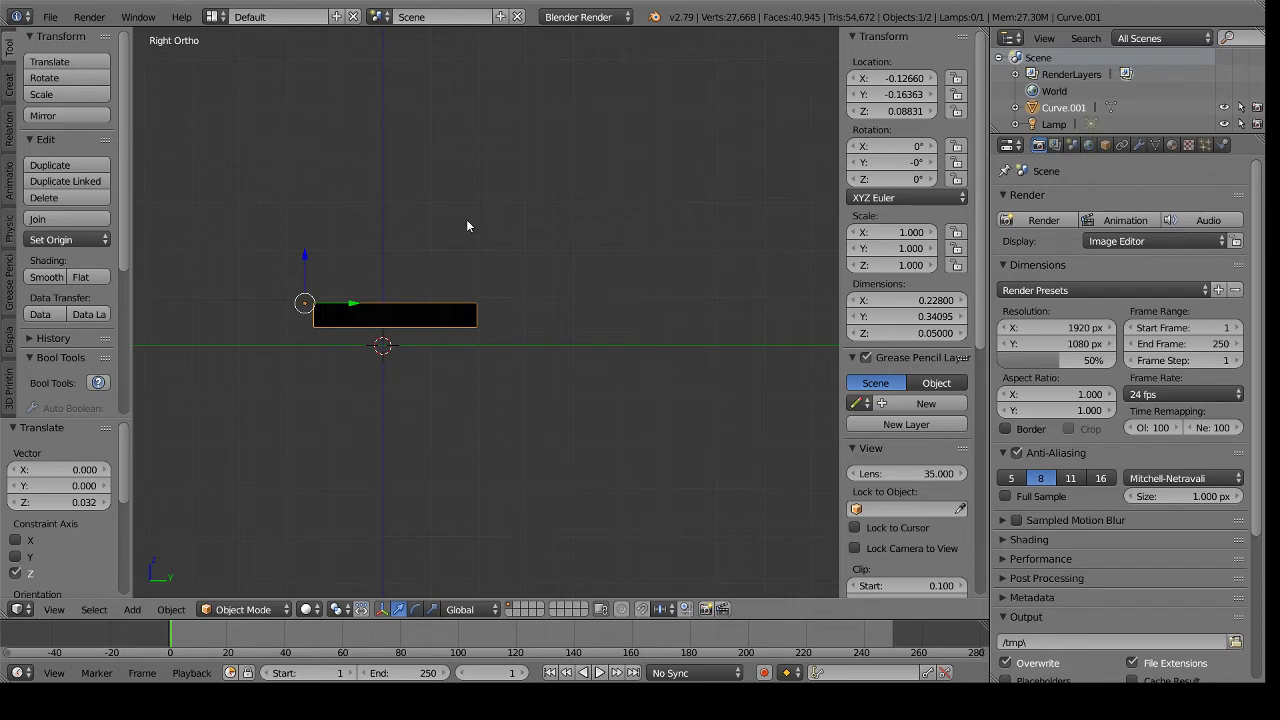
key("KP_7")
key("KP_1")
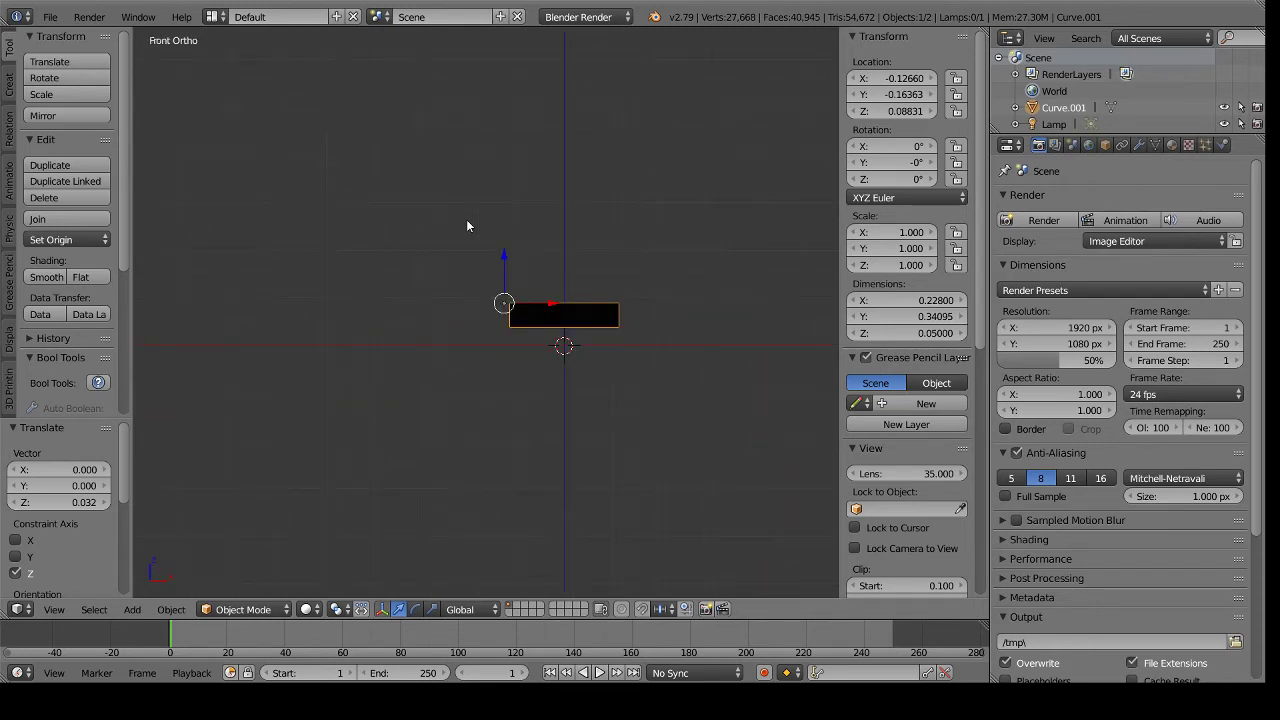
key("KP_3")
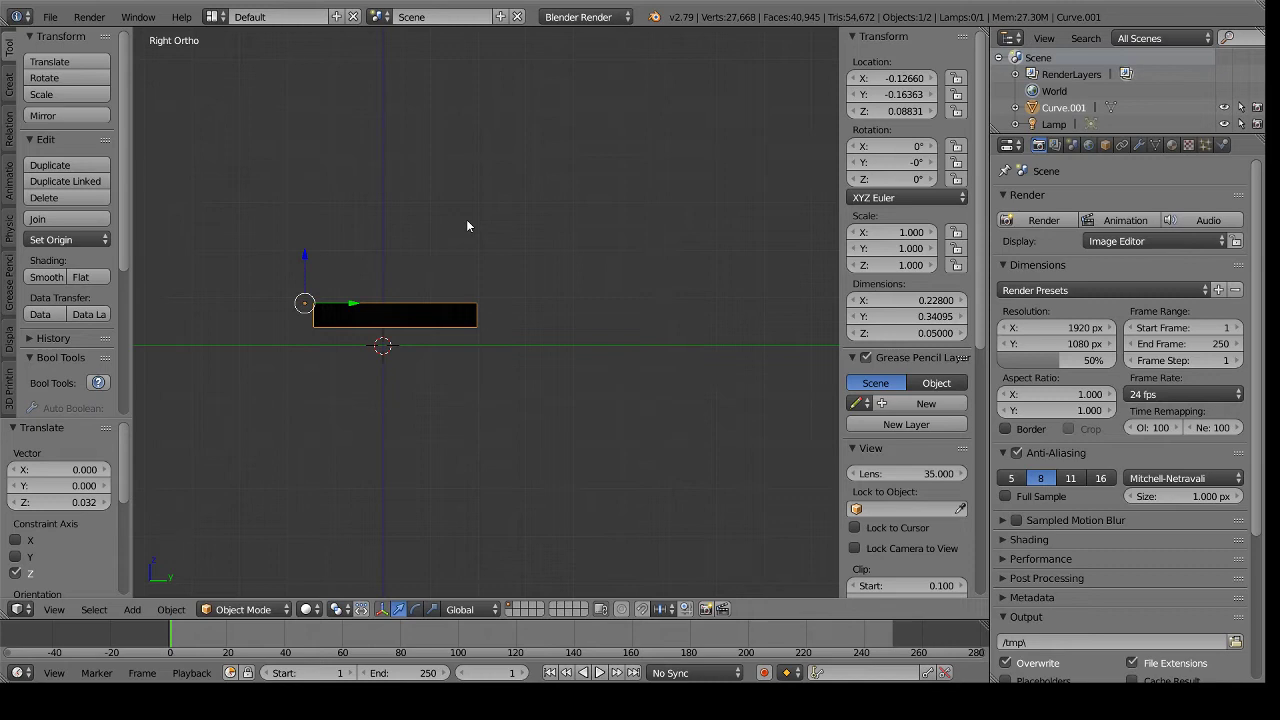
key("ctrl+KP_7")
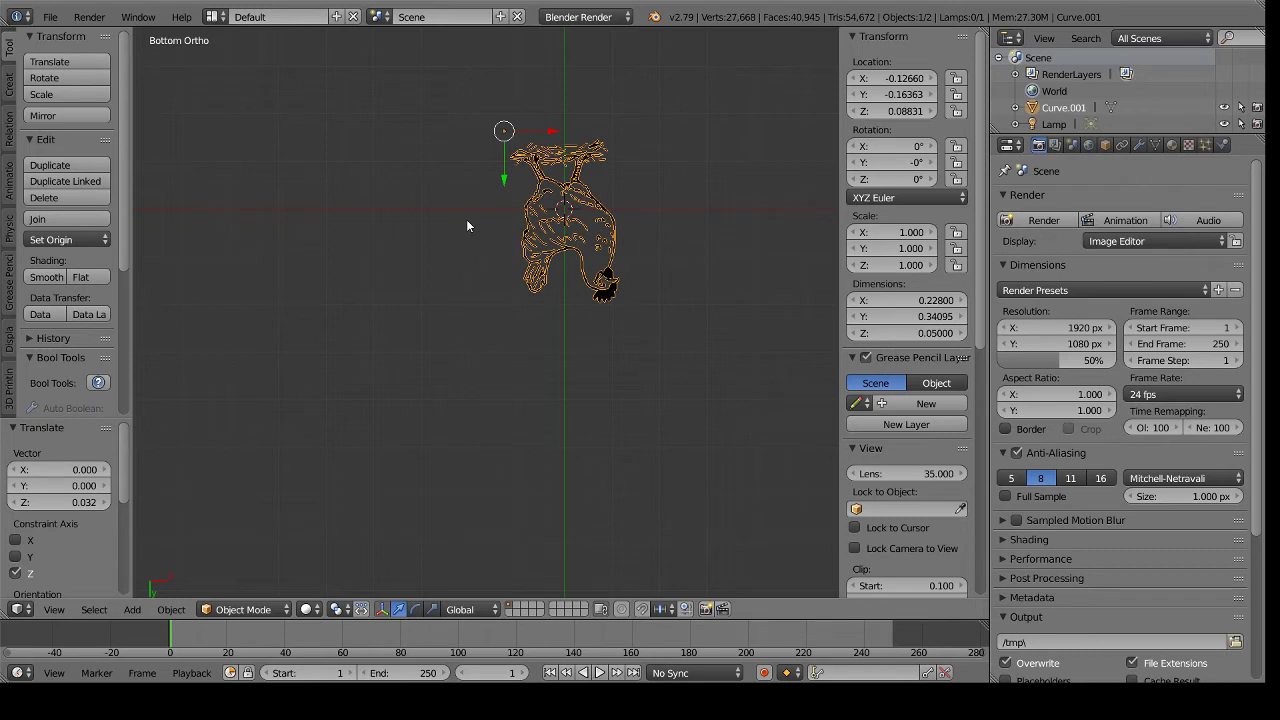
key("ctrl+KP_1")
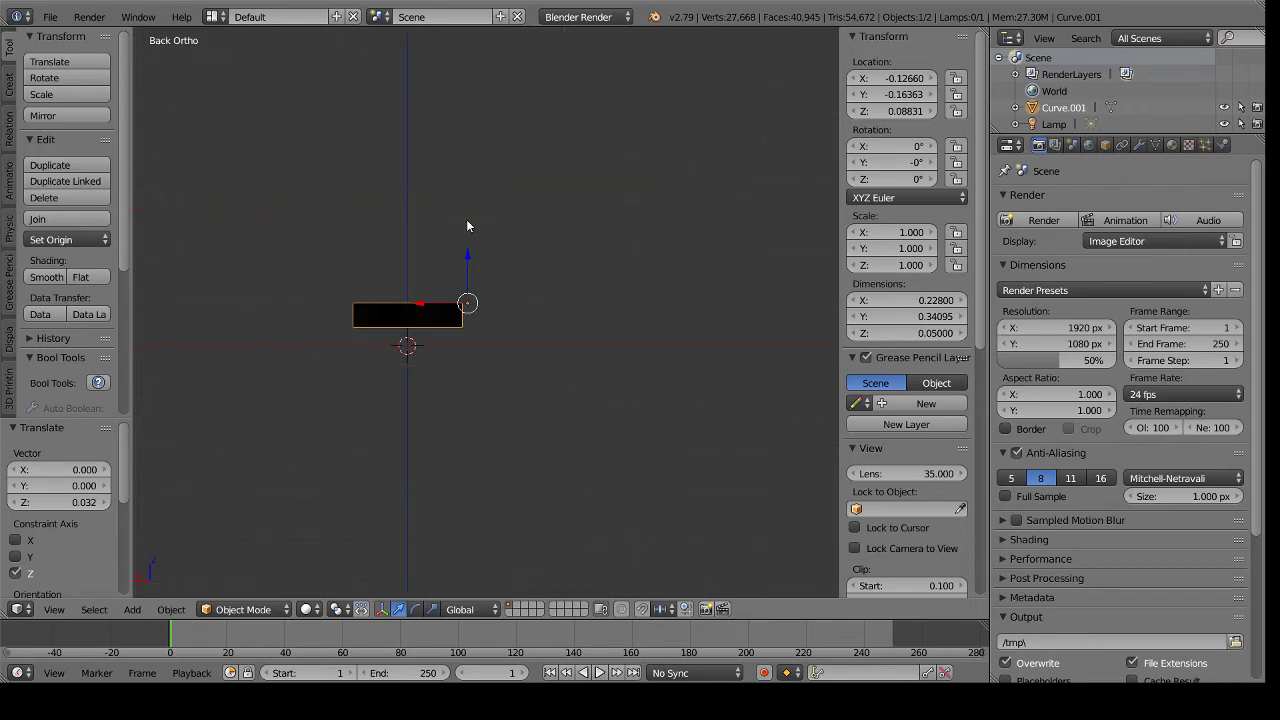
key("ctrl+KP_3")
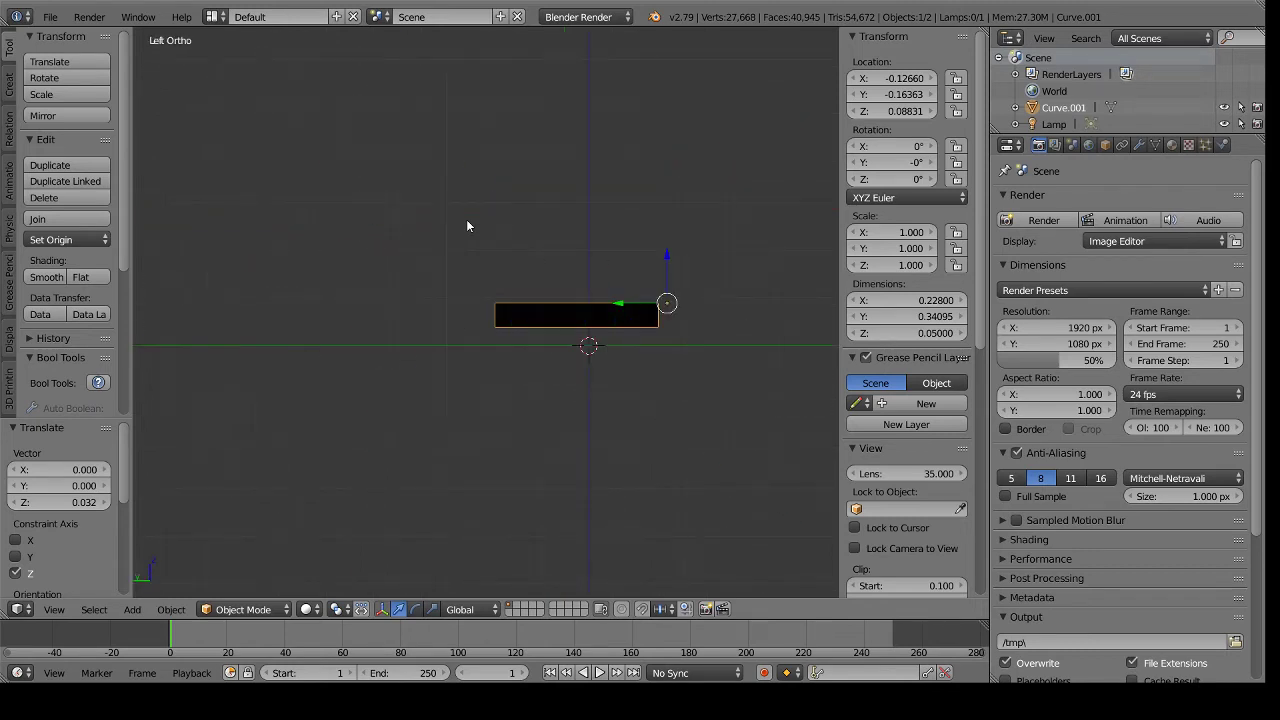
key("KP_7")
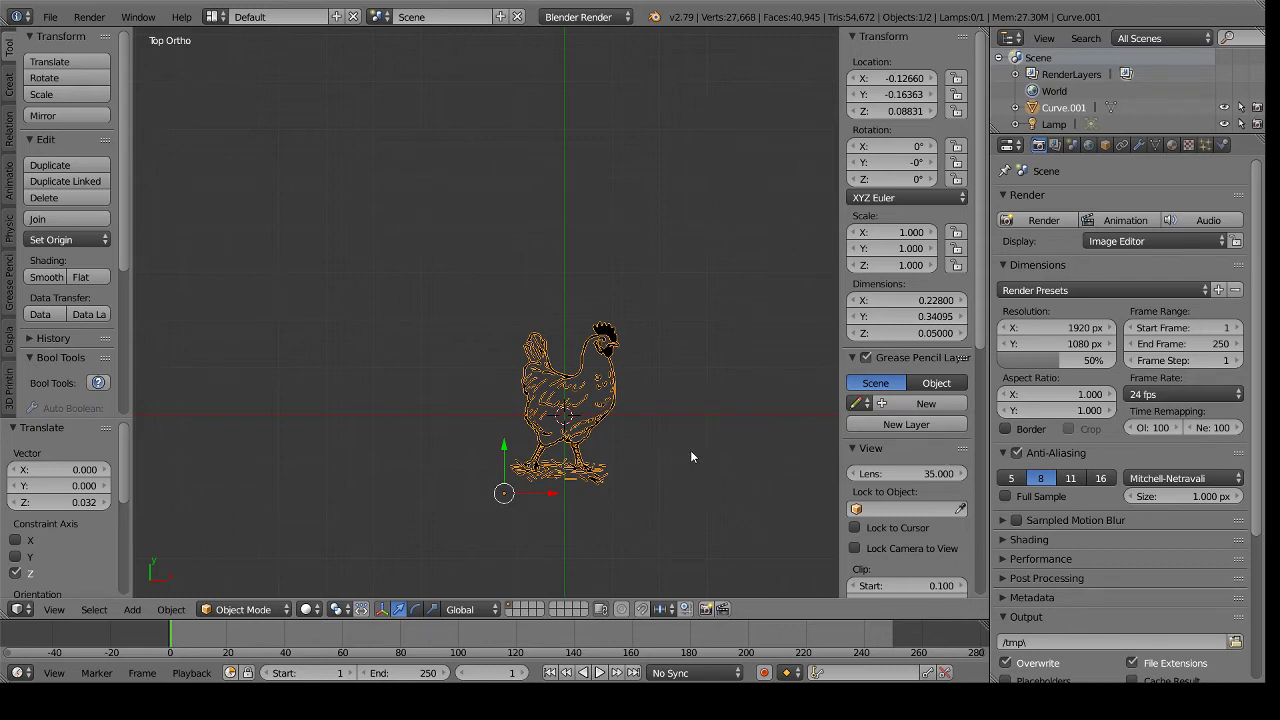
key("KP_1")
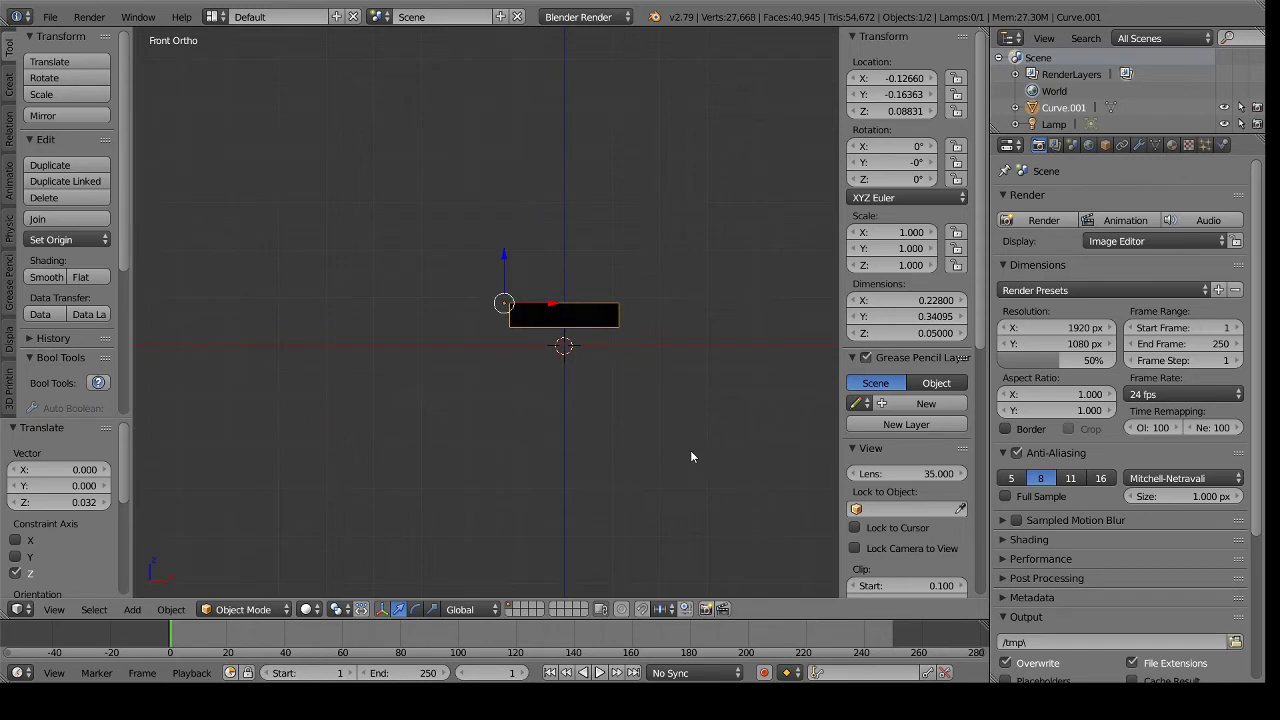
Add a cube at the origin and scale it to 0.114, giving 0.228 sides.
left_click(8, 90)
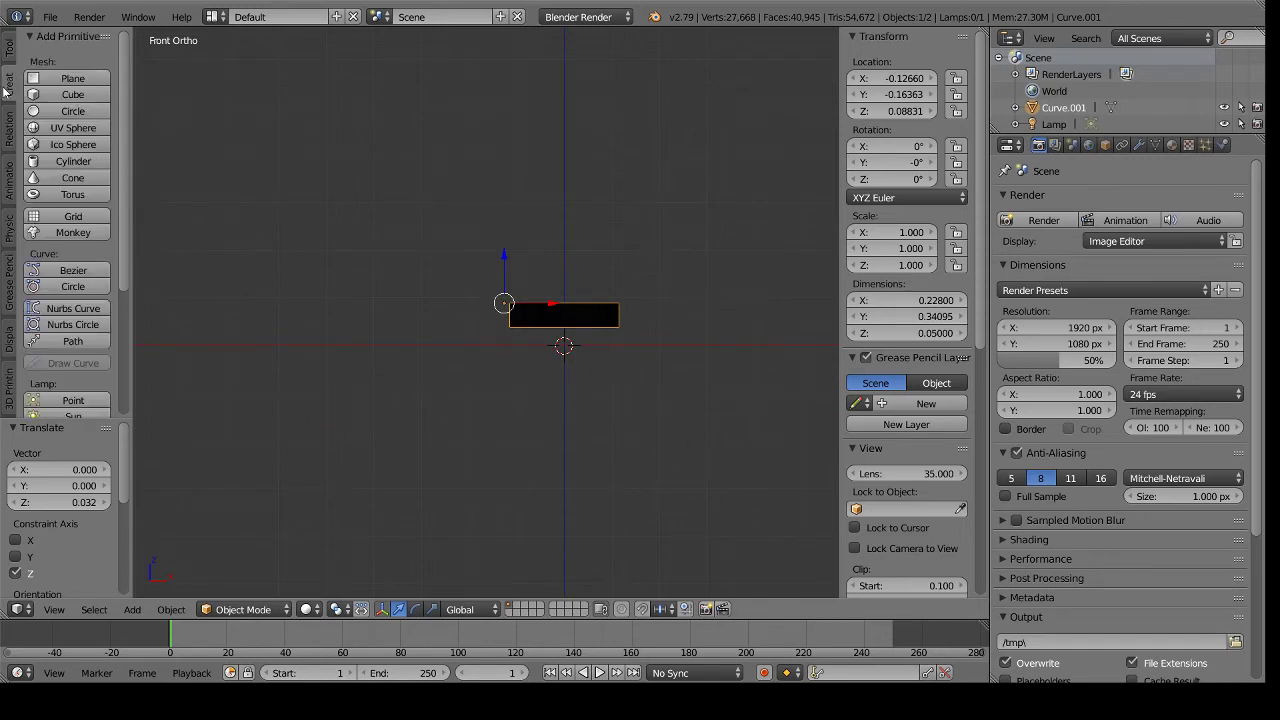
left_click(75, 94)
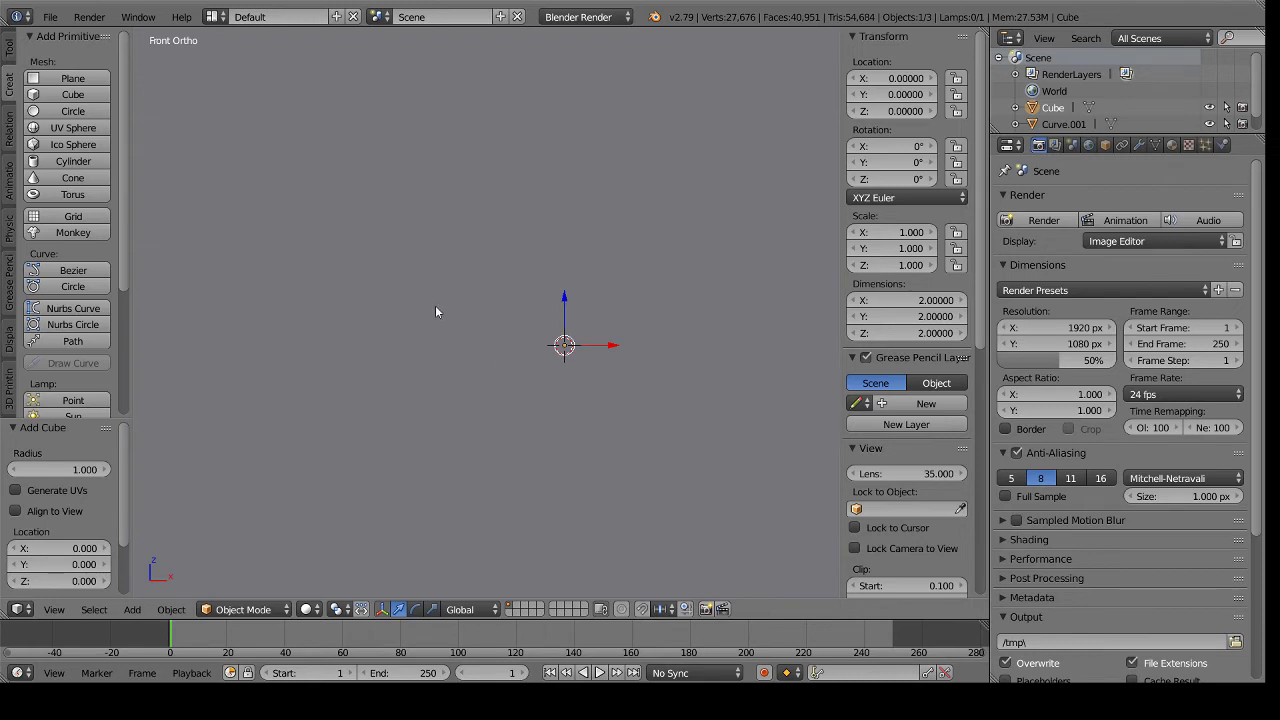
key("s")
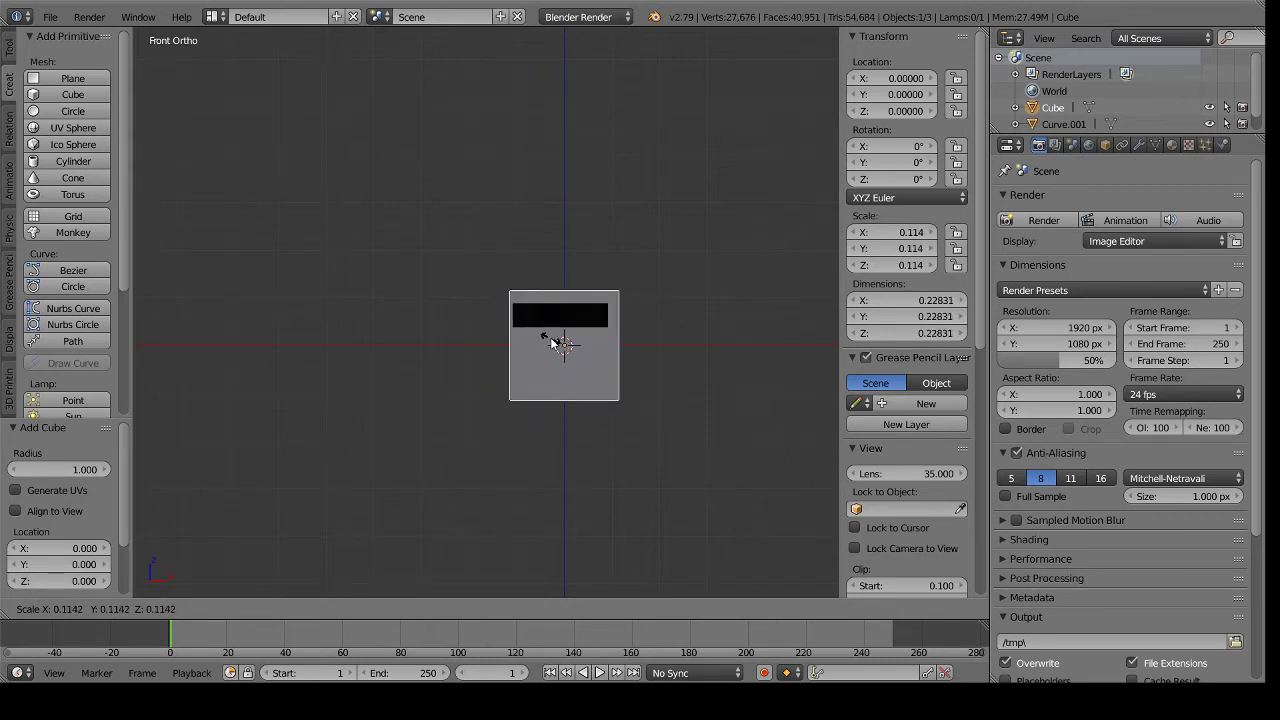
left_click(551, 342)
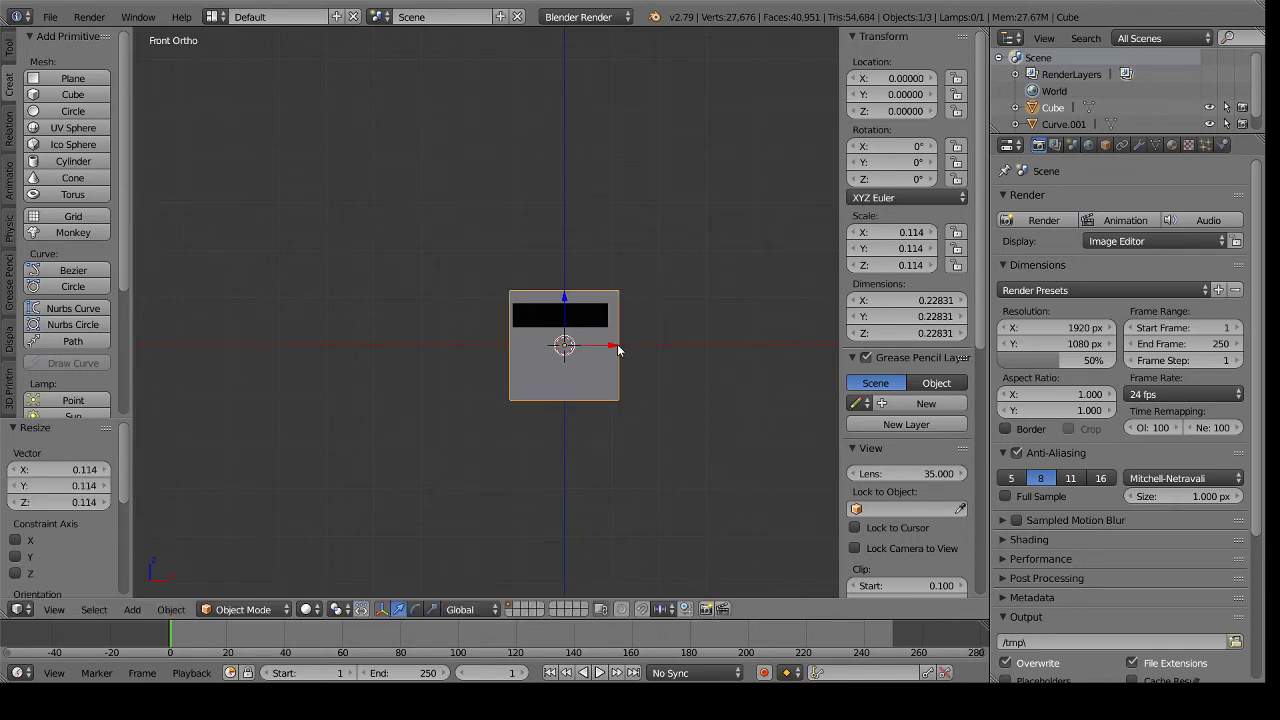
left_click_drag(615, 348, 615, 350)
key("KP_7")
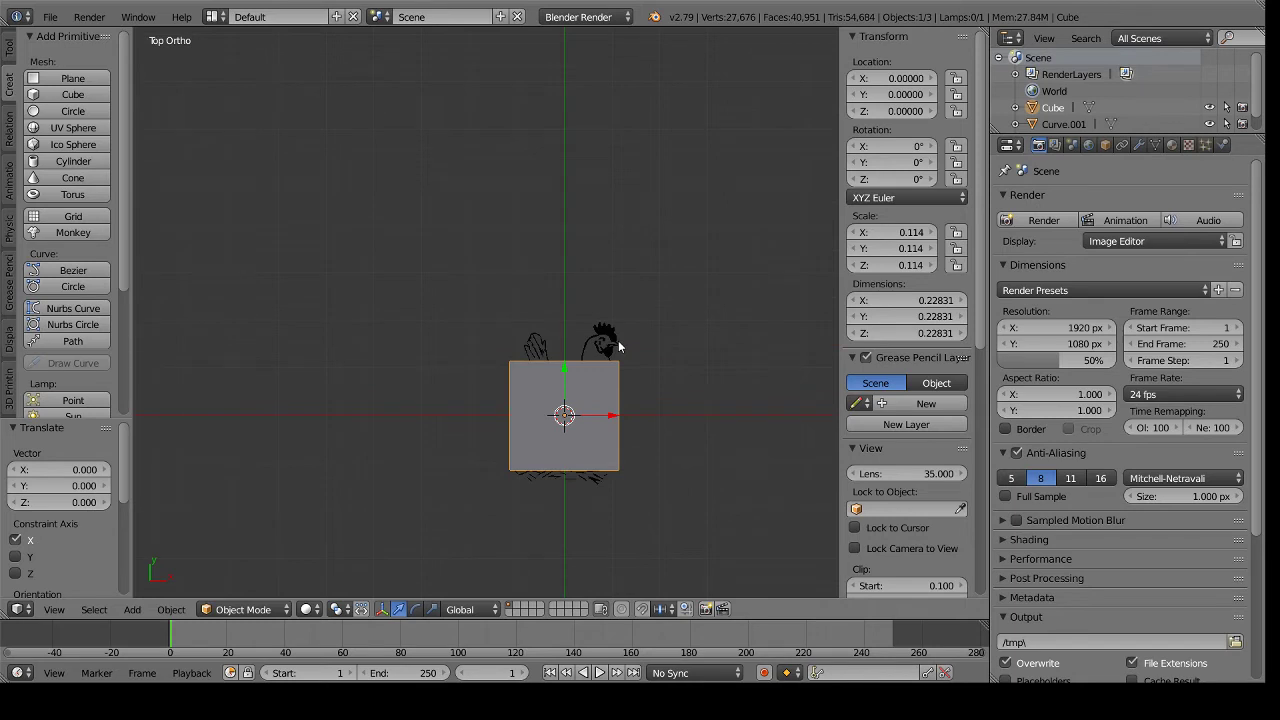
key("KP_3")
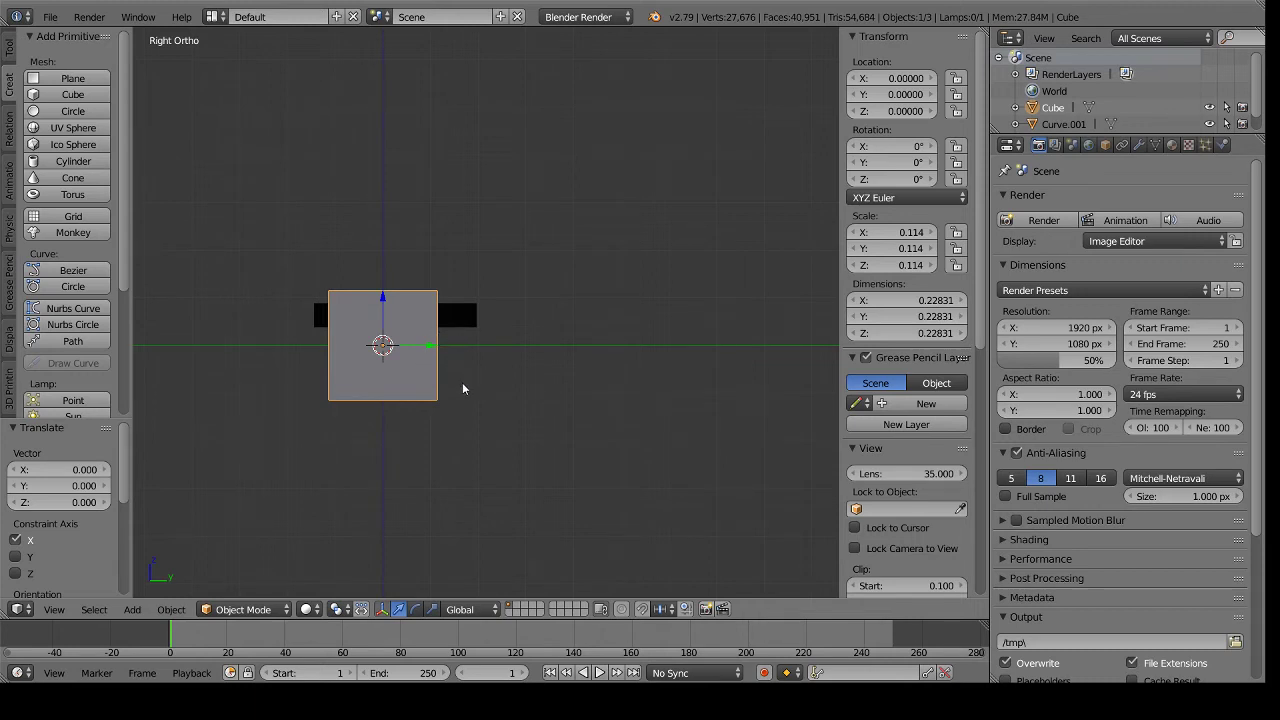
Flatten the cube along Z into a thin slab about 0.043 tall.
key("s")
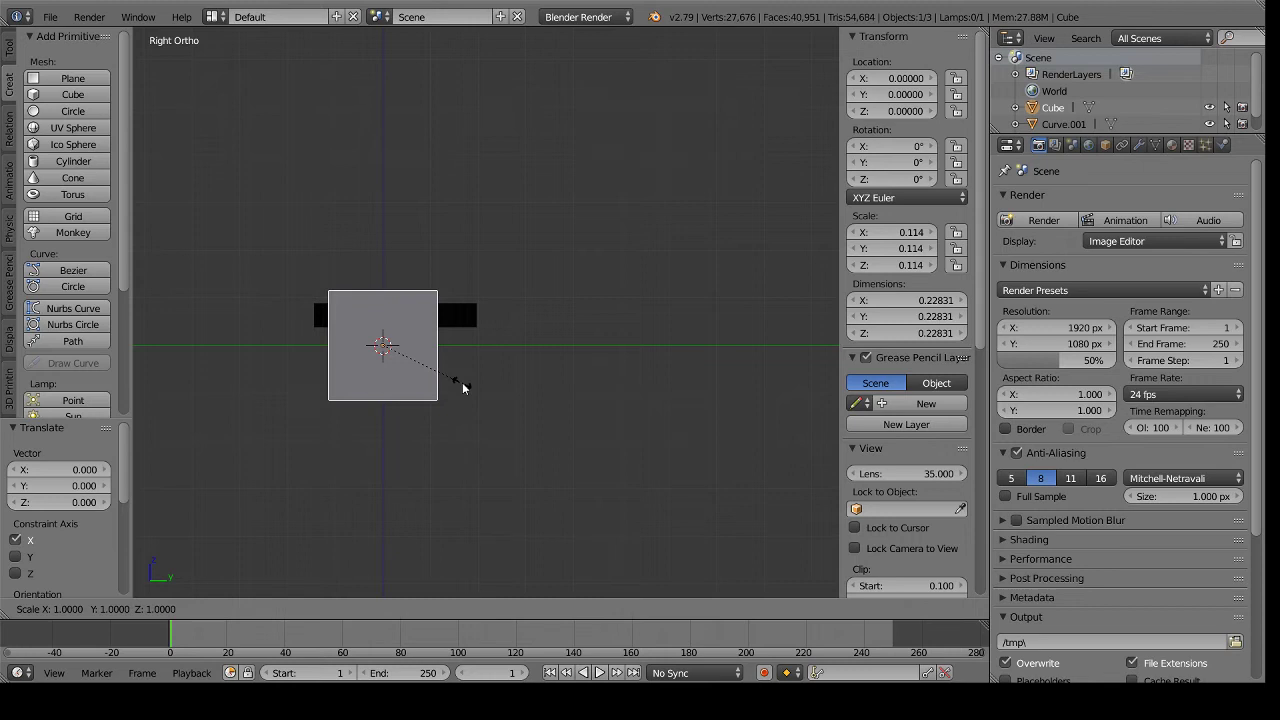
key("z")
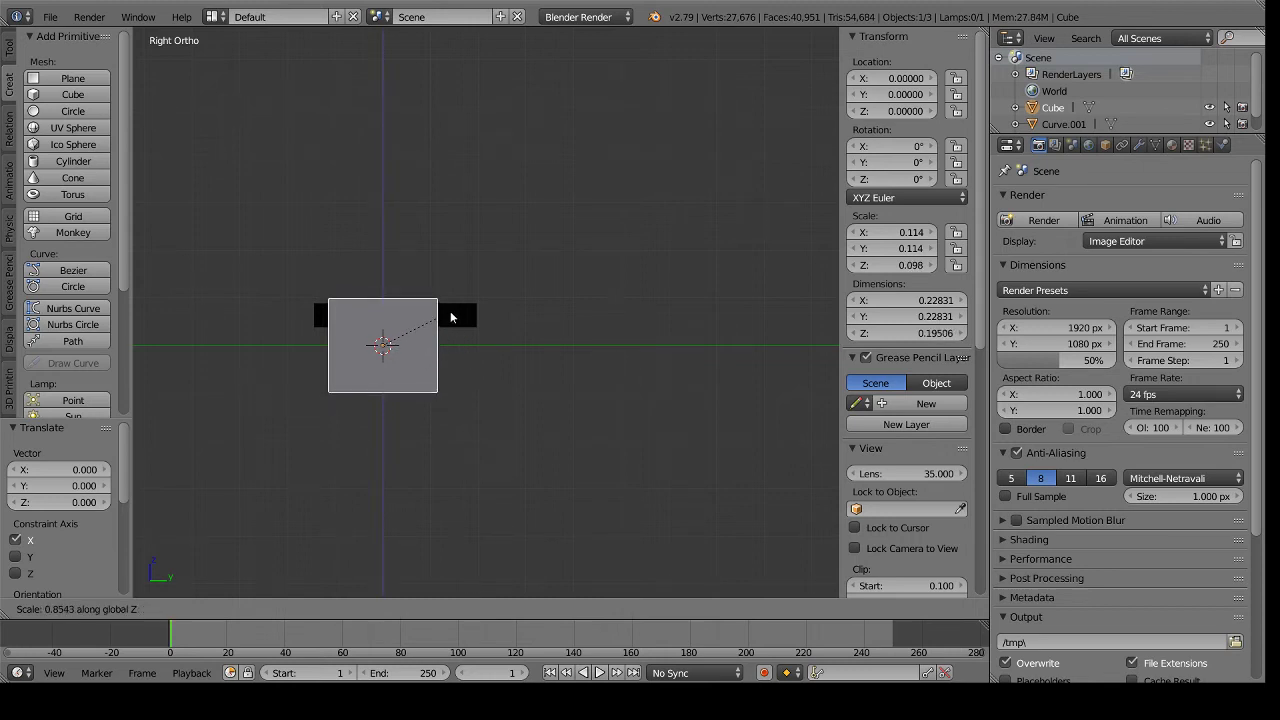
left_click(401, 348)
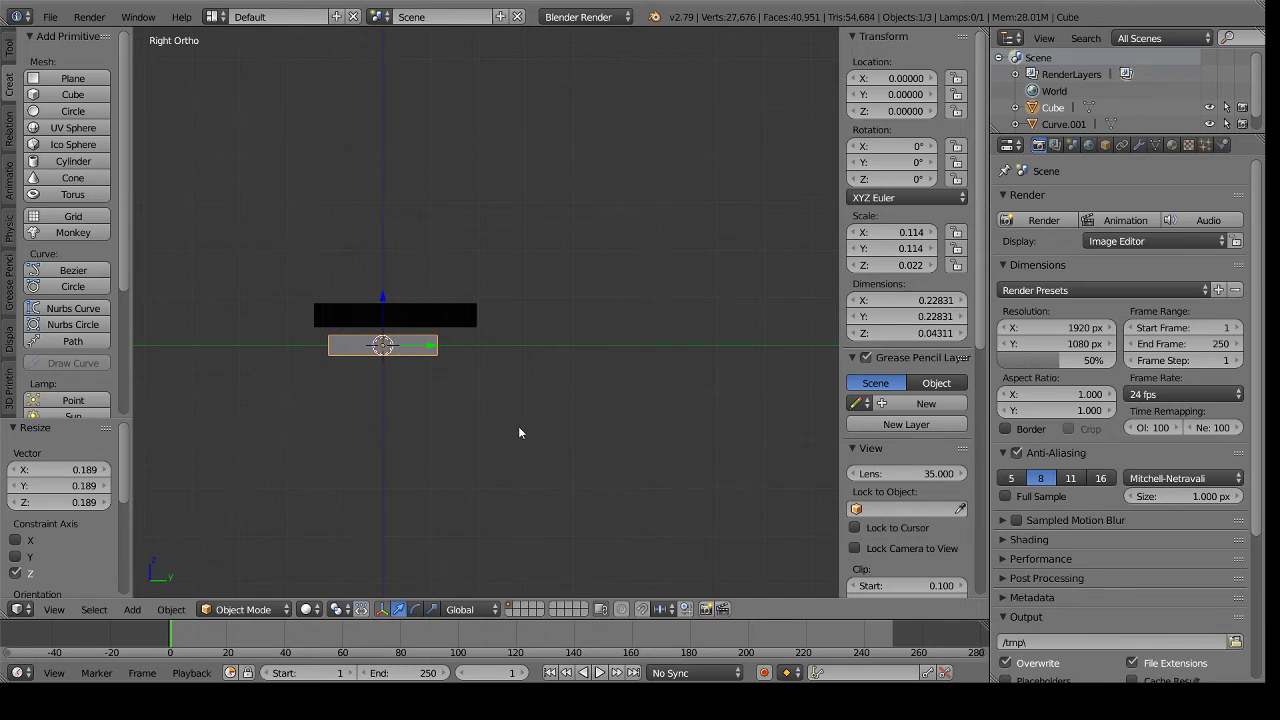
key("KP_7")
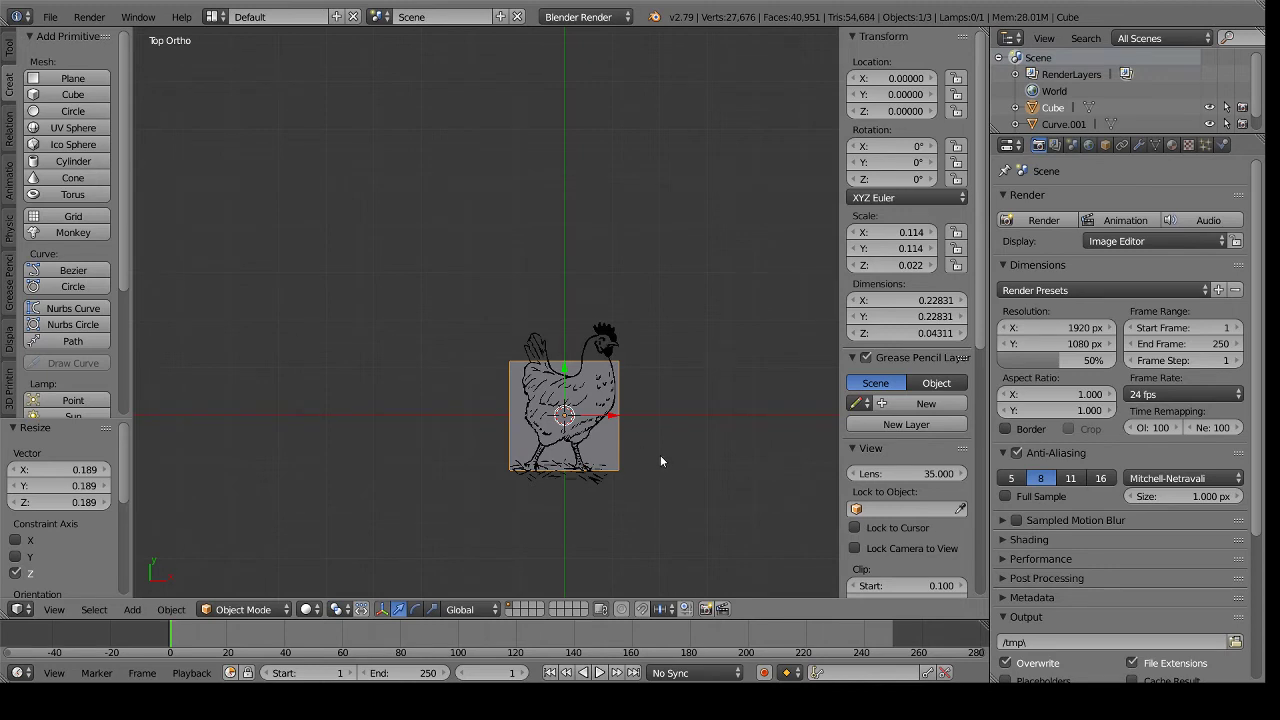
Scale the slab along X and Y to 0.263 × 0.372 so it covers the chicken.
key("s")
key("x")
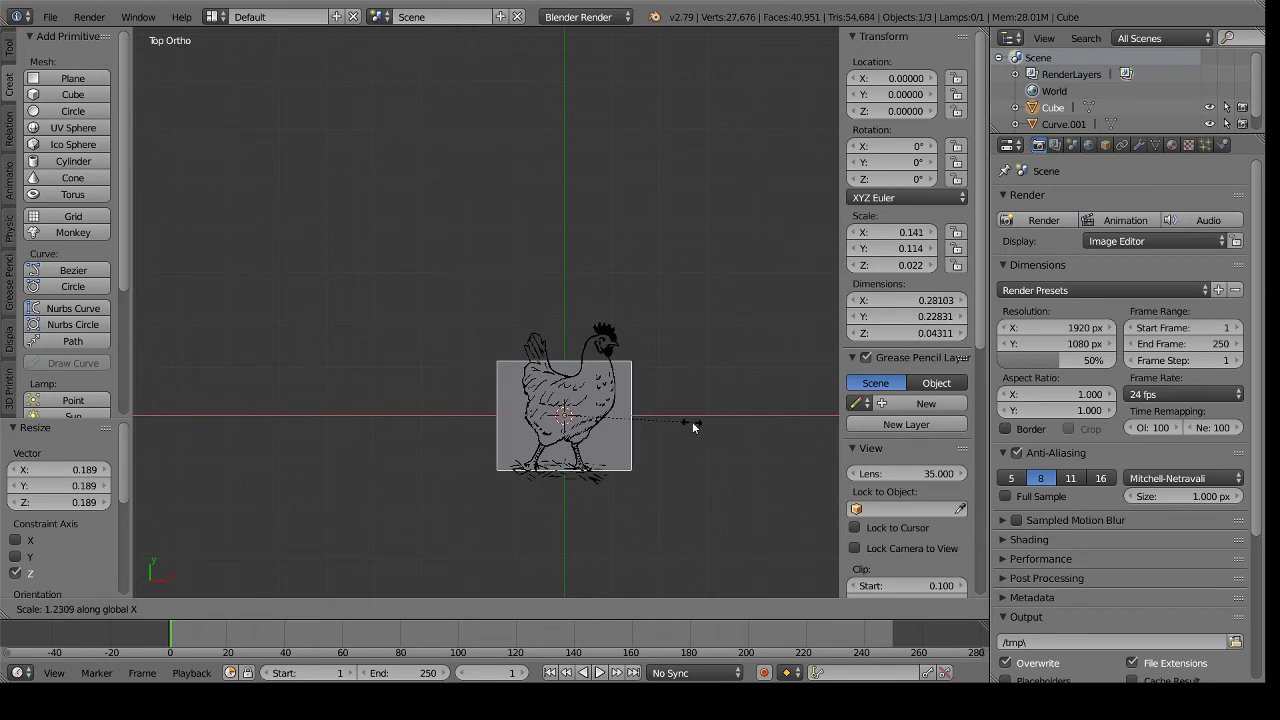
left_click(676, 424)
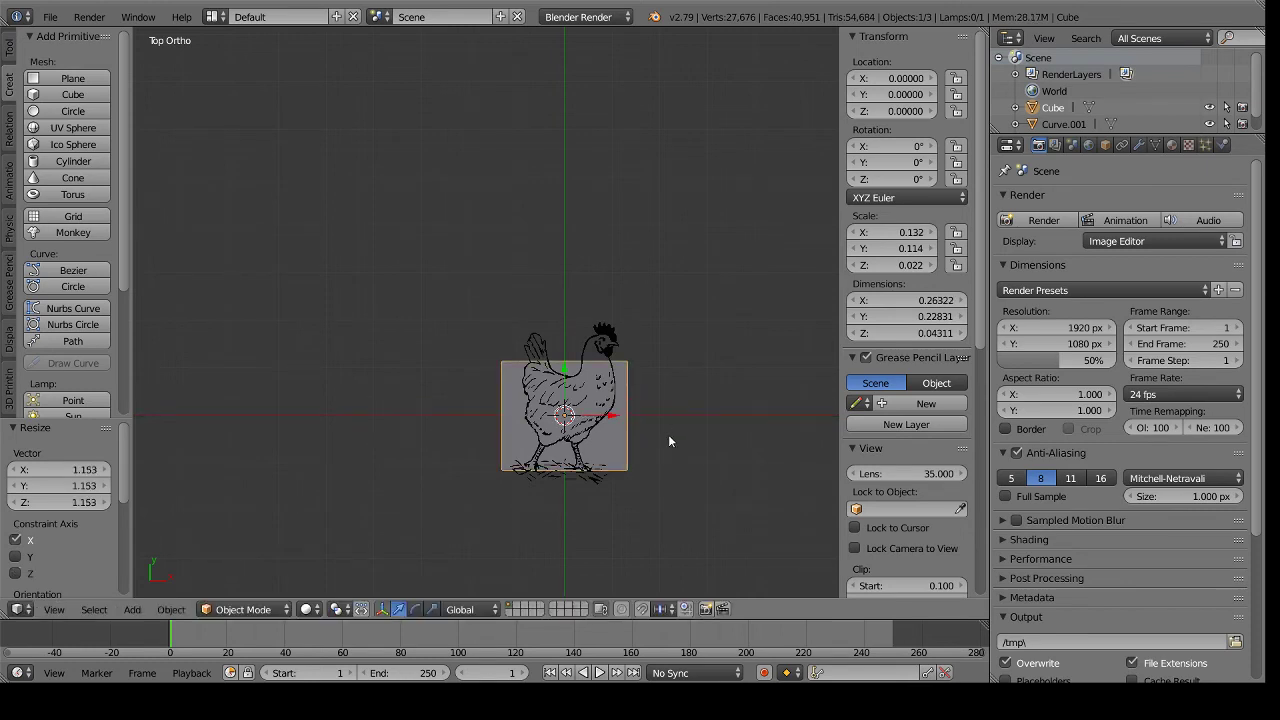
key("s")
key("y")
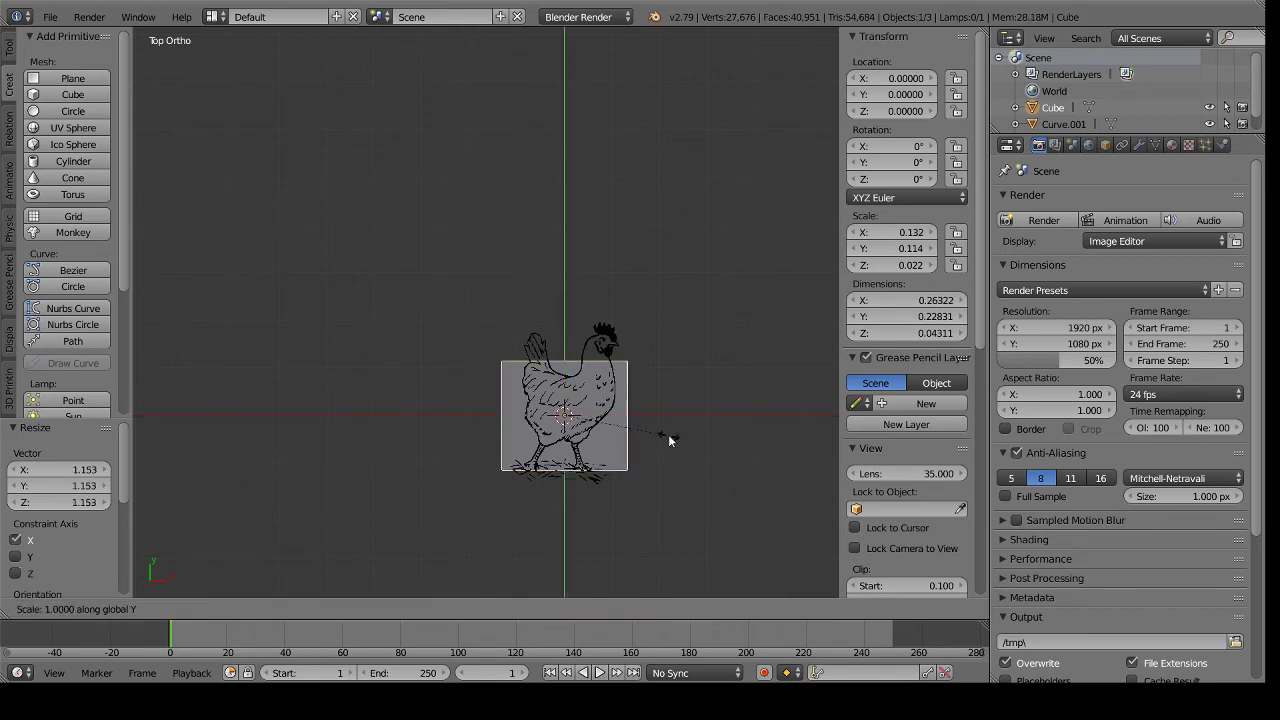
left_click(646, 263)
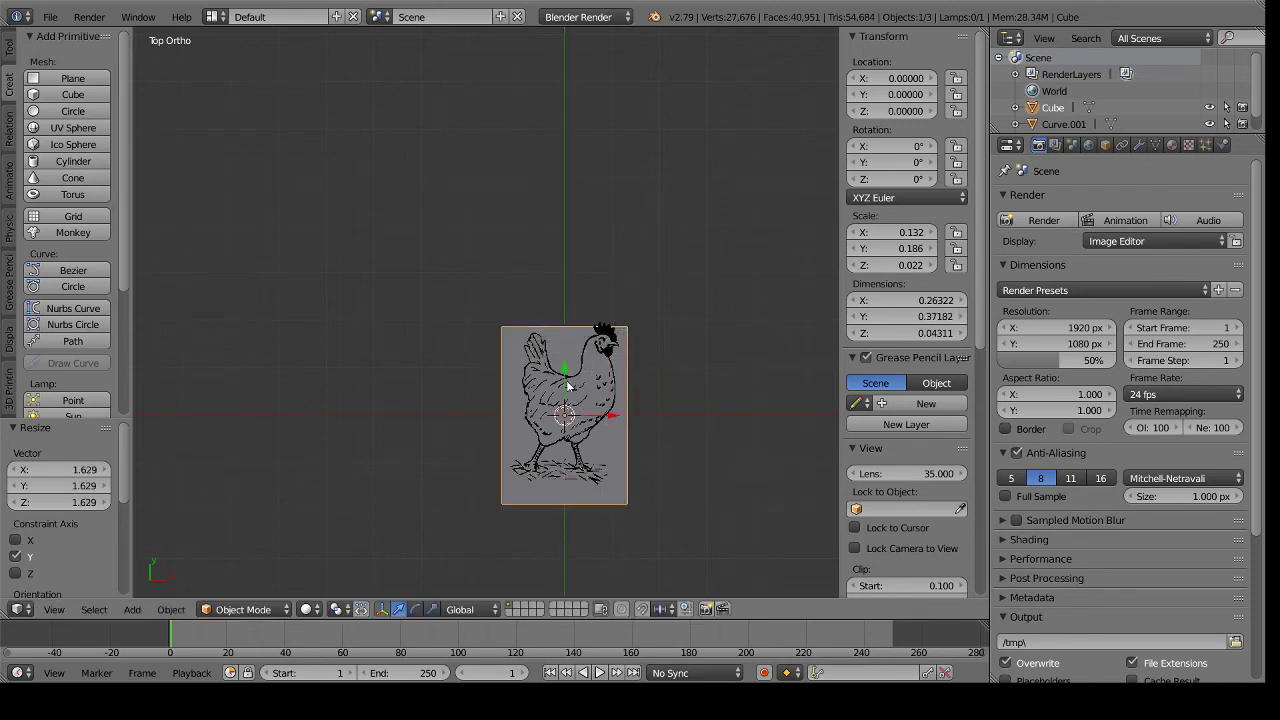
Centre the base plate under the chicken by shifting it to Y 0.021.
key("g")
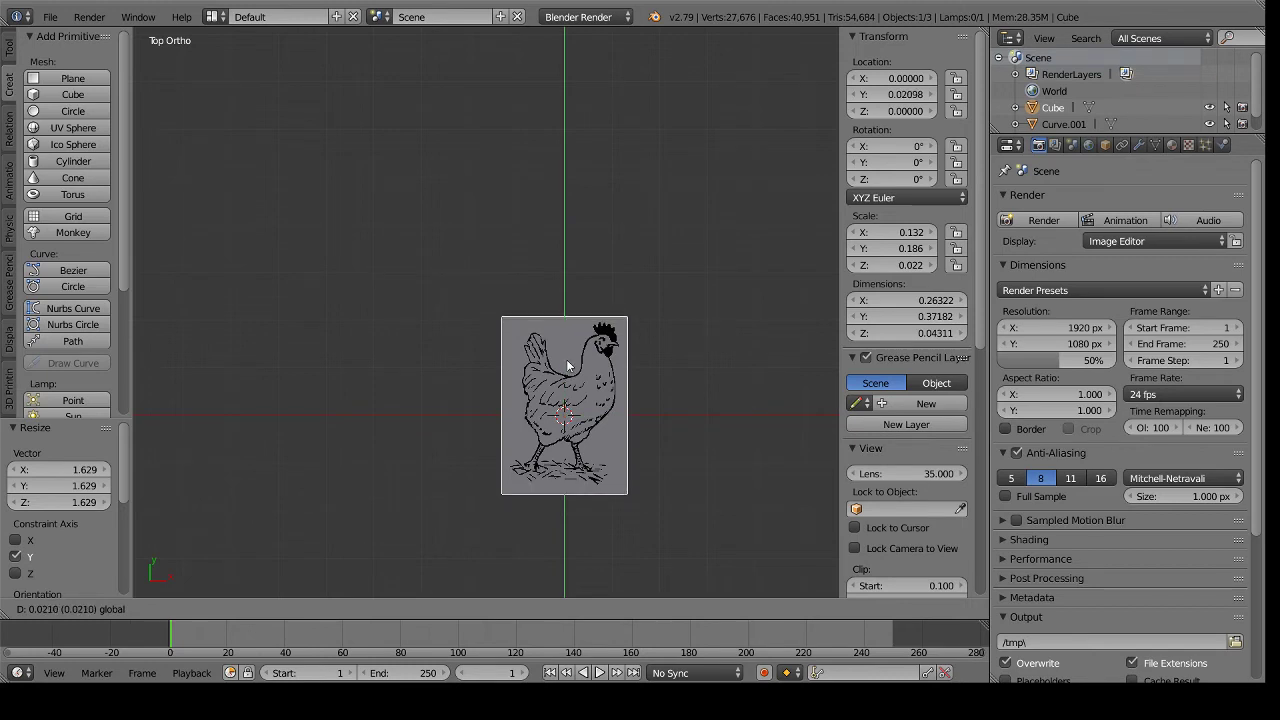
left_click(567, 366)
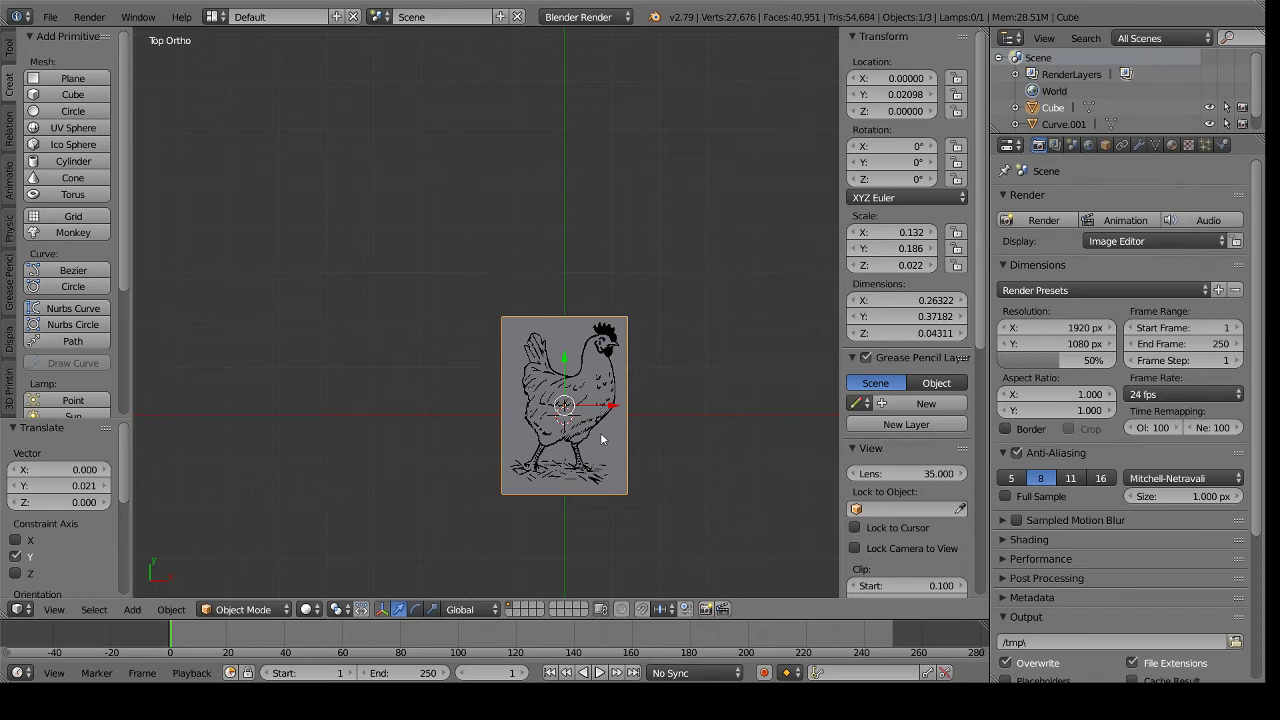
key("KP_1")
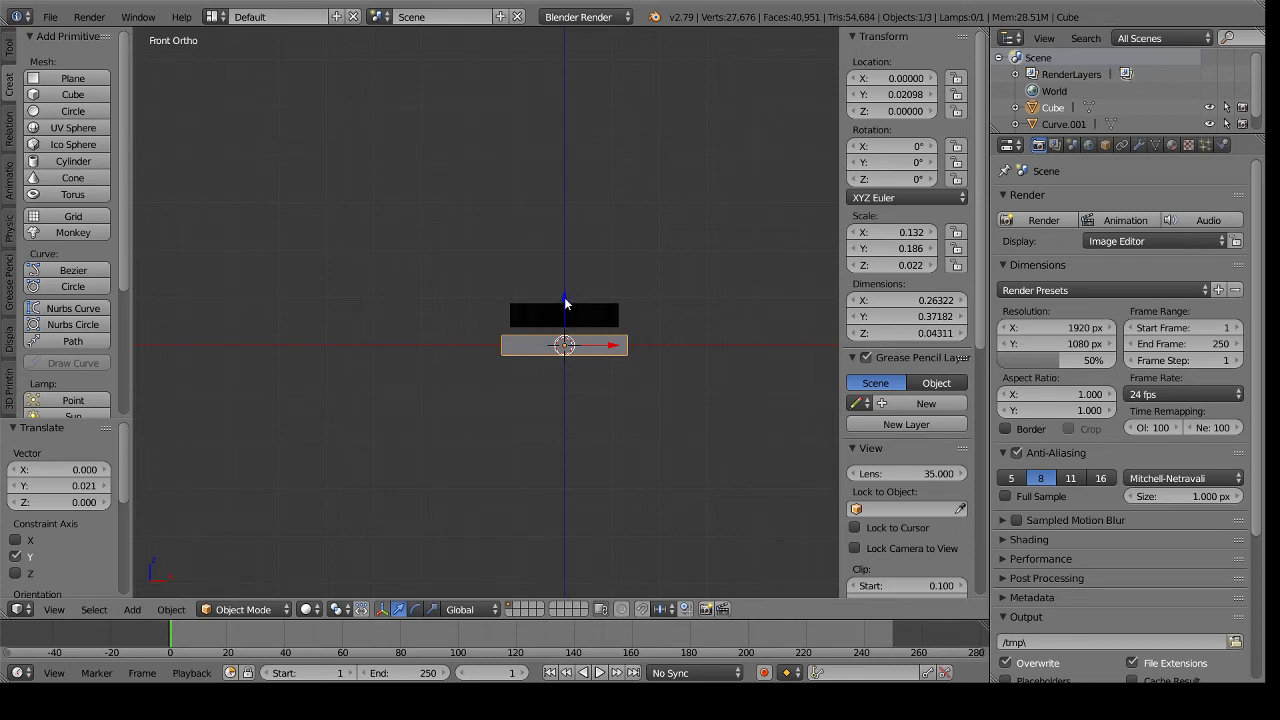
Raise the plate 0.022 along Z to the chicken's underside, checking coverage from above.
key("g")
key("z")
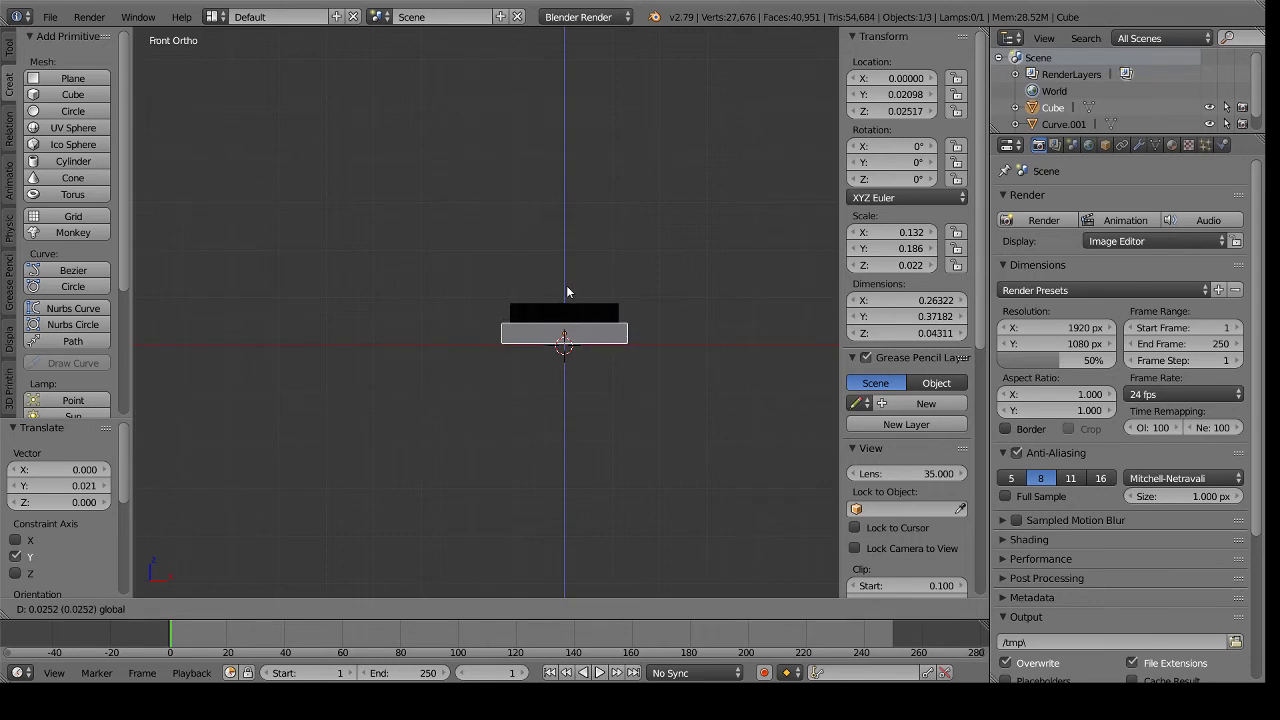
left_click(566, 286)
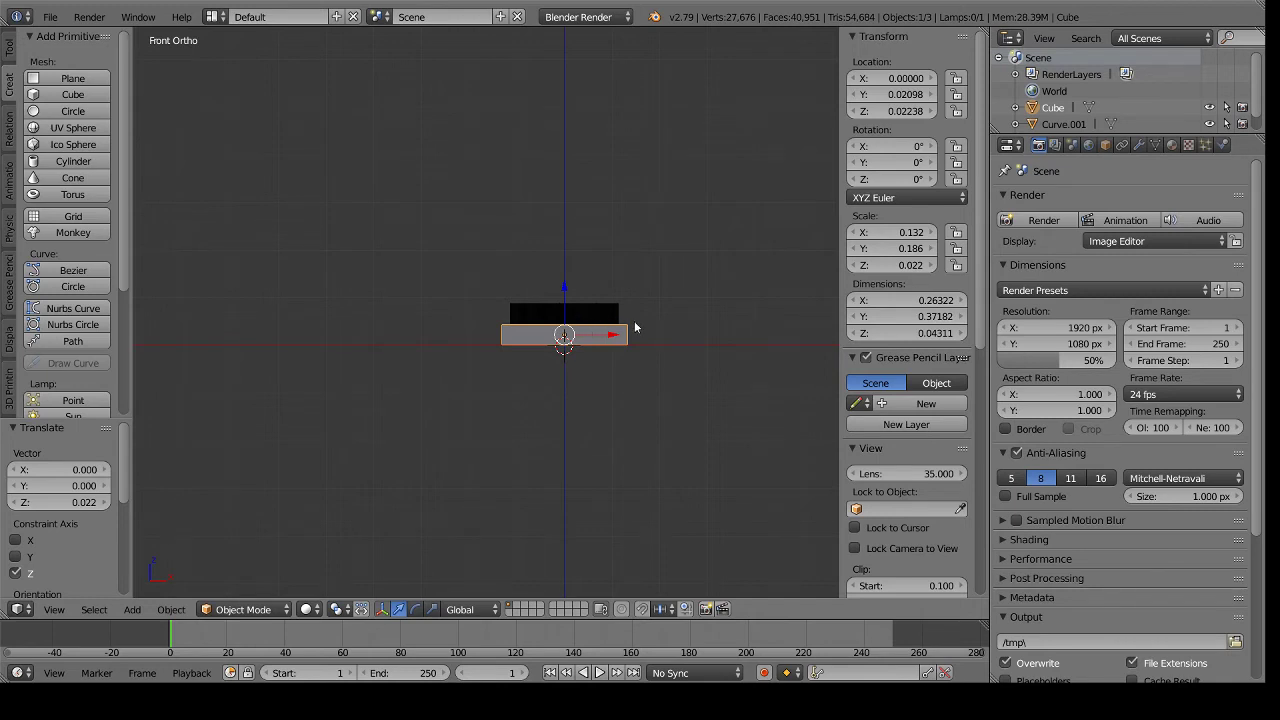
key("KP_7")
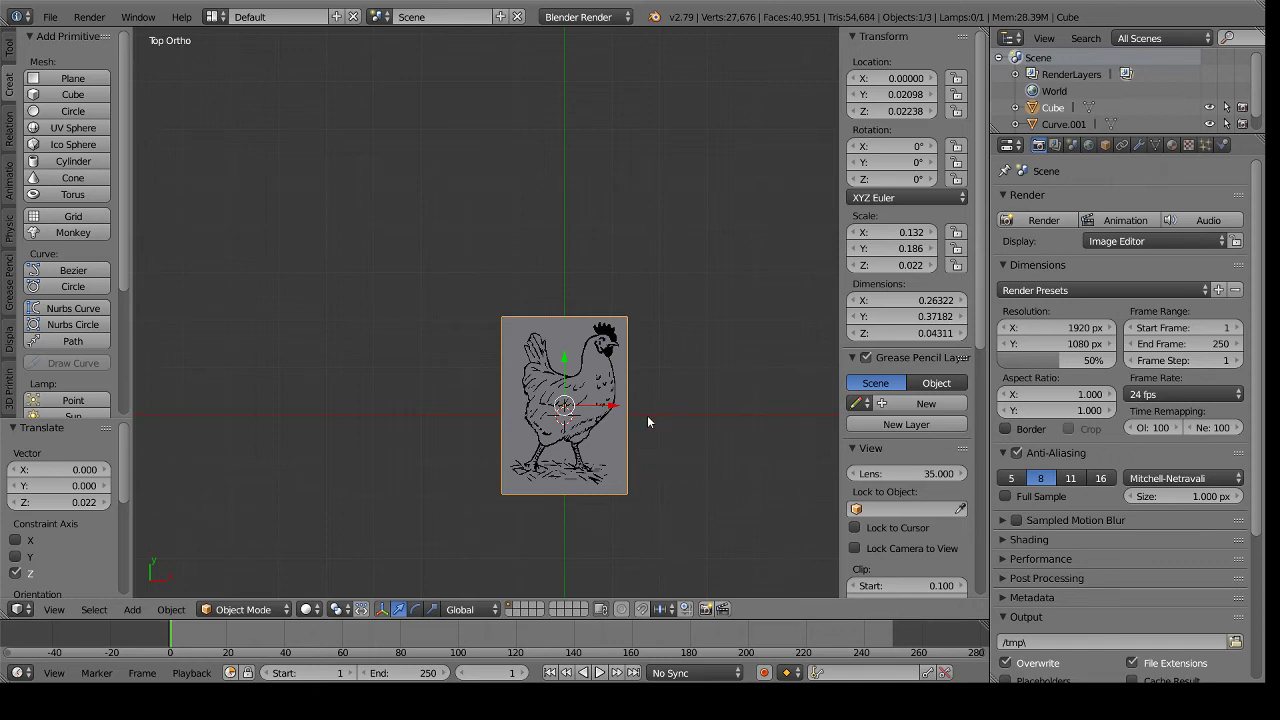
key("KP_1")
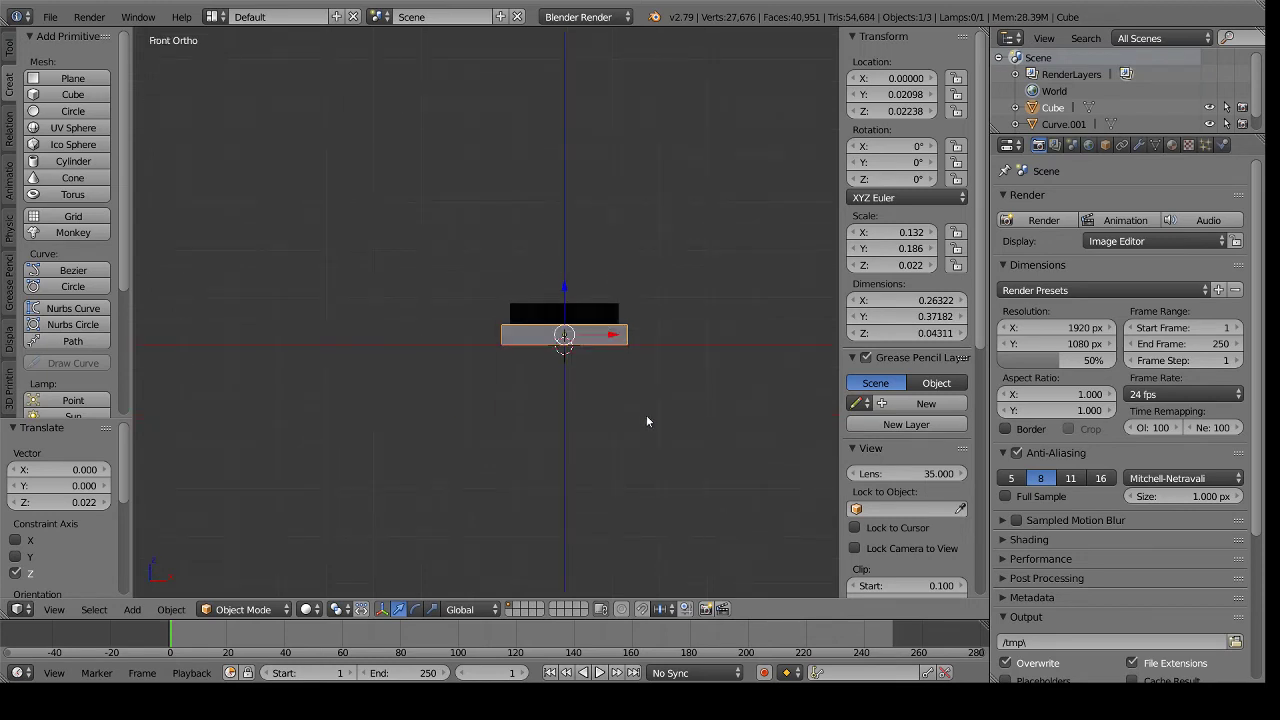
right_click(576, 316)
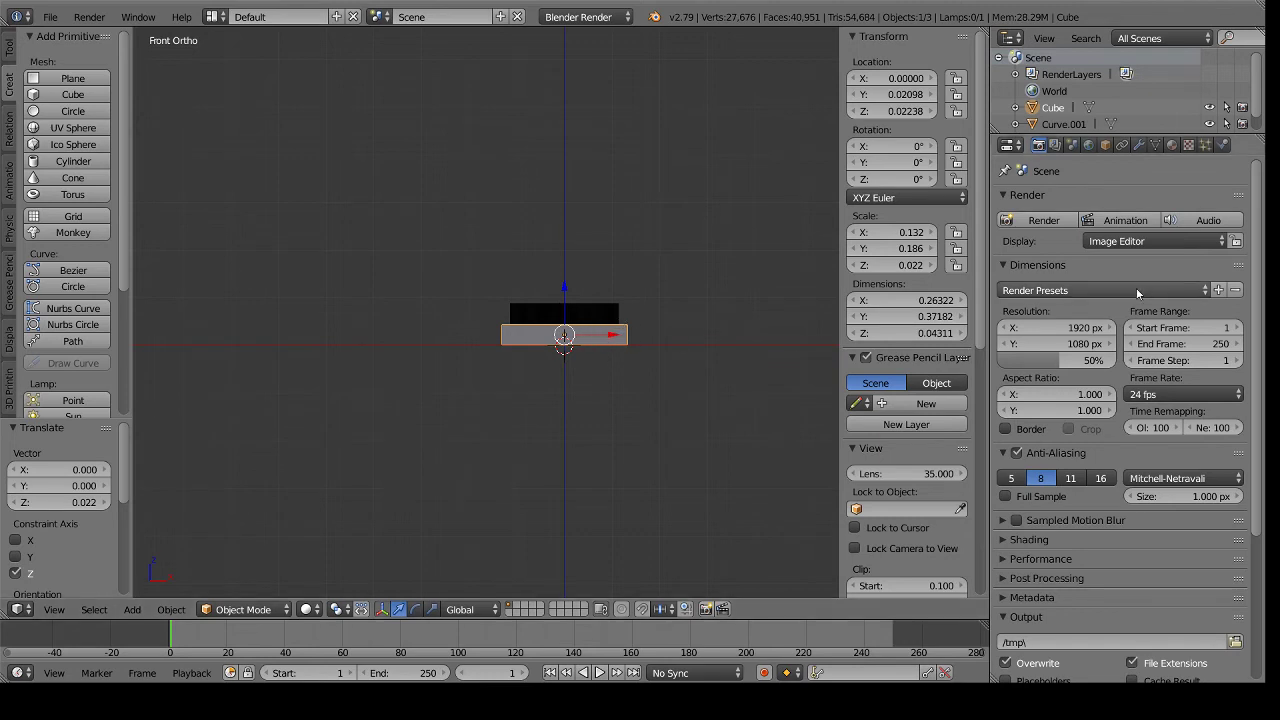
Add a Union Boolean modifier targeting Curve.001 to the plate and apply it.
left_click(1138, 146)
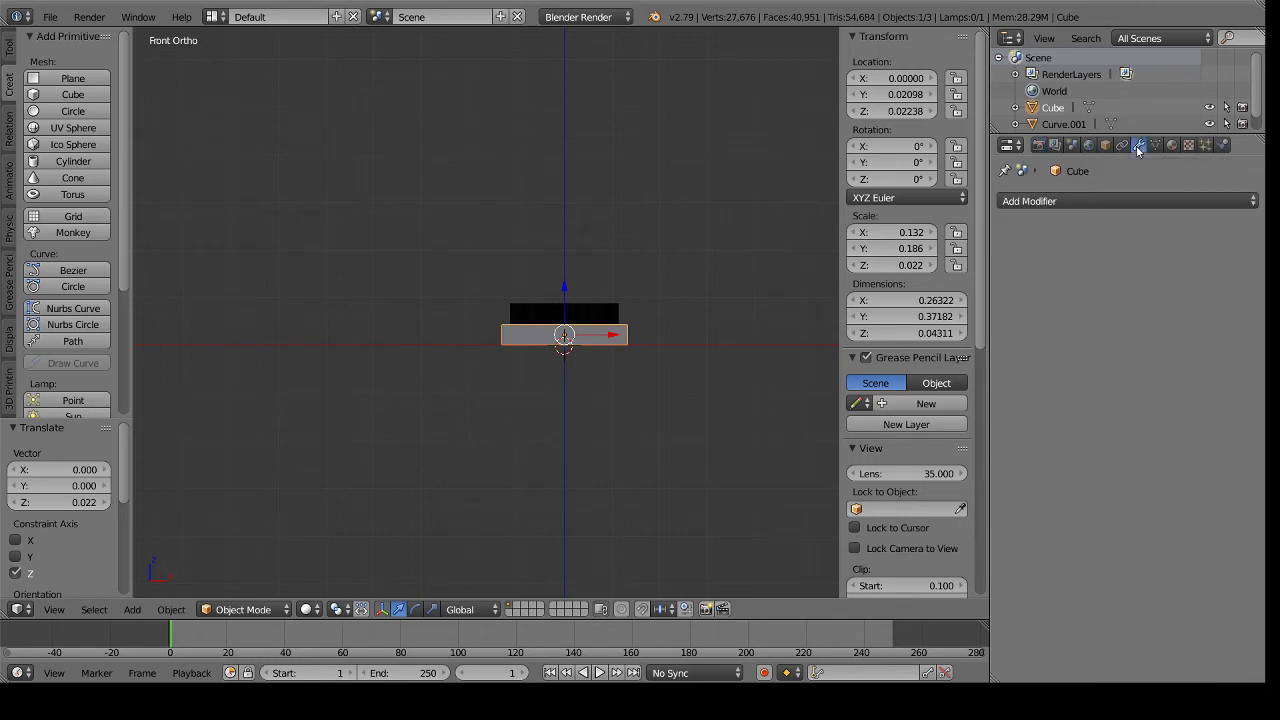
left_click(1120, 201)
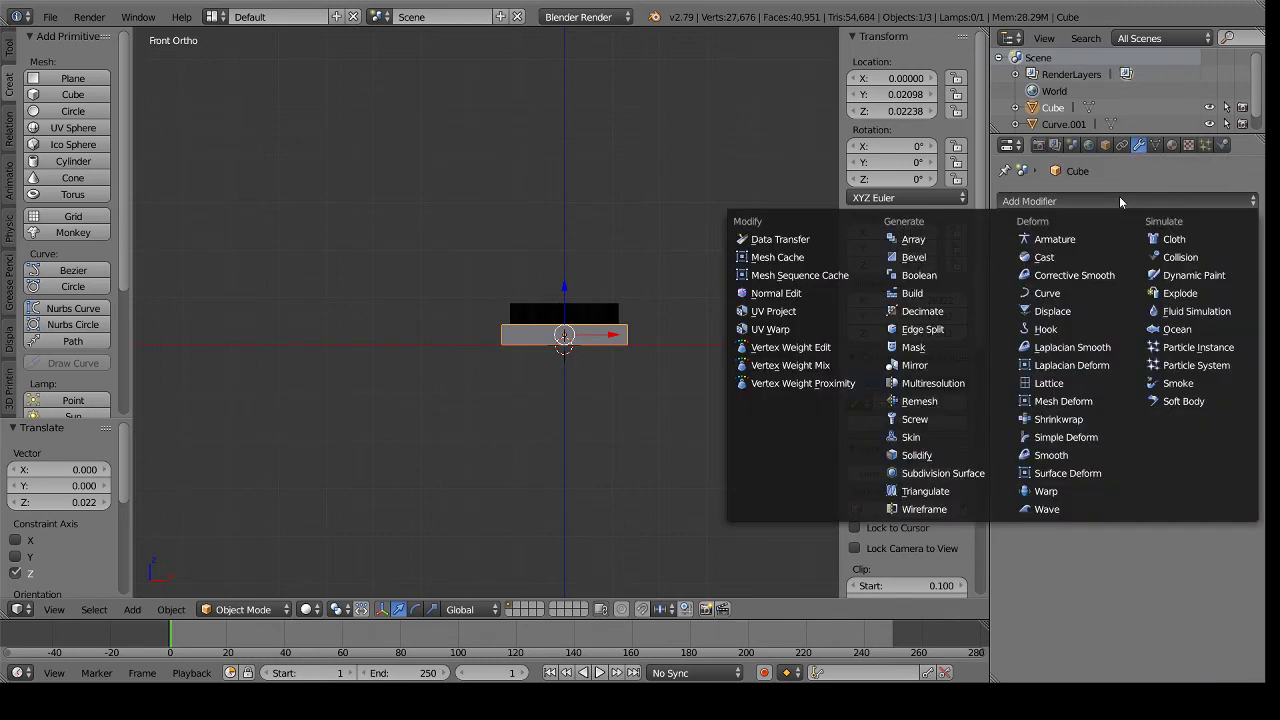
left_click(947, 279)
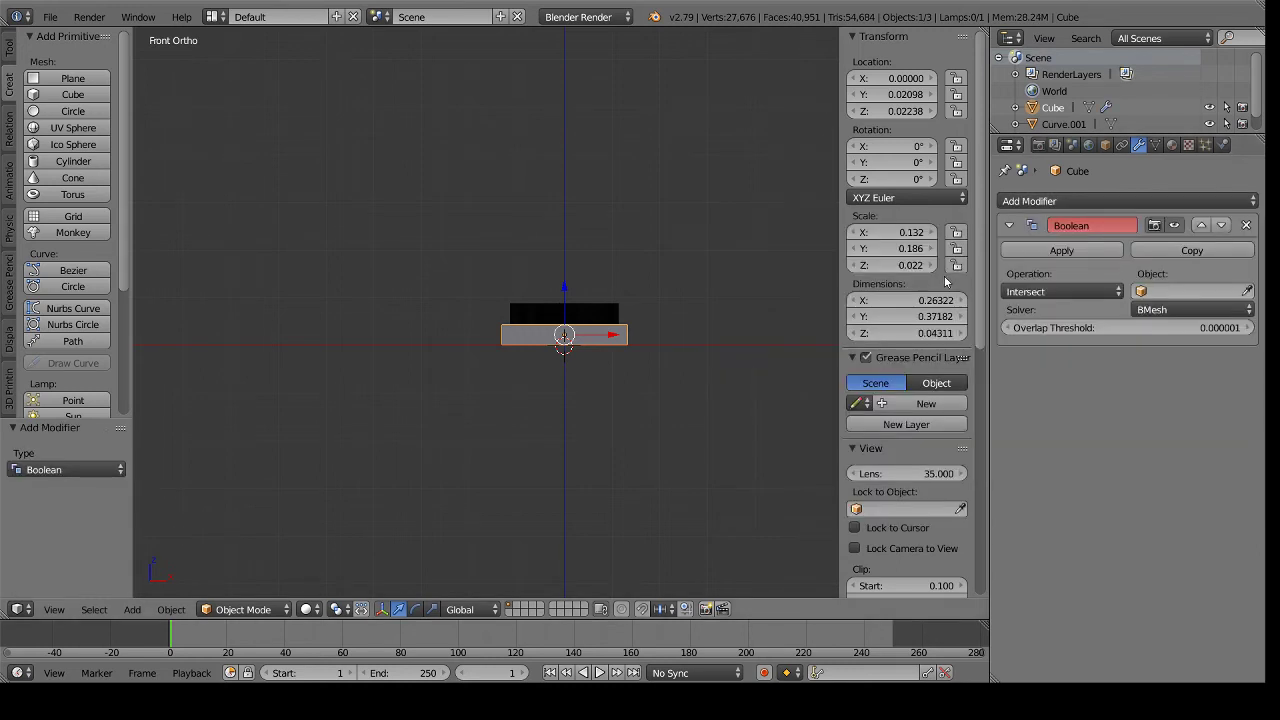
left_click(1074, 291)
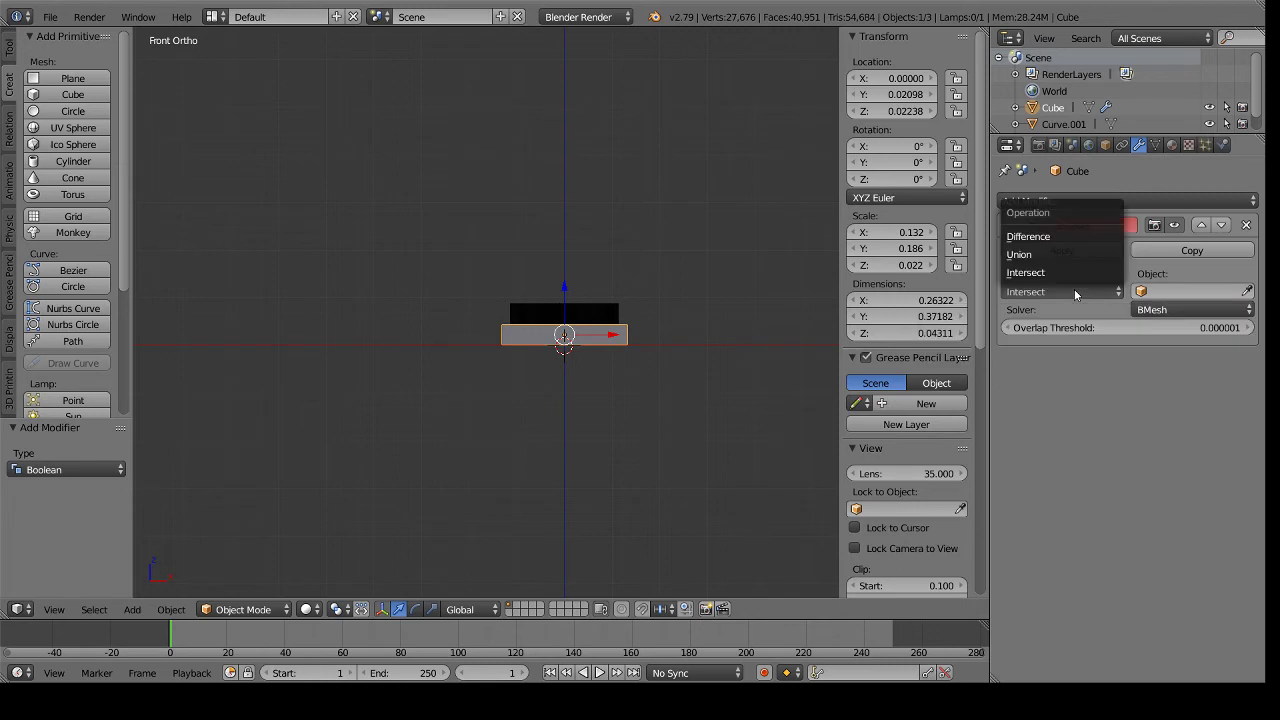
left_click(1032, 255)
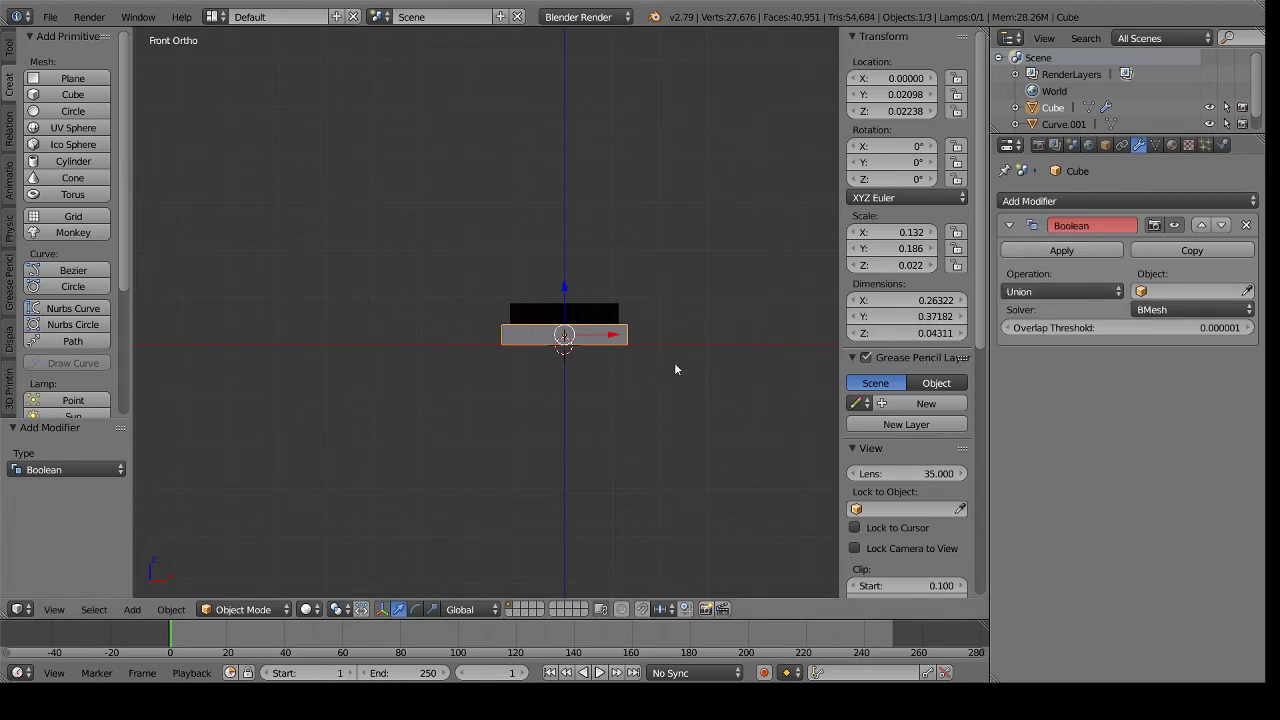
left_click(1196, 292)
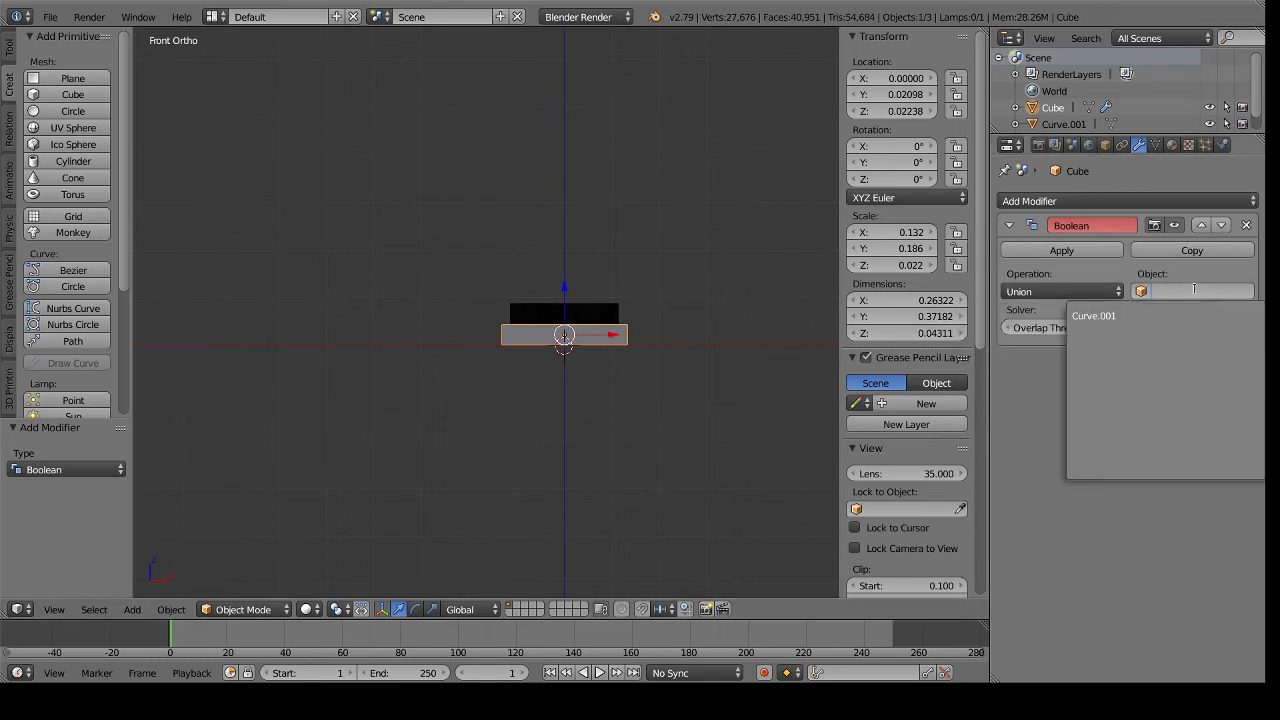
left_click(1142, 316)
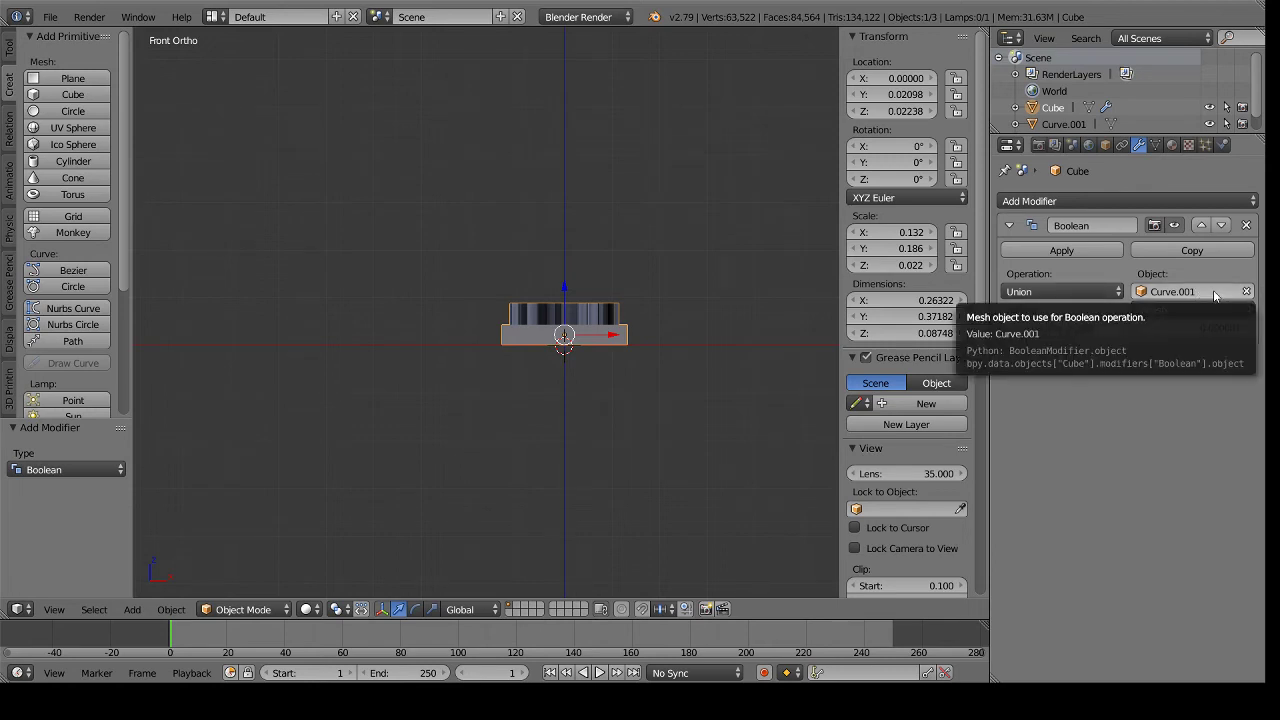
left_click(1052, 252)
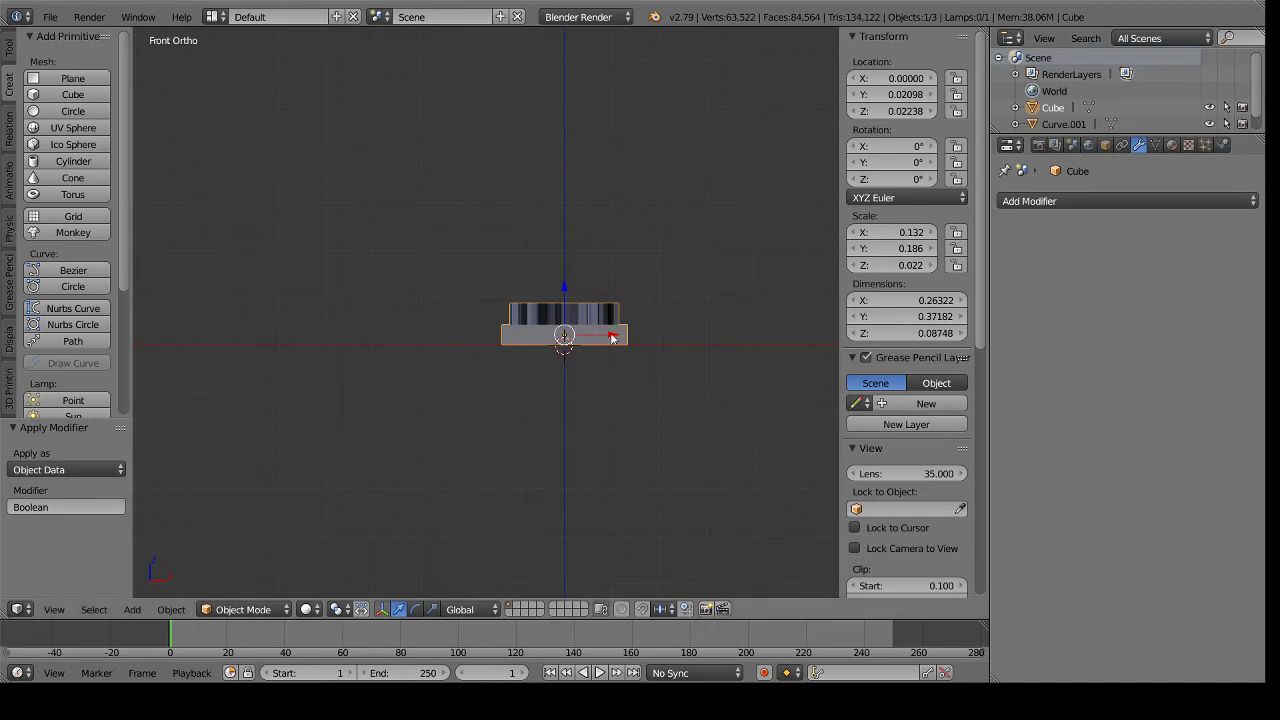
Move the fused stamp aside and delete the leftover black Curve.001 object.
left_click_drag(612, 338, 475, 323)
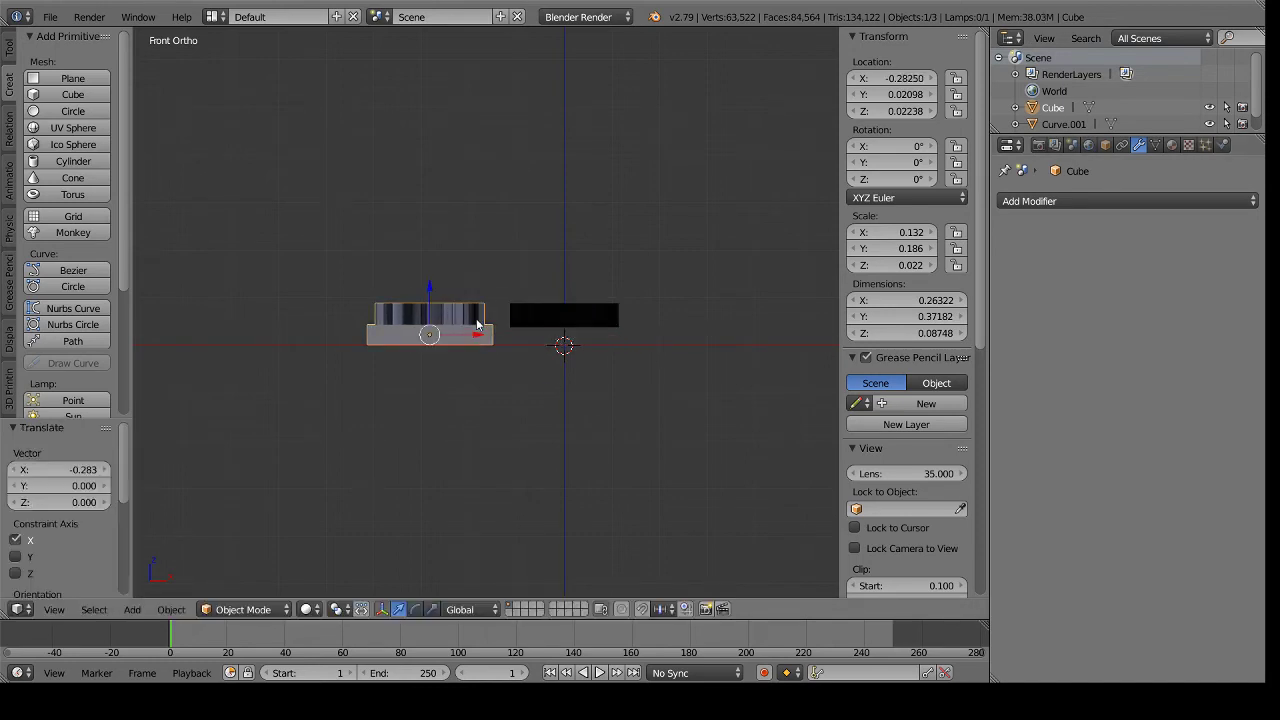
middle_click_drag(586, 375, 585, 496)
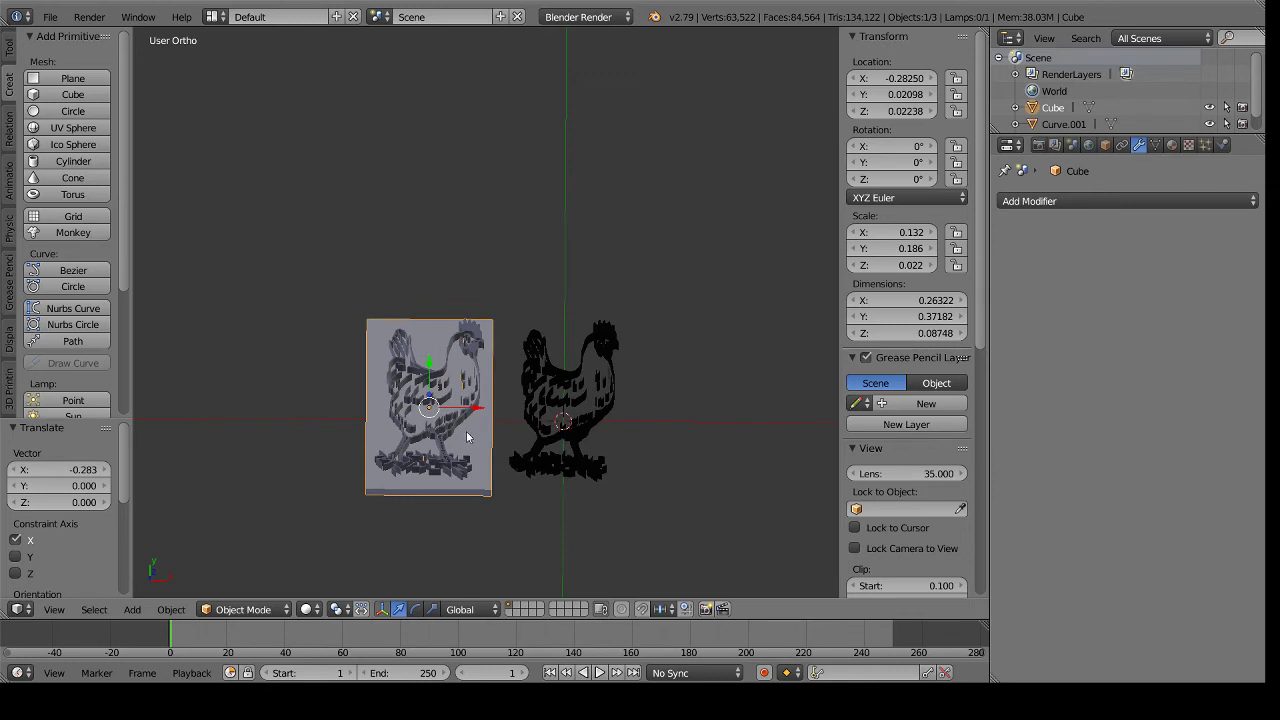
right_click(581, 376)
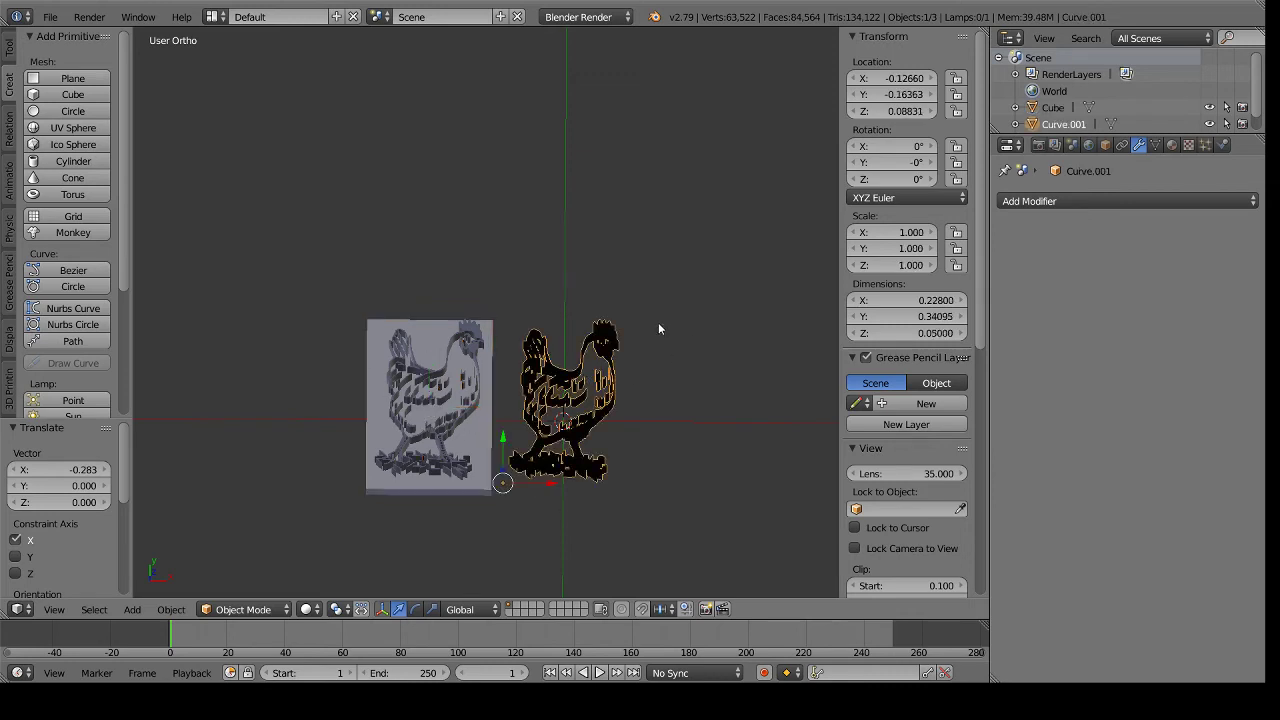
right_click(1071, 126)
left_click(1014, 181)
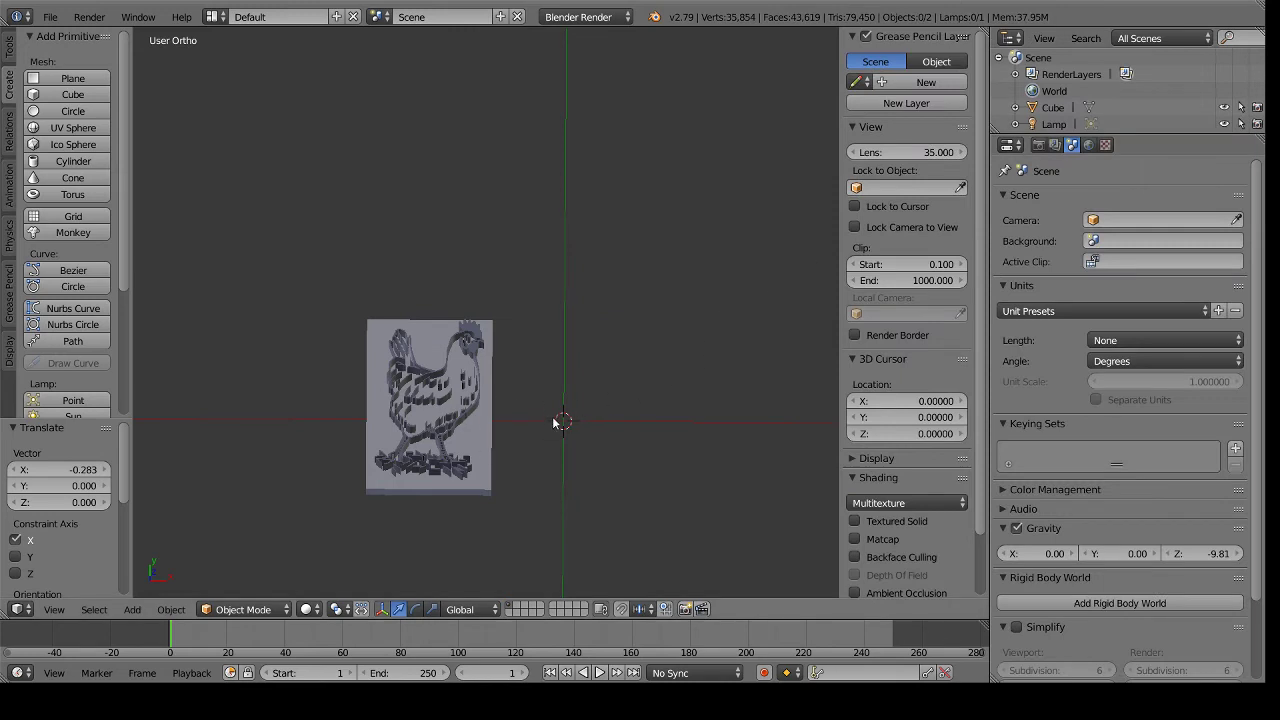
Select the stamp base and start moving it back along X.
key("KP_1")
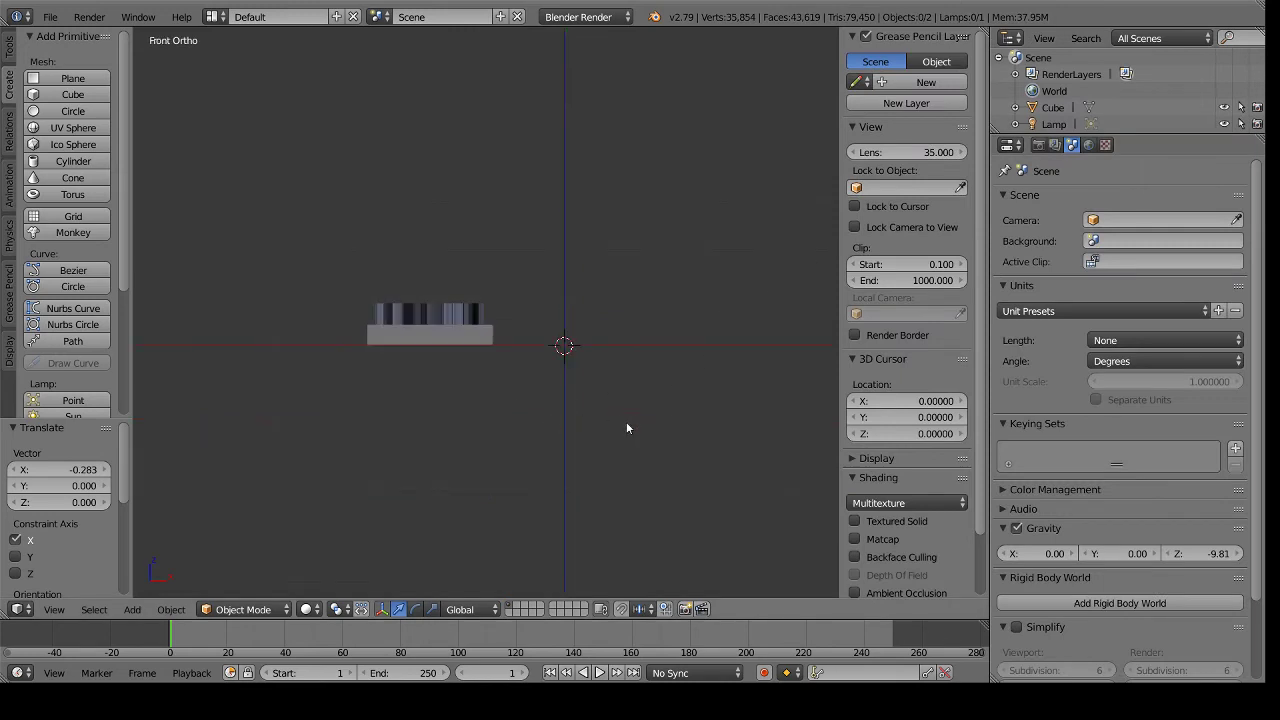
right_click(487, 326)
key("g")
key("x")
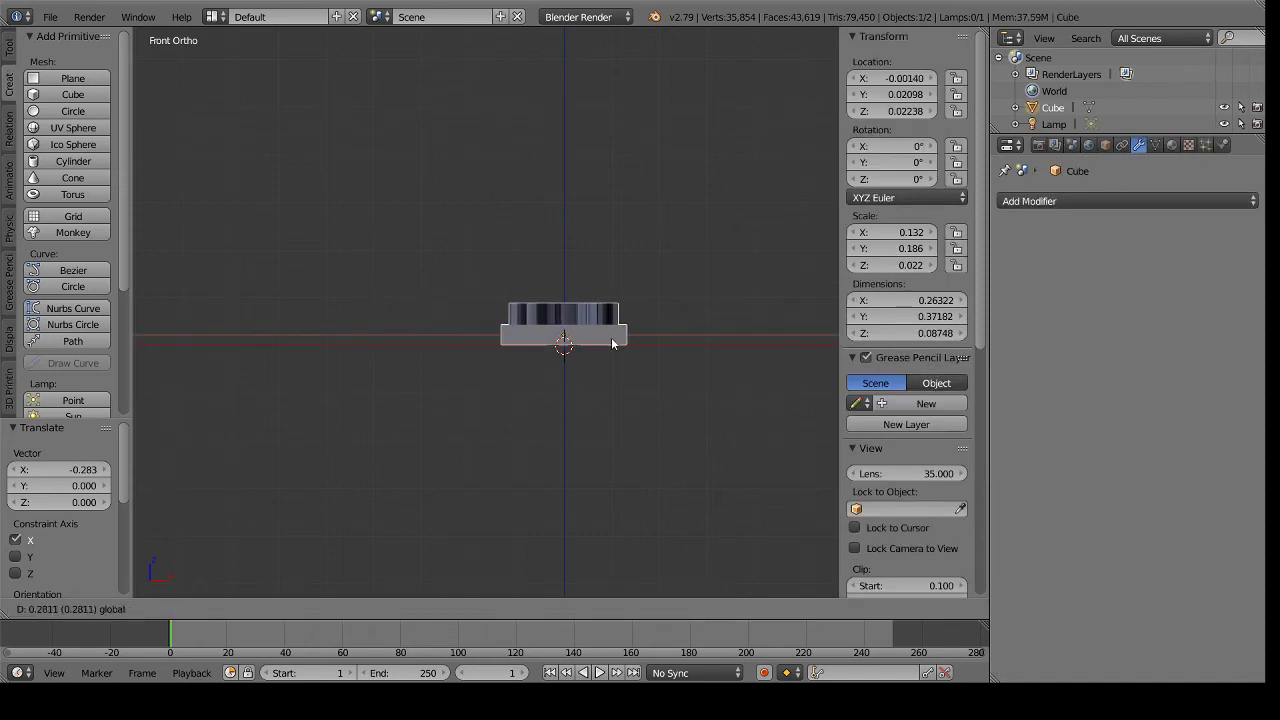
Centre the stamp at the origin and scale it up by about 1.946.
left_click(612, 343)
key("KP_7")
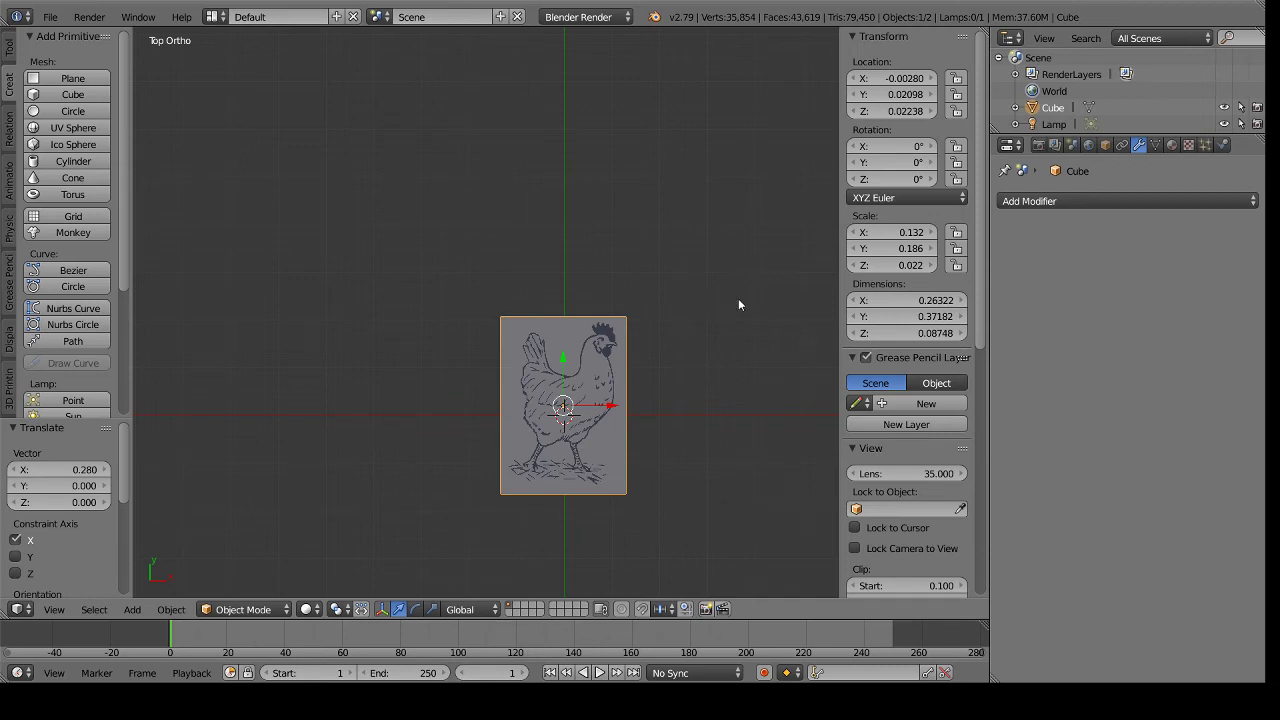
key("s")
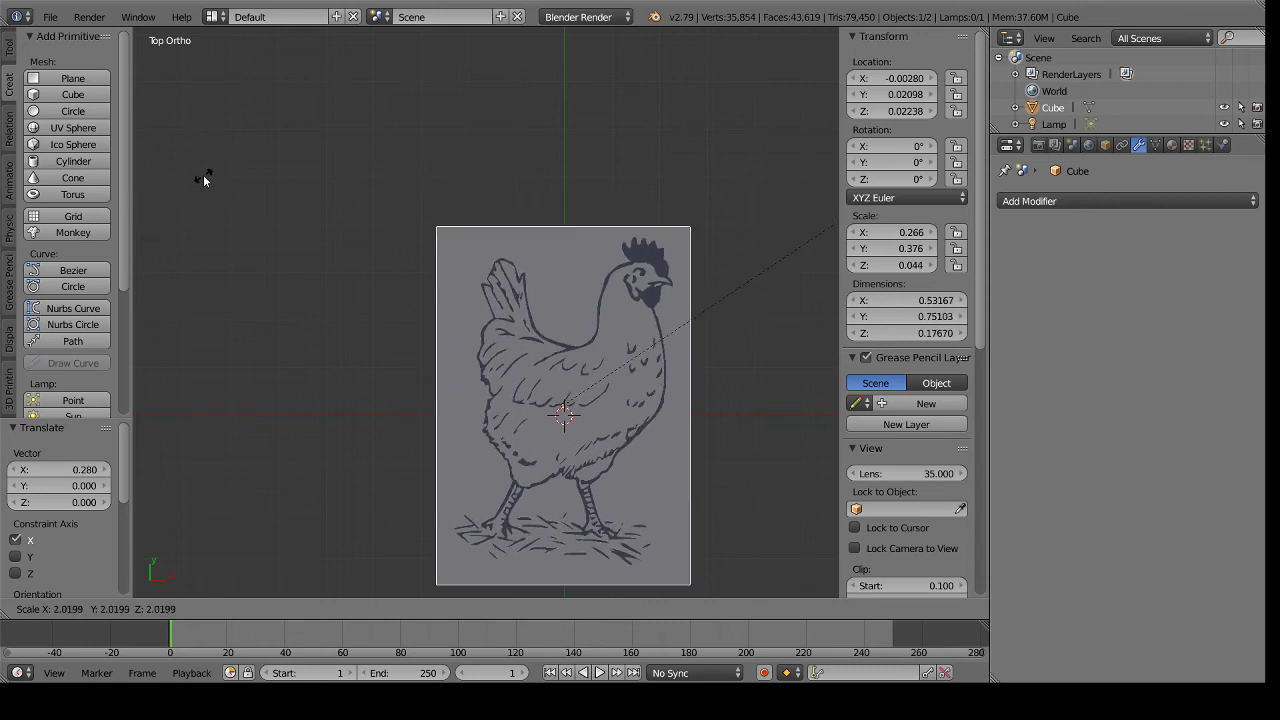
left_click(190, 182)
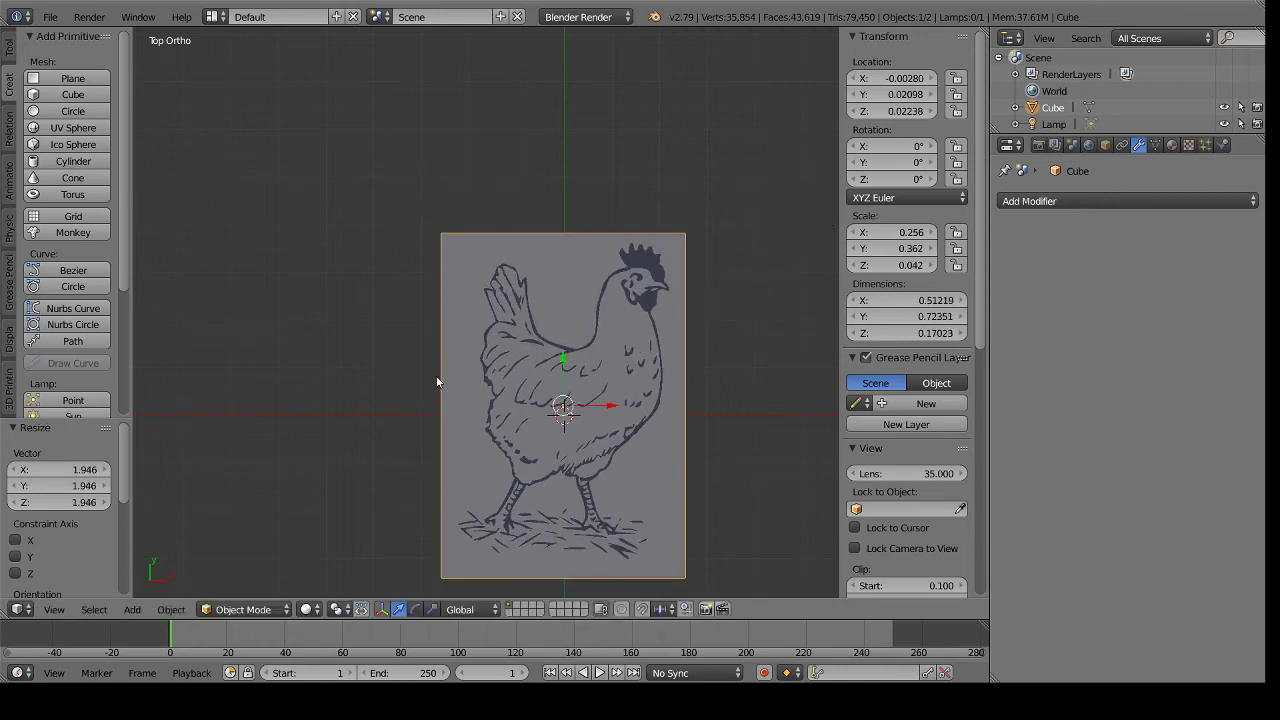
Inspect the raised chicken relief and the flat underside from top and bottom views.
middle_click_drag(674, 424, 673, 360)
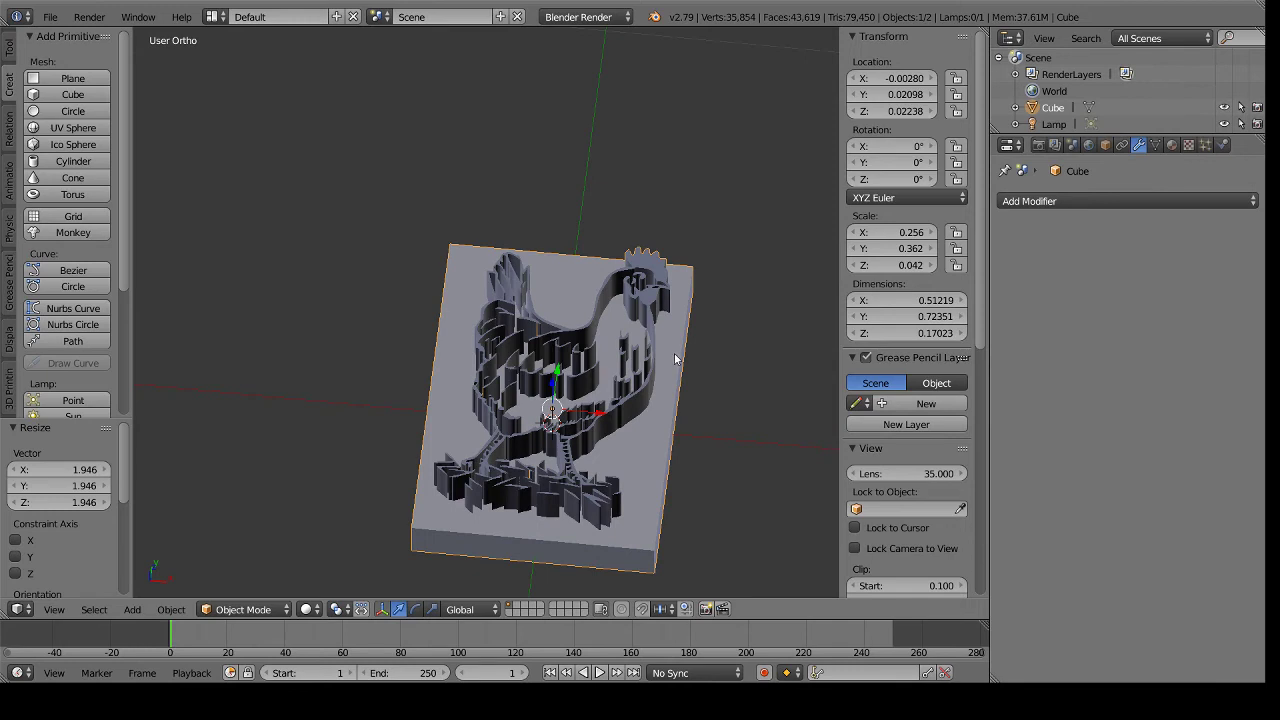
key("ctrl+KP_7")
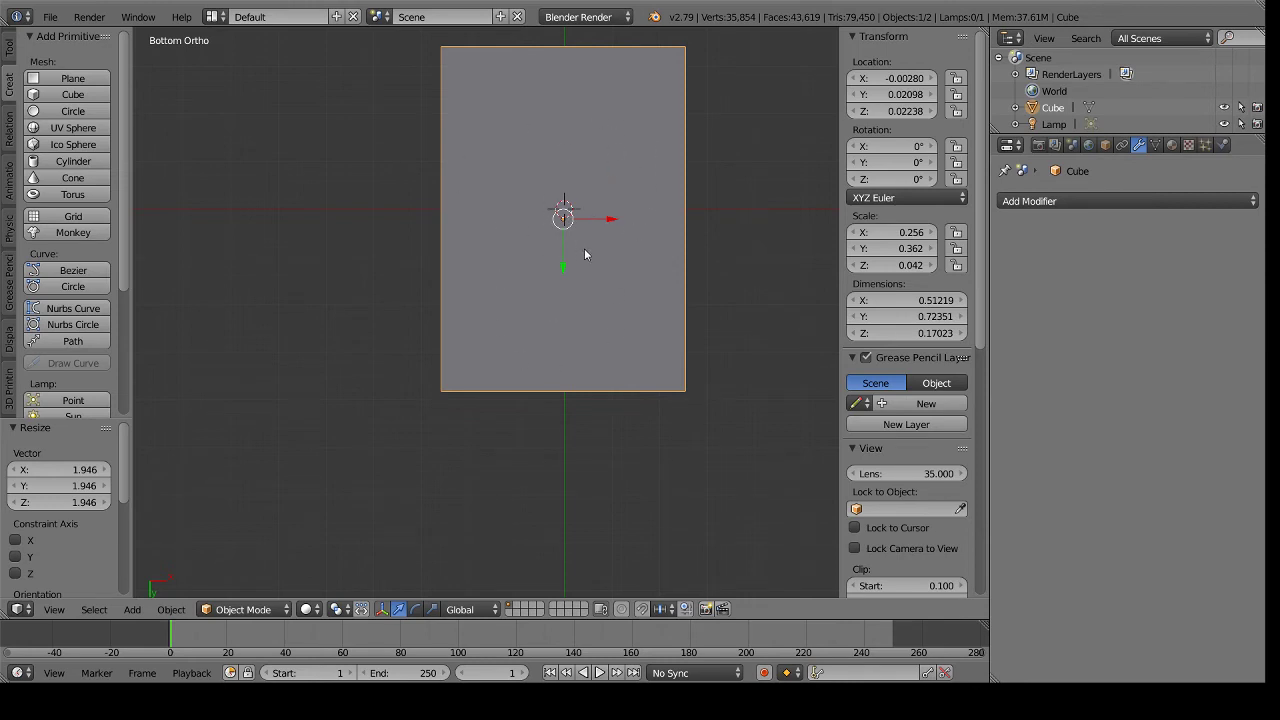
key("KP_7")
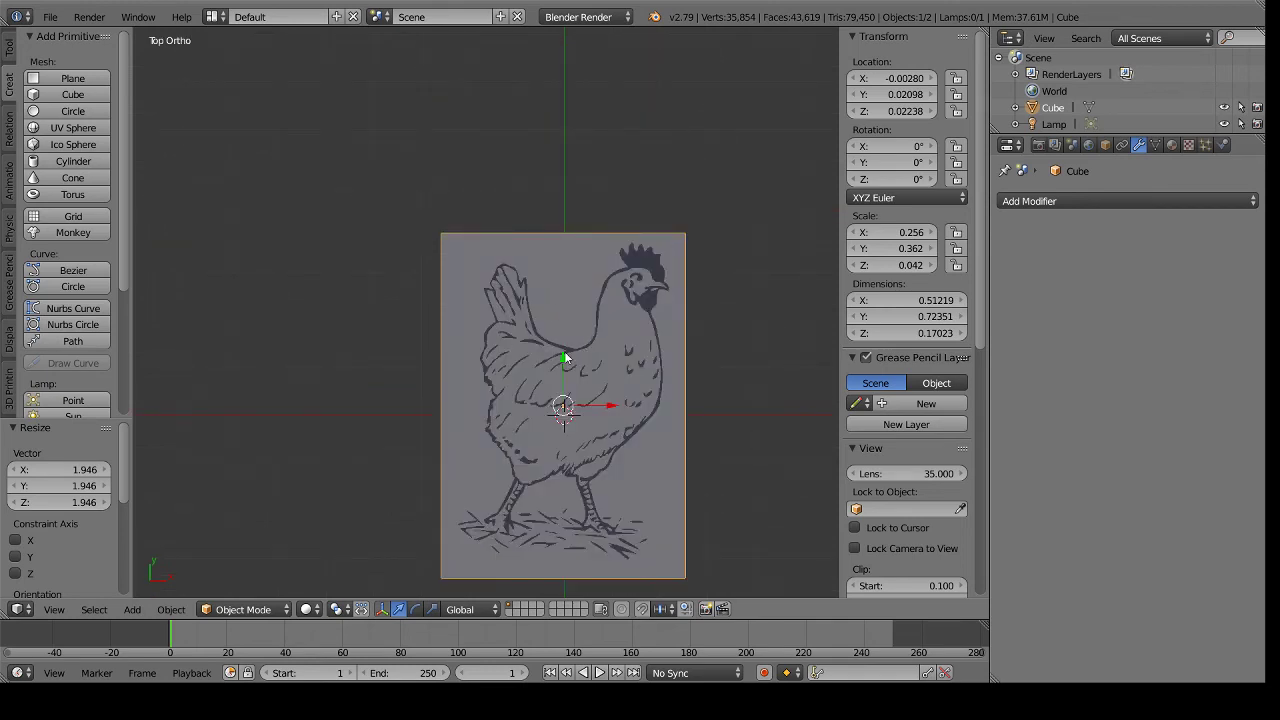
key("ctrl+KP_7")
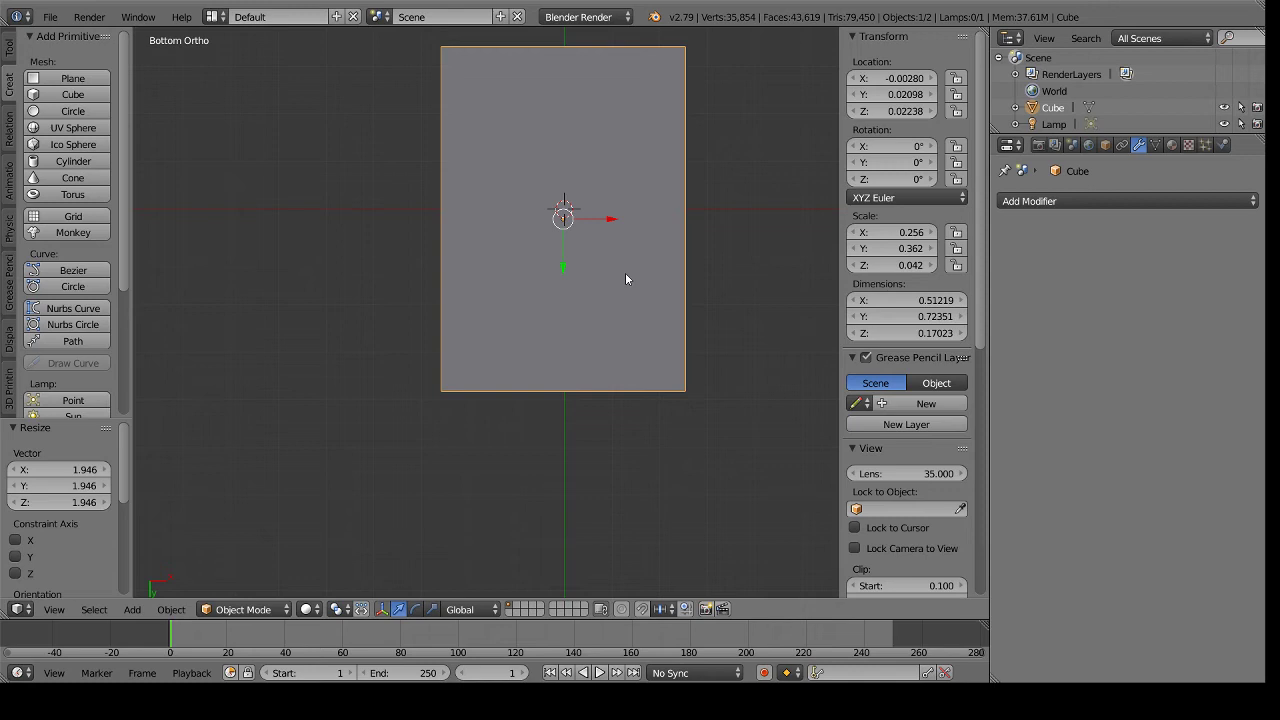
key("KP_7")
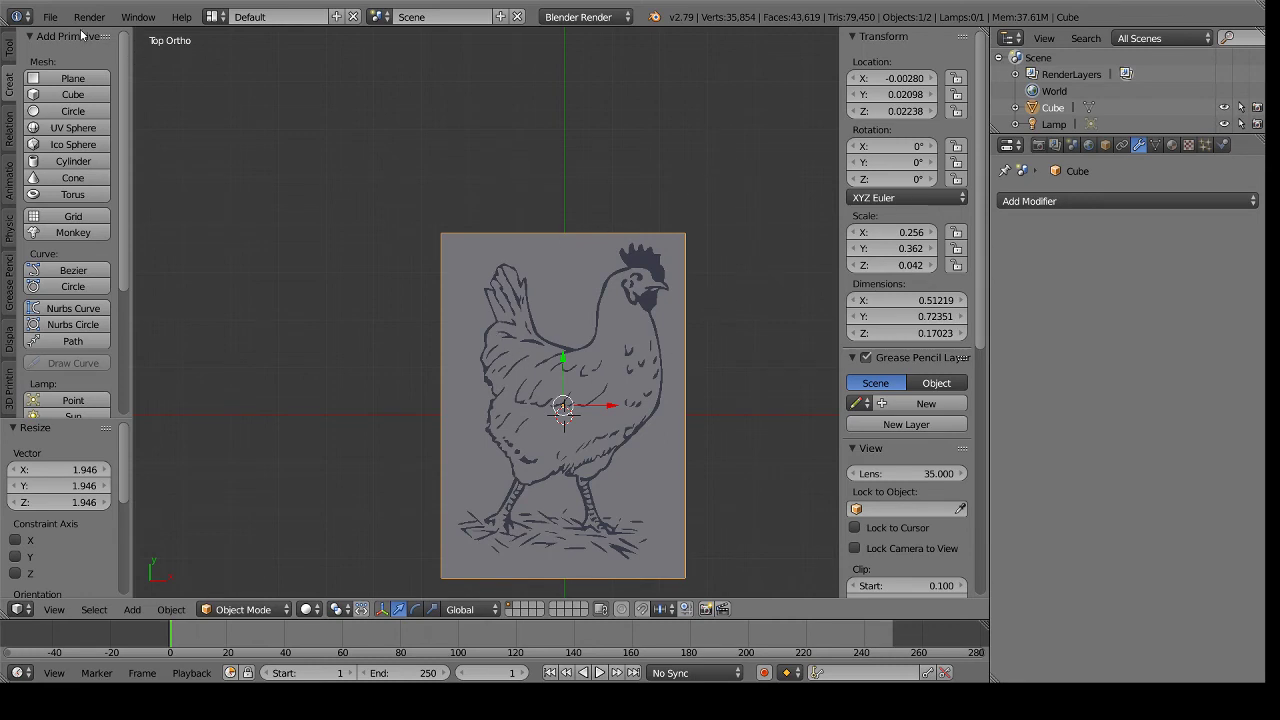
Save the scene as ChickenStamp.blend, replacing untitled.blend, in the Stamps & Stencils folder.
left_click(50, 17)
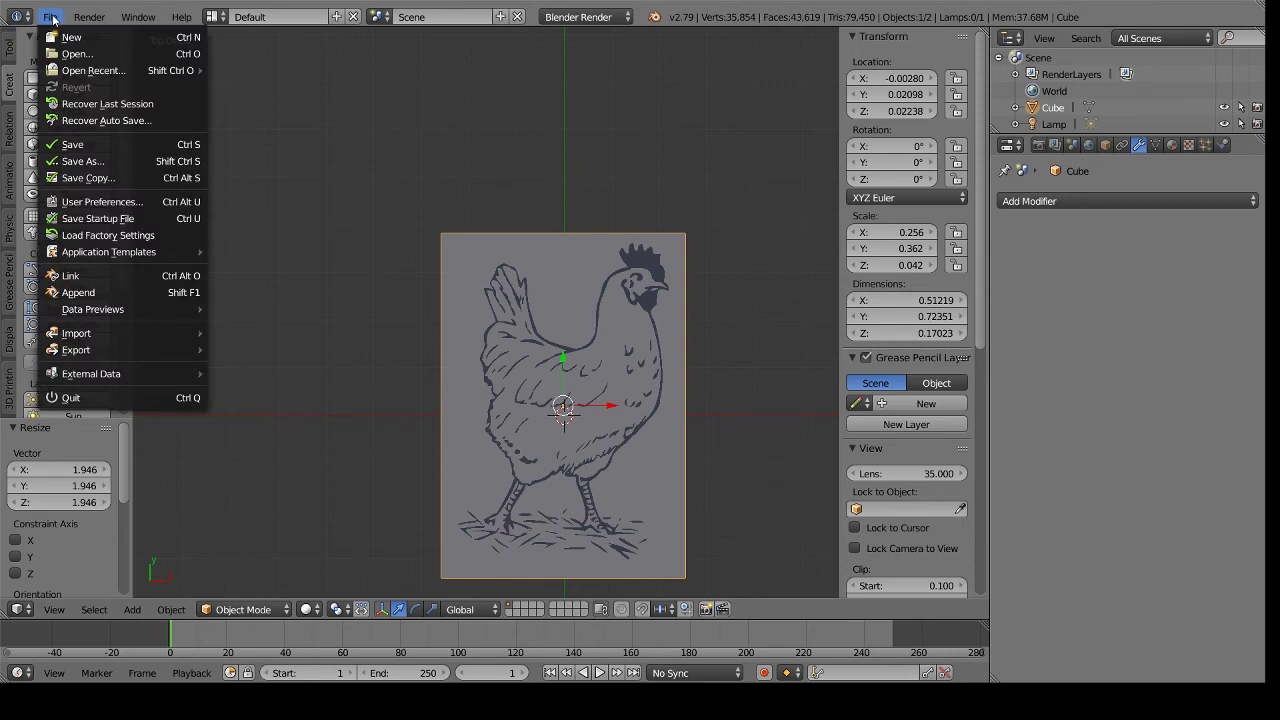
left_click(106, 162)
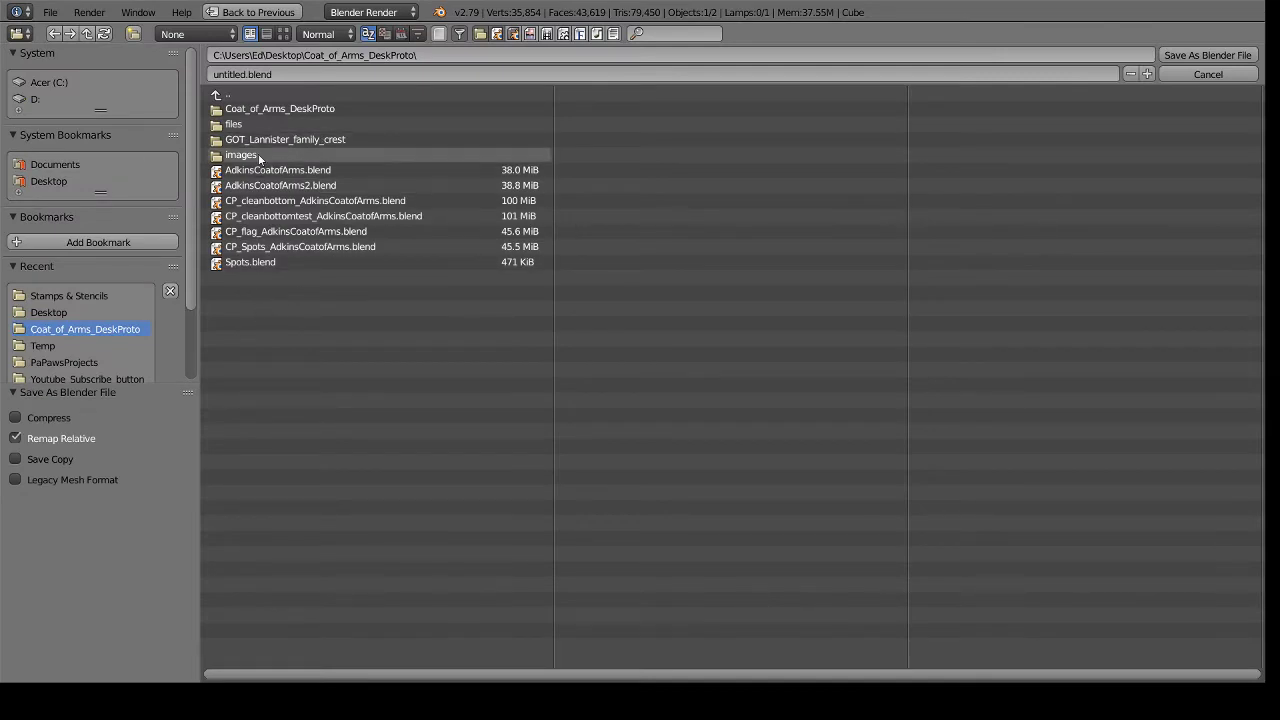
double_click(52, 296)
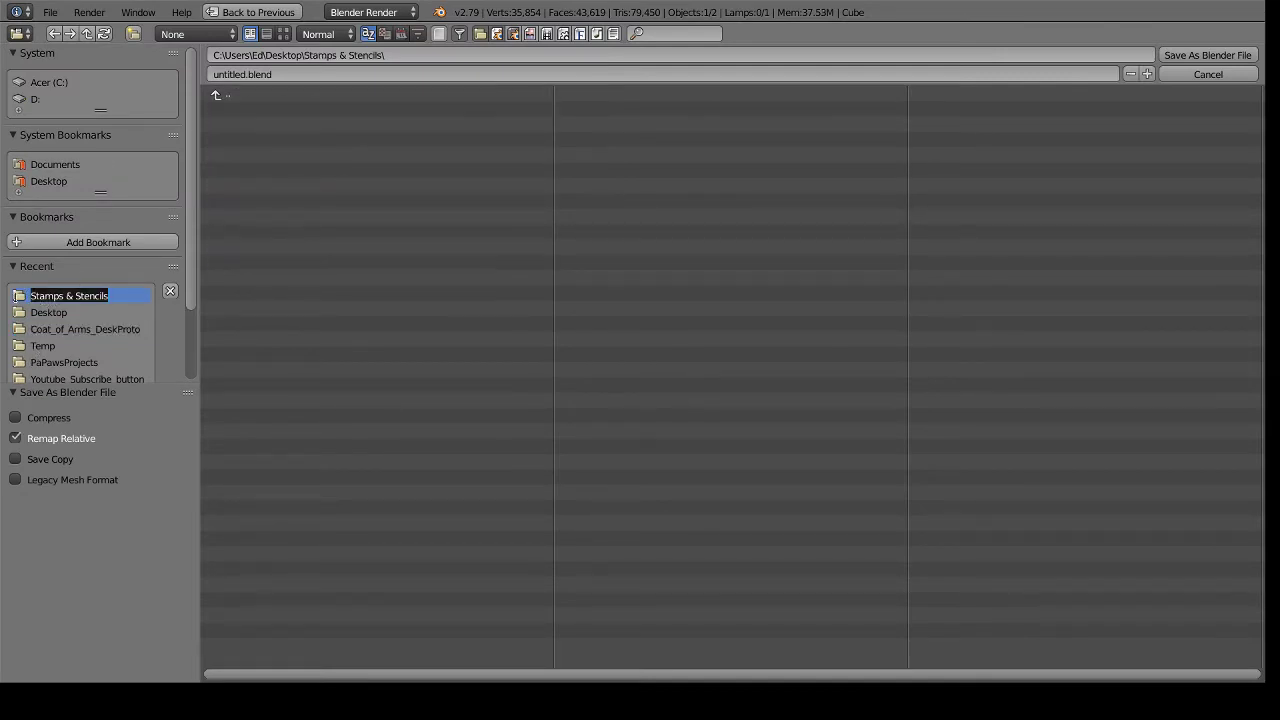
left_click(27, 295)
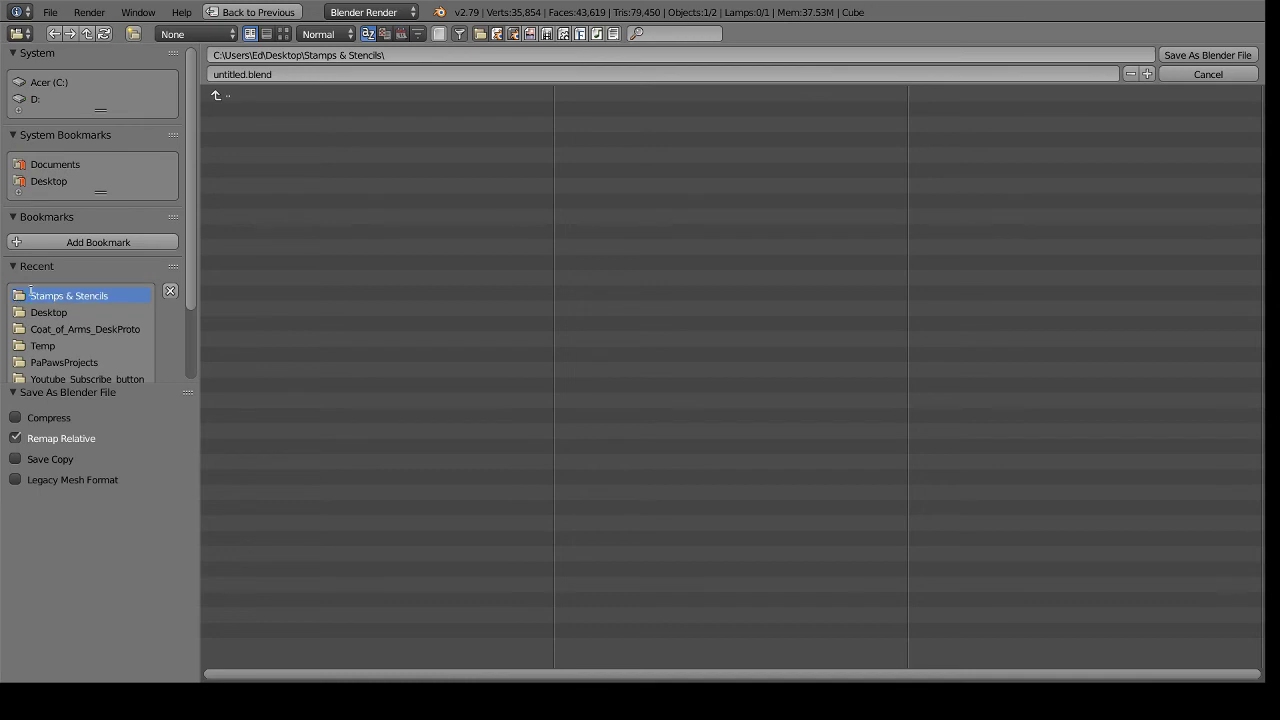
left_click(240, 74)
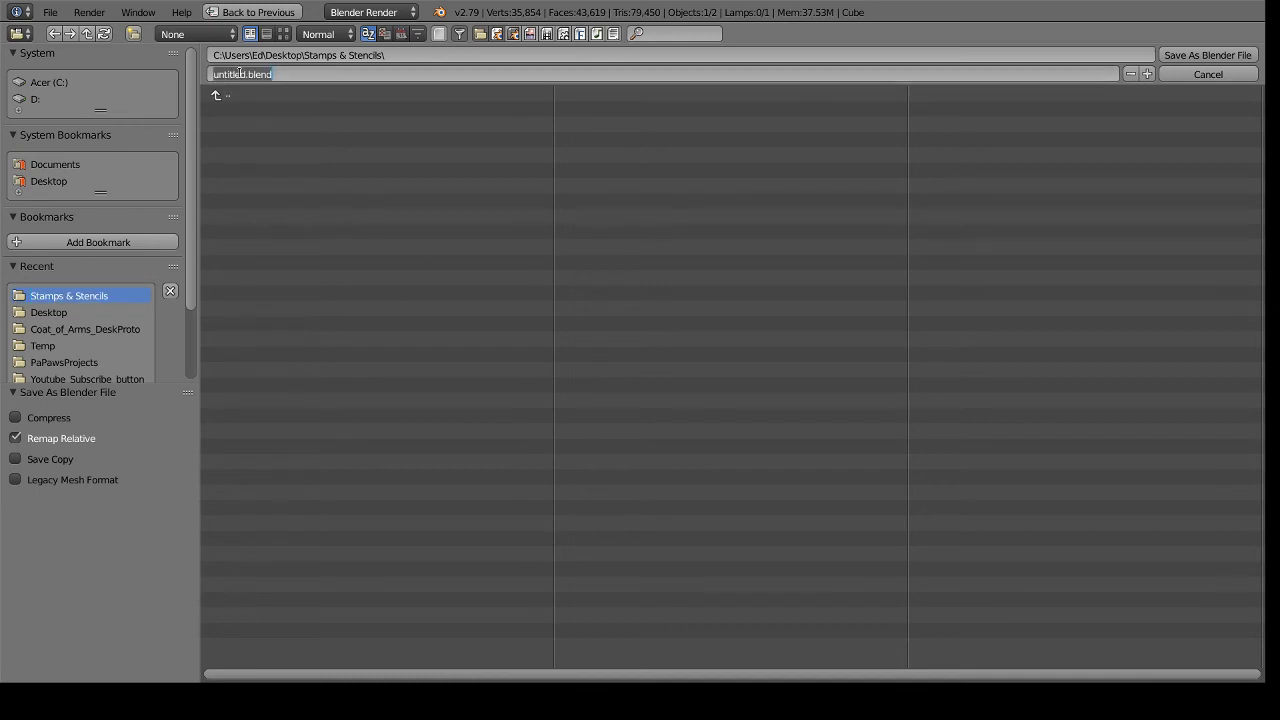
left_click_drag(240, 74, 180, 72)
type("Chicke")
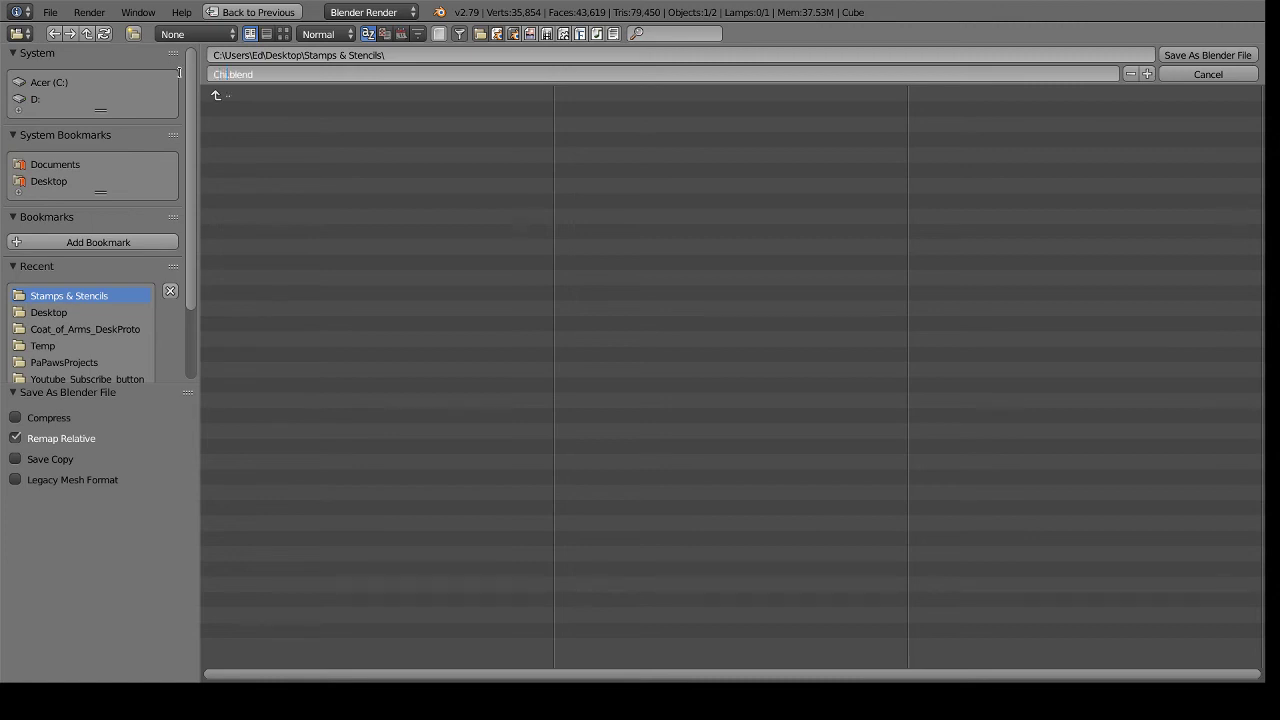
type("nStamp")
key("Return")
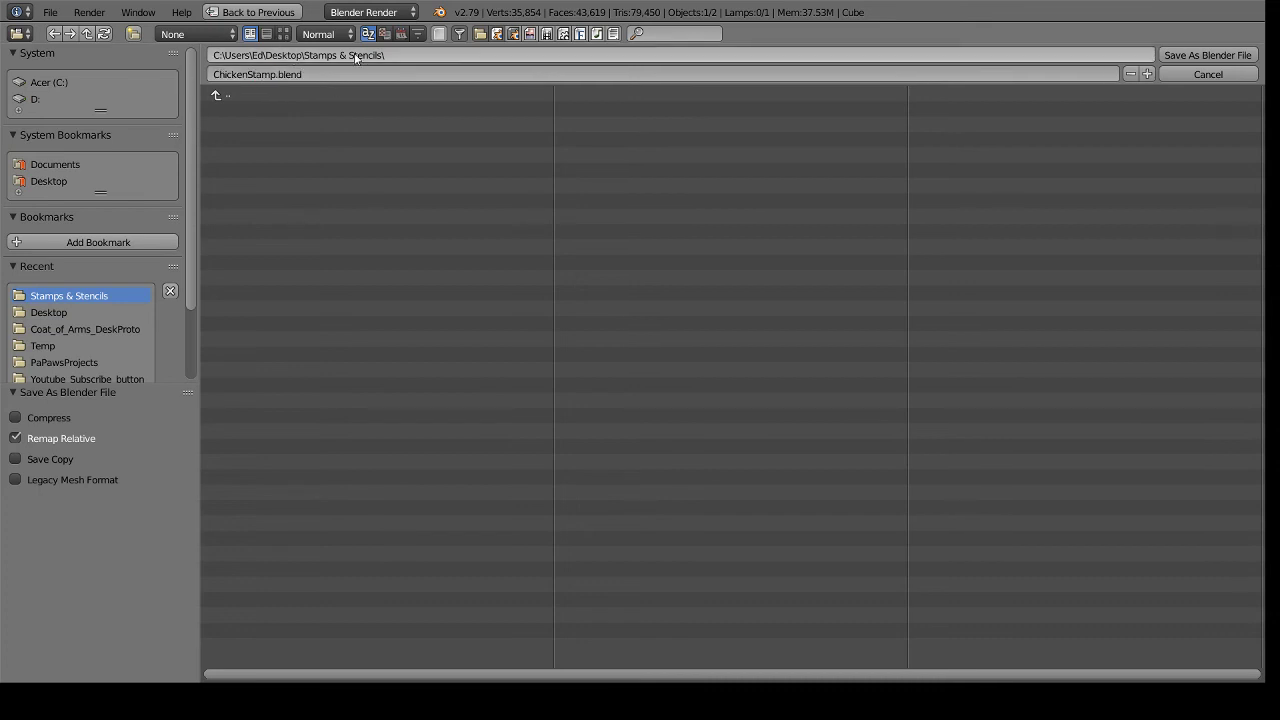
left_click(1203, 55)
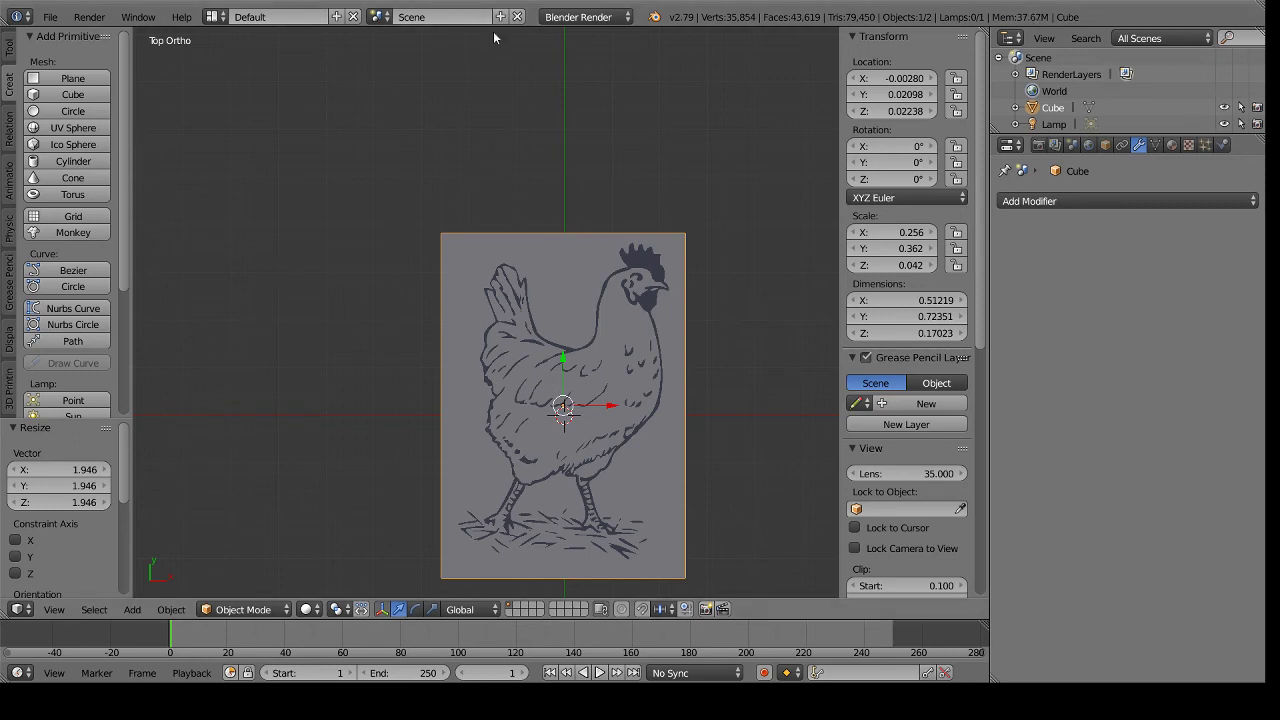
Export the stamp in STL format as ChickenStamp.stl to Stamps & Stencils.
left_click(50, 17)
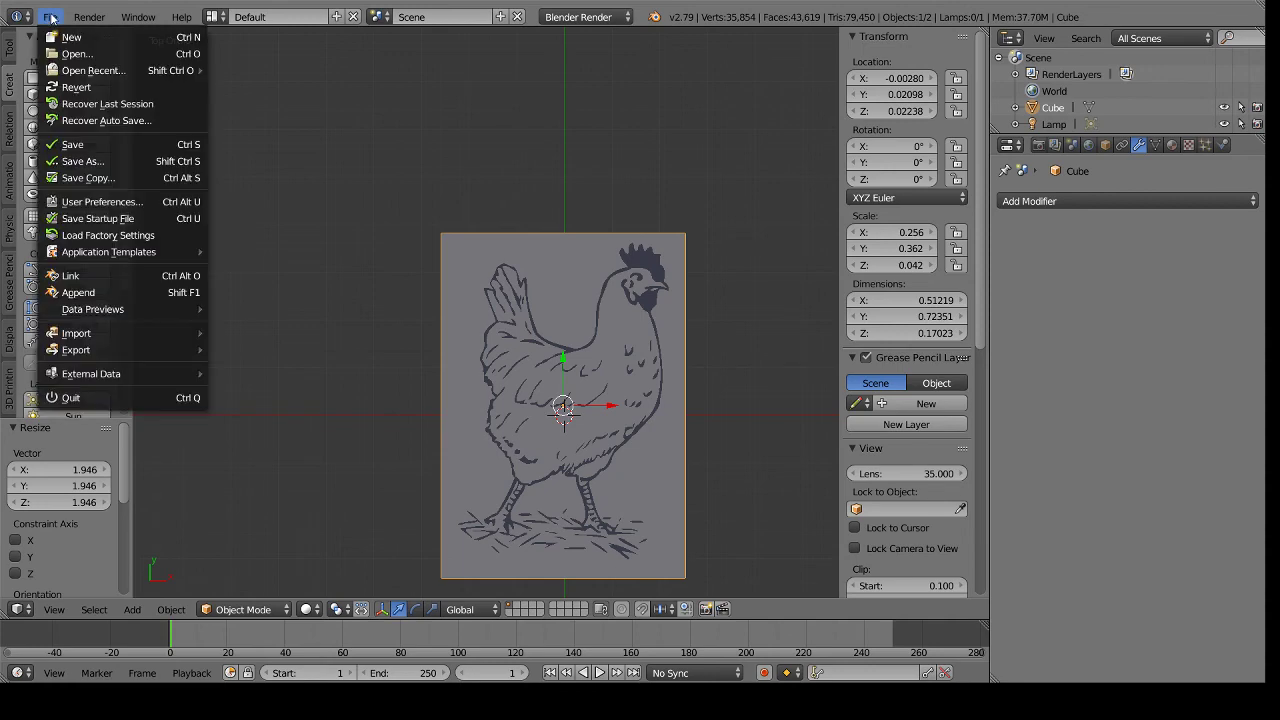
mouse_move(120, 350)
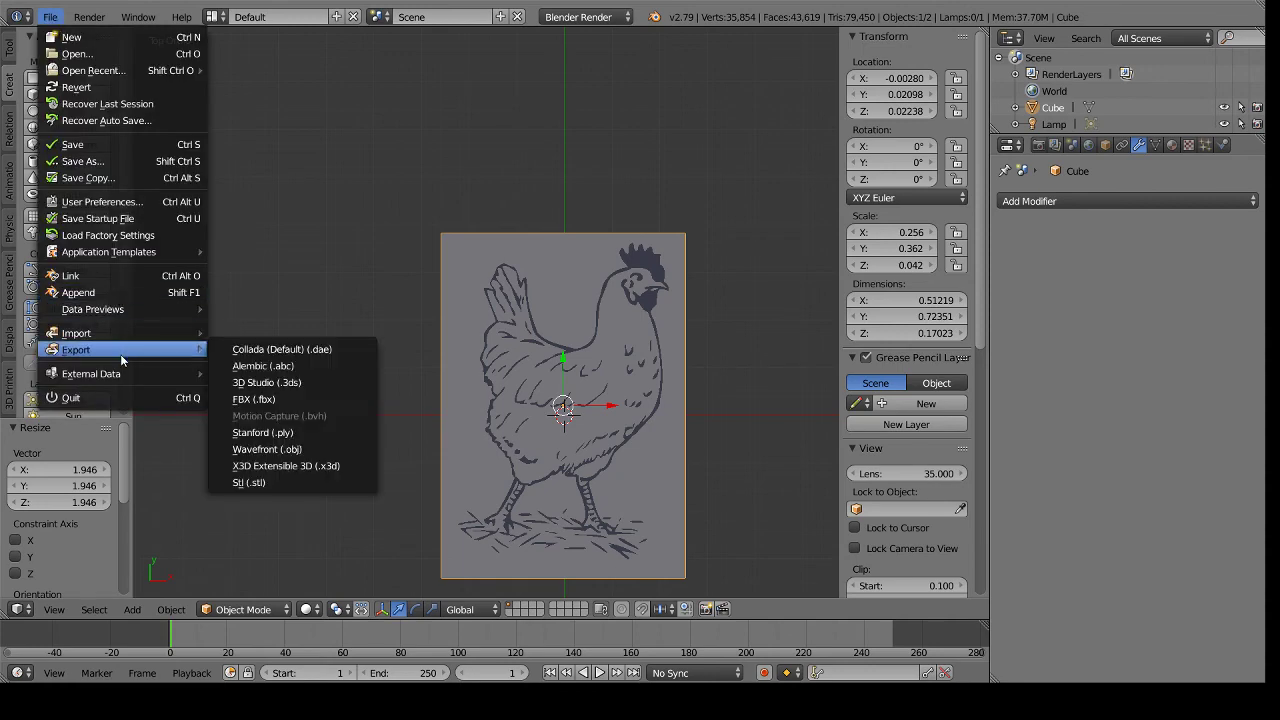
left_click(252, 482)
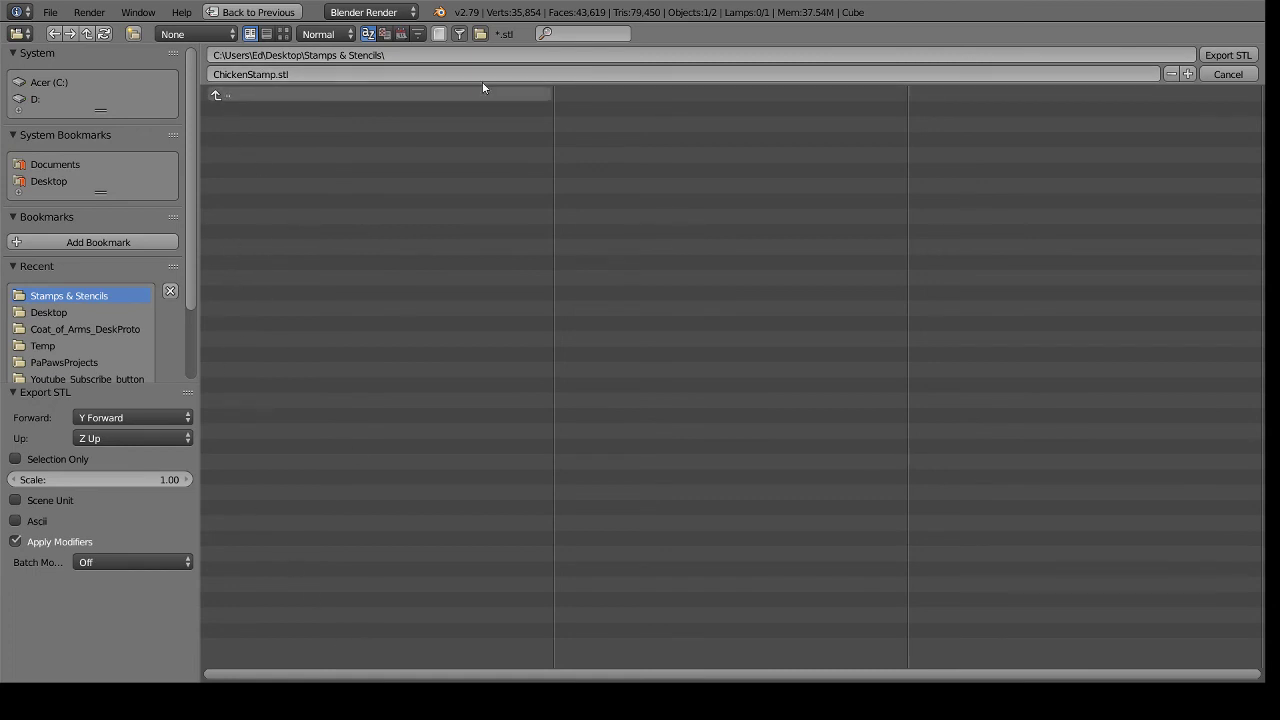
left_click(1237, 57)
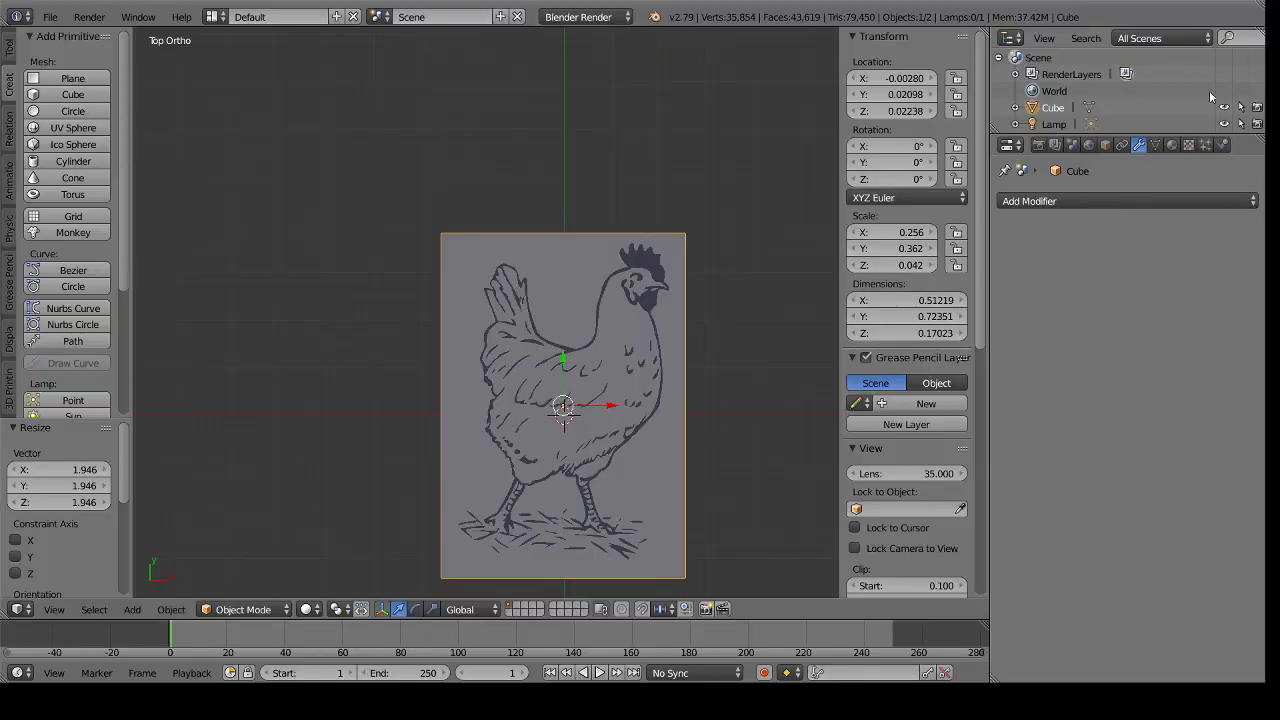